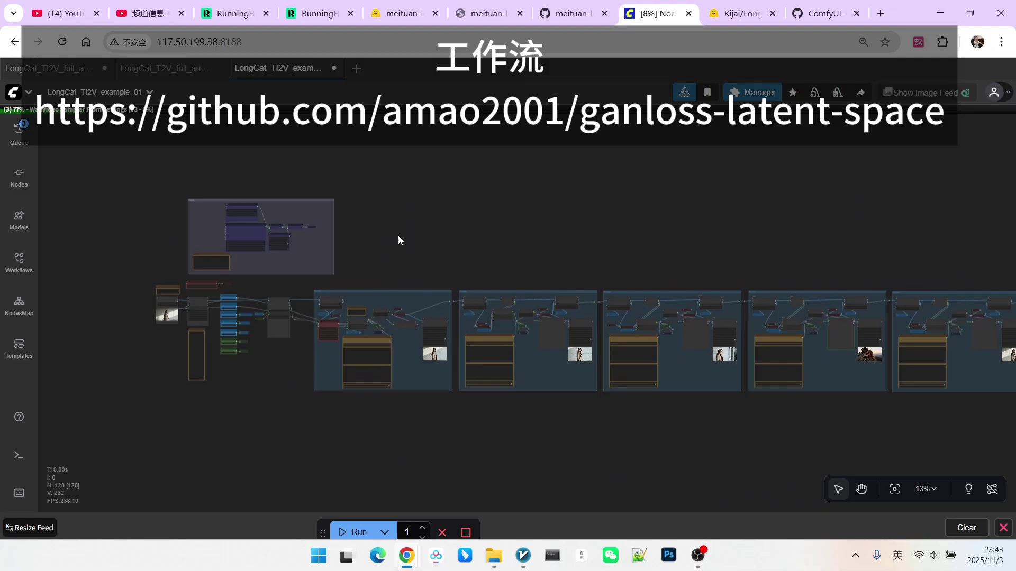
Examine the WanVideo Lora Select and WanVideo Model Loader nodes in the Models group
scroll(398, 236, up, 1)
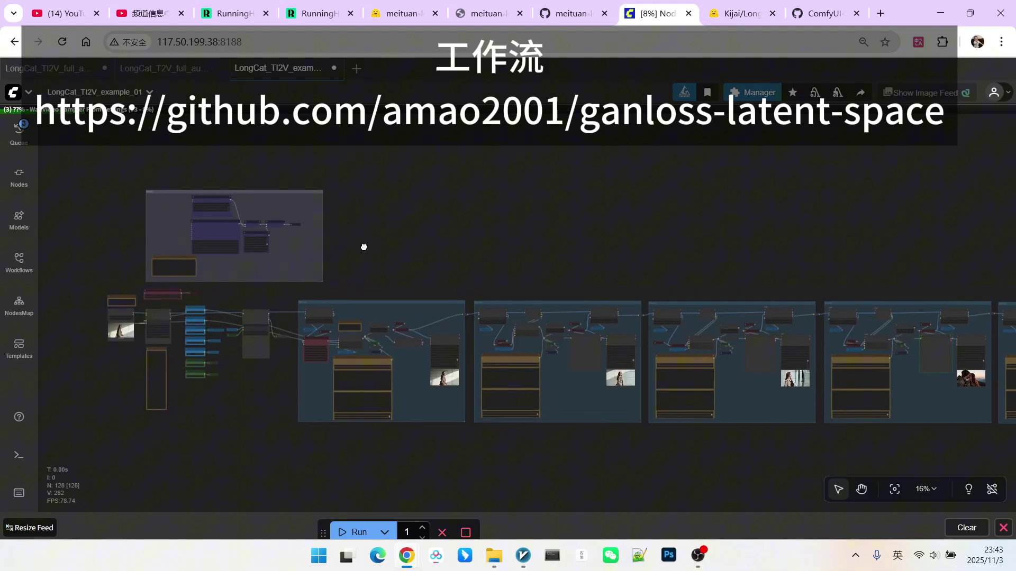
scroll(365, 246, up, 15)
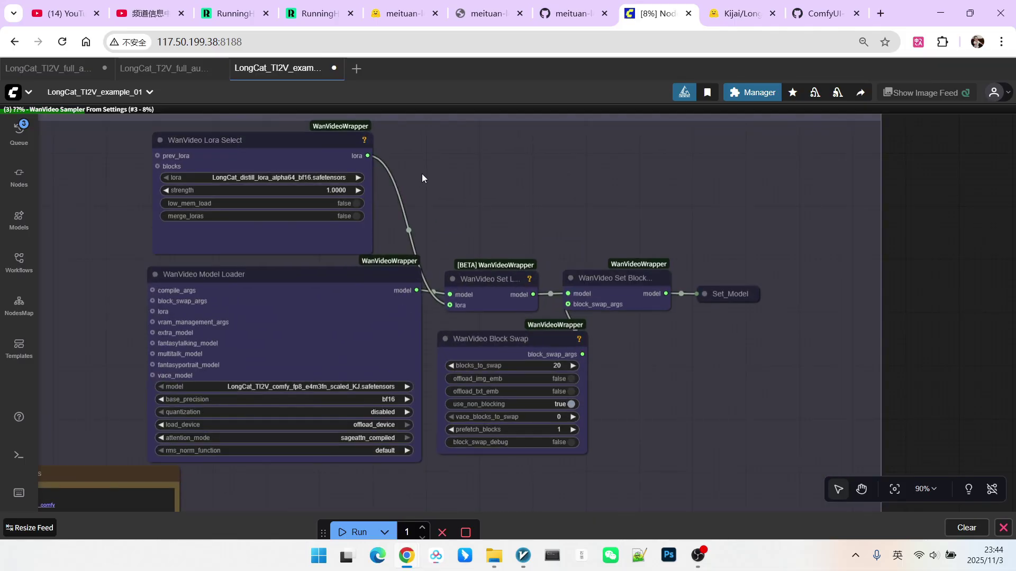
drag(422, 178, 461, 173)
scroll(356, 350, up, 5)
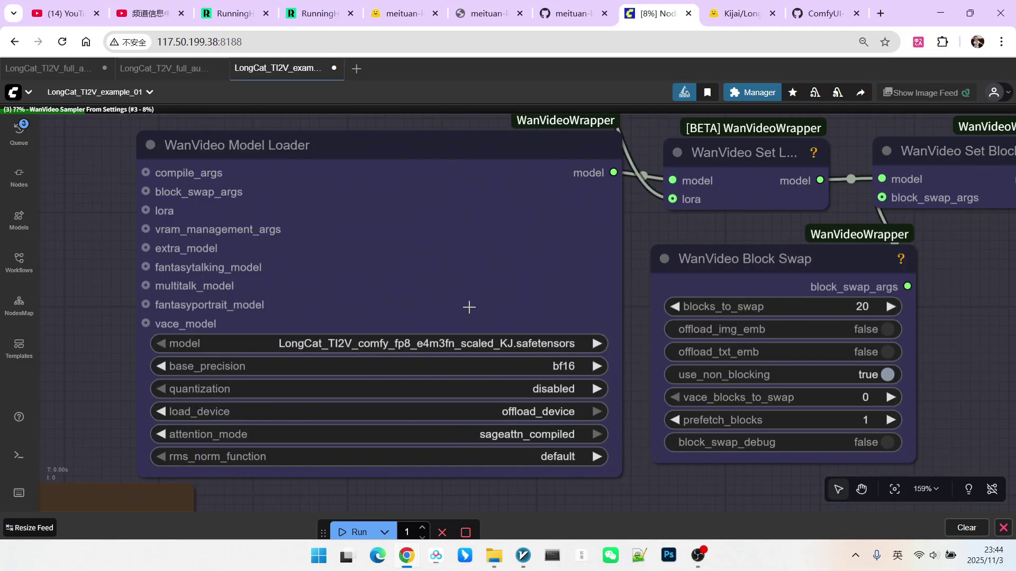
scroll(511, 275, down, 3)
drag(514, 273, 525, 298)
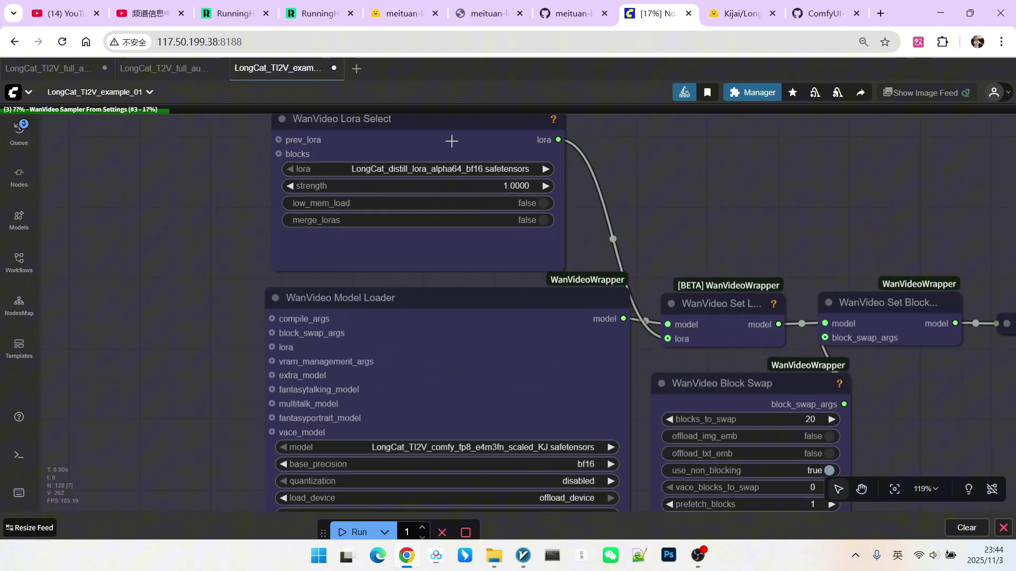
mouse_move(443, 130)
mouse_down()
mouse_move(276, 138)
mouse_move(442, 131)
mouse_up()
scroll(678, 211, down, 3)
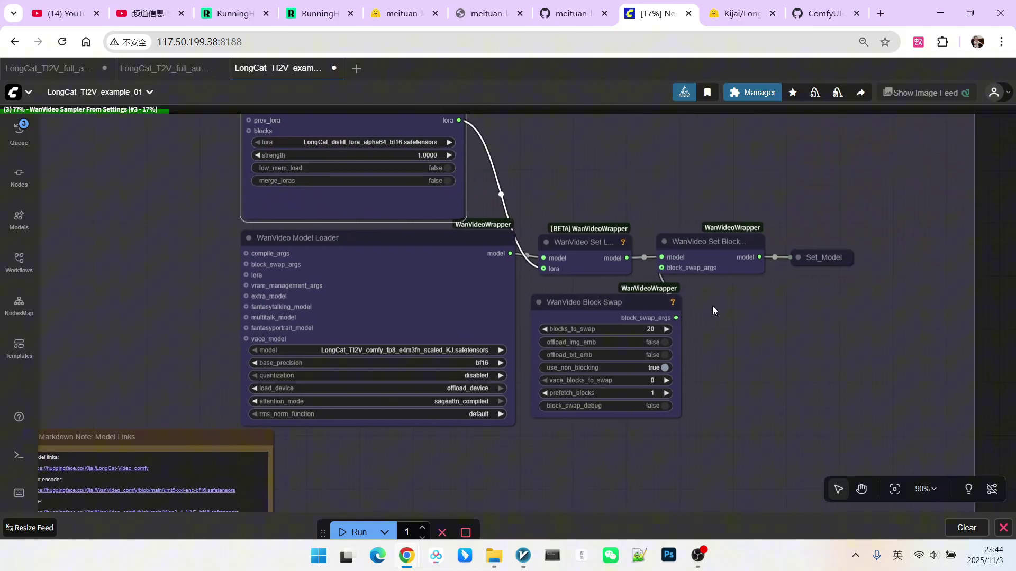
scroll(721, 315, down, 2)
scroll(722, 307, up, 2)
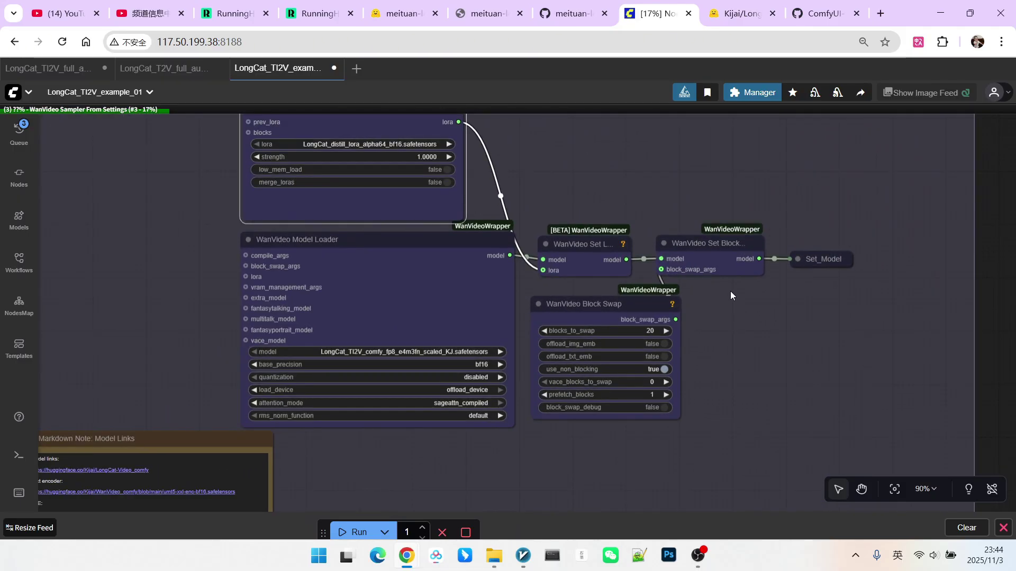
scroll(738, 303, down, 3)
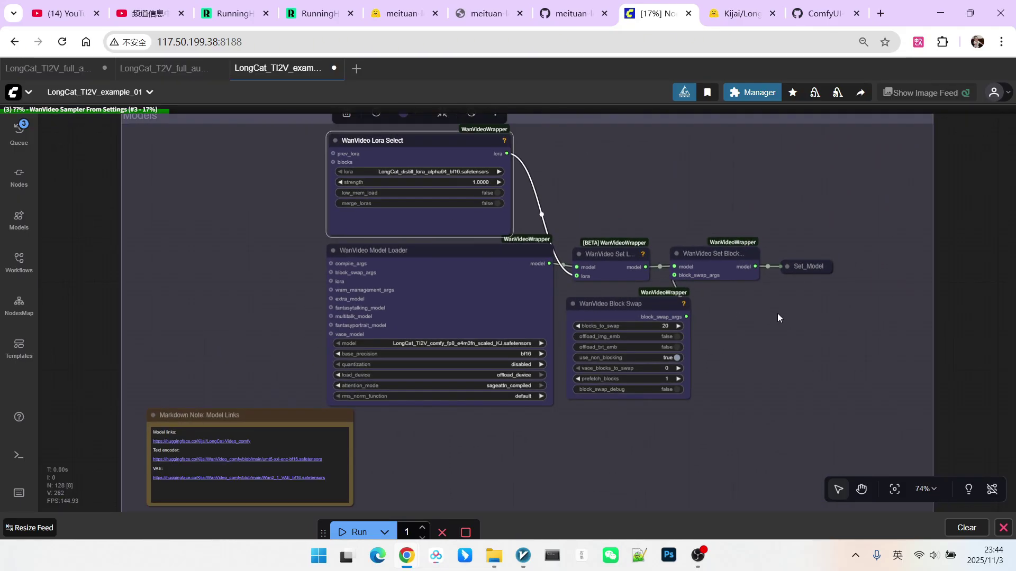
Review how the Lora Select node feeds the model chain and inspect the WanVideo Block Swap settings
scroll(435, 149, up, 3)
mouse_move(431, 150)
mouse_down()
mouse_move(384, 149)
mouse_move(426, 153)
mouse_up()
drag(642, 193, 566, 186)
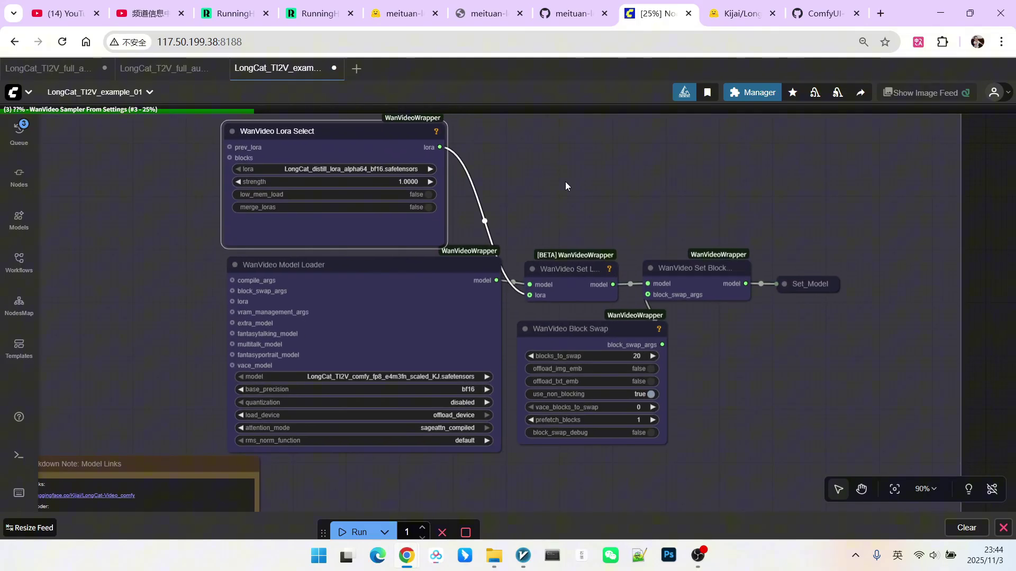
scroll(589, 198, up, 1)
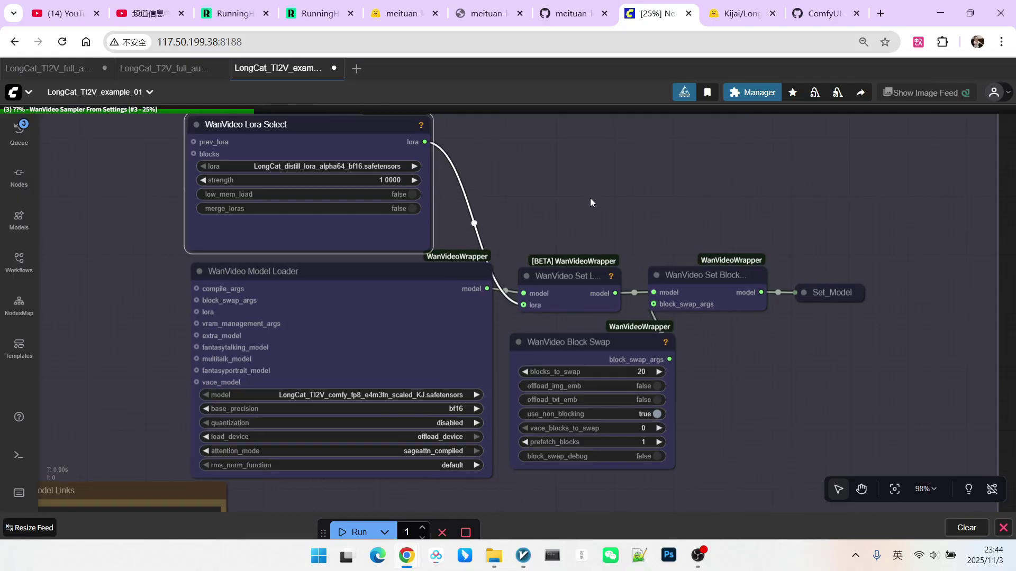
drag(296, 131, 303, 132)
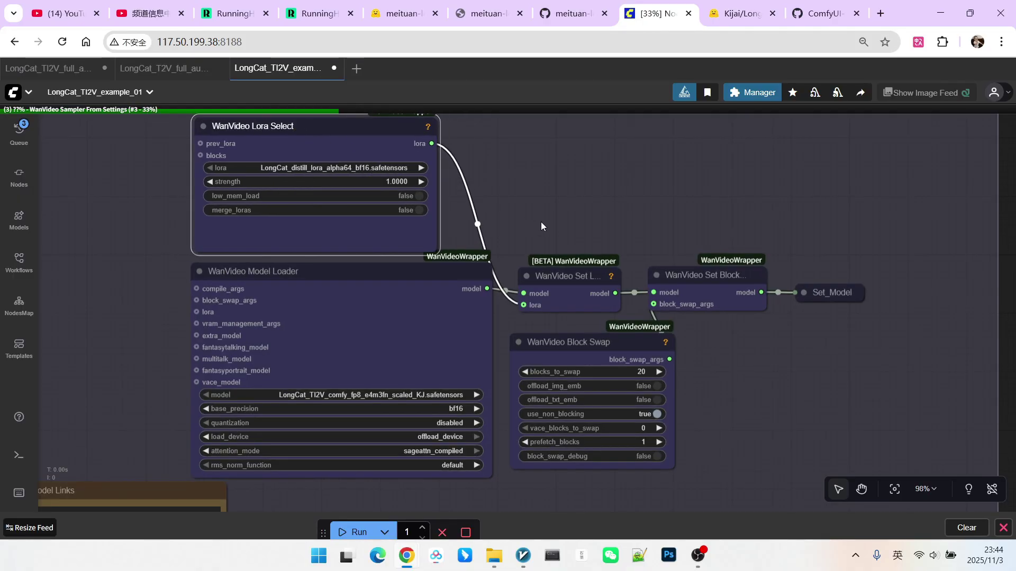
scroll(546, 223, up, 3)
drag(560, 308, 540, 300)
scroll(676, 361, up, 4)
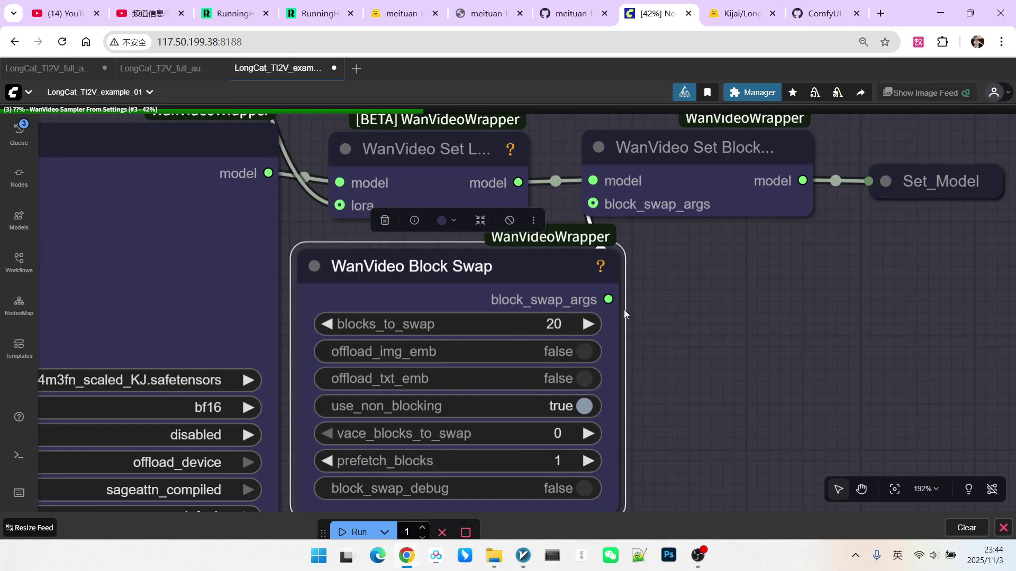
scroll(630, 308, down, 8)
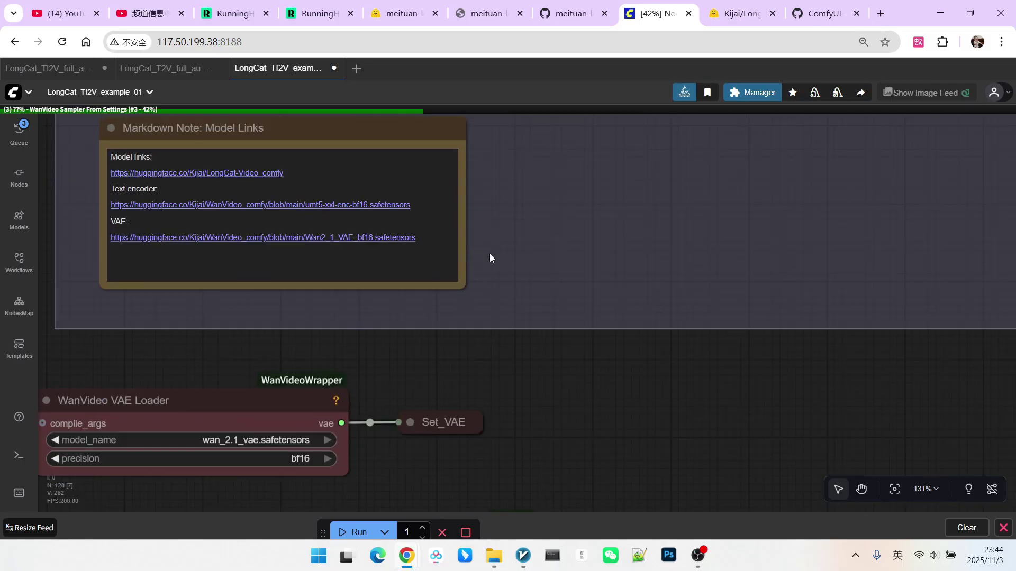
Read the Model Links note and inspect the WanVideo VAE Loader node with its Set_VAE connection
drag(490, 258, 609, 295)
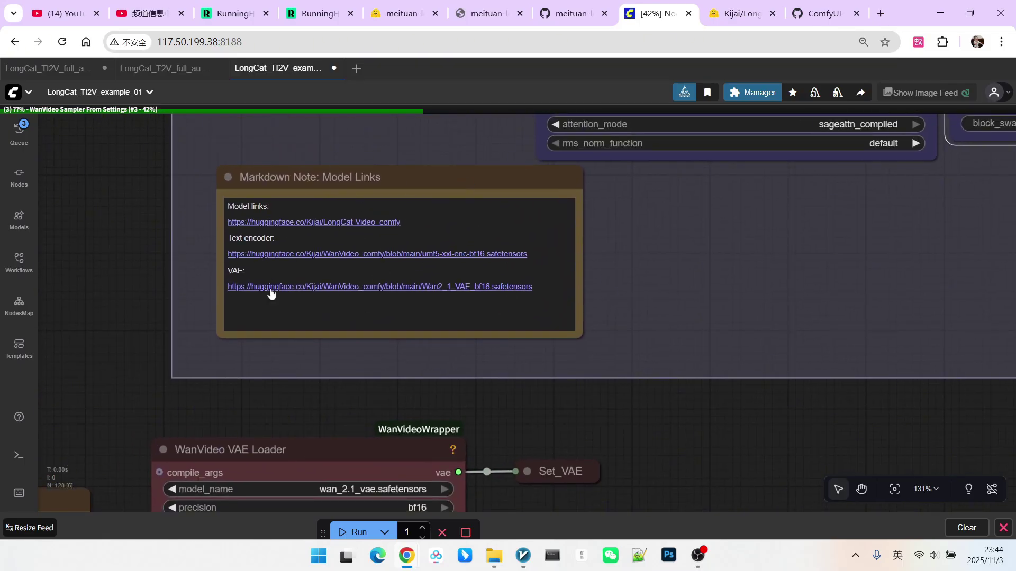
scroll(599, 268, down, 3)
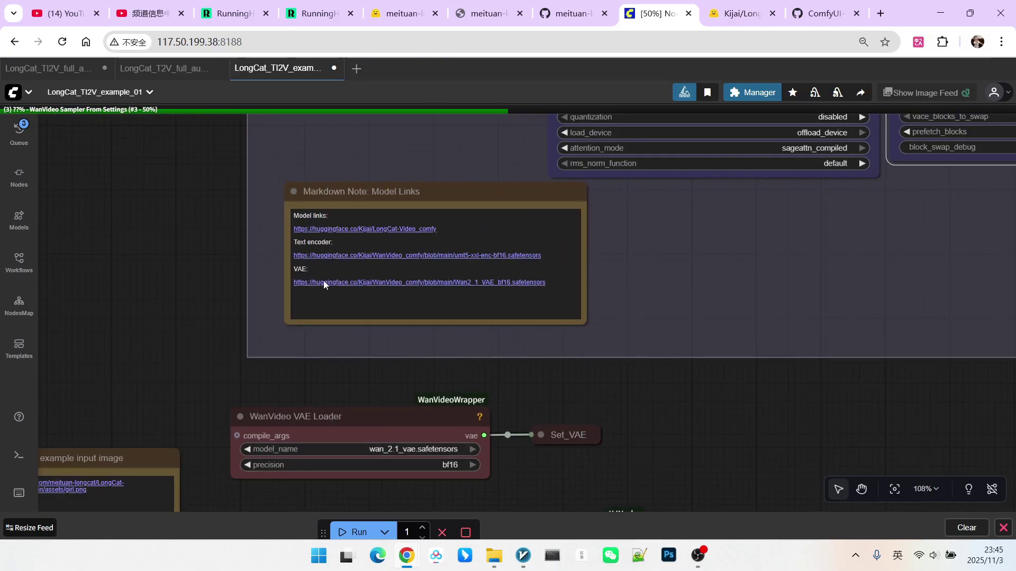
scroll(624, 370, down, 3)
scroll(529, 296, up, 3)
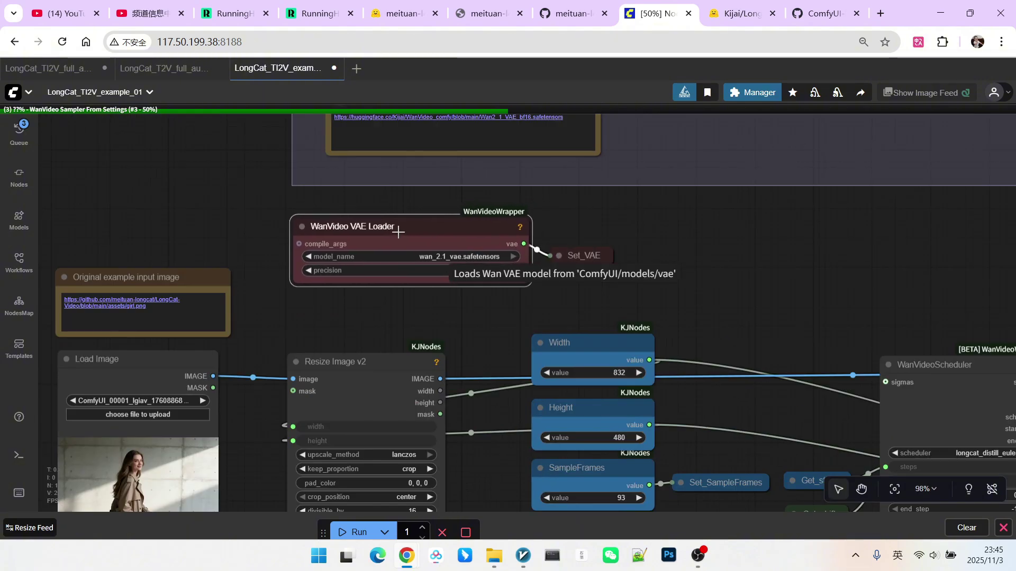
click(402, 226)
click(577, 243)
scroll(577, 243, up, 6)
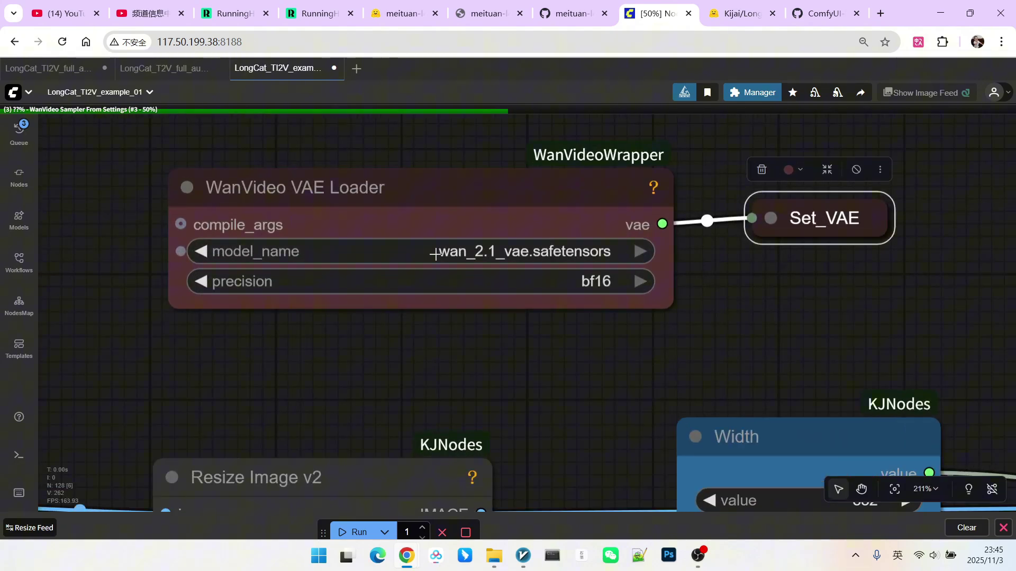
scroll(569, 287, down, 4)
scroll(569, 286, down, 3)
Inspect the Load Image node and the source picture it passes to the resize node
drag(539, 489, 640, 336)
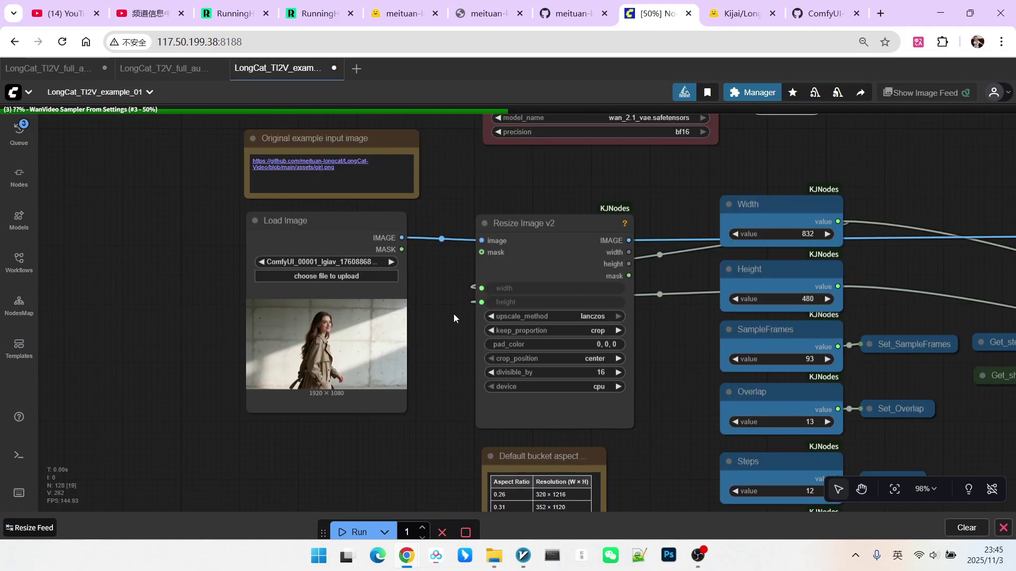
scroll(424, 314, up, 1)
drag(431, 299, 406, 301)
scroll(405, 285, down, 1)
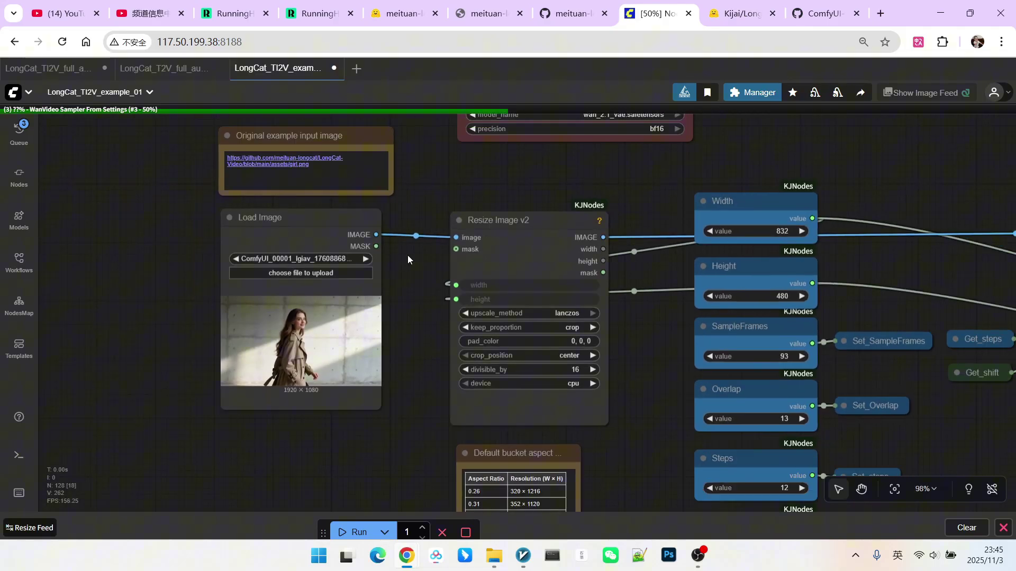
scroll(292, 219, up, 4)
click(263, 346)
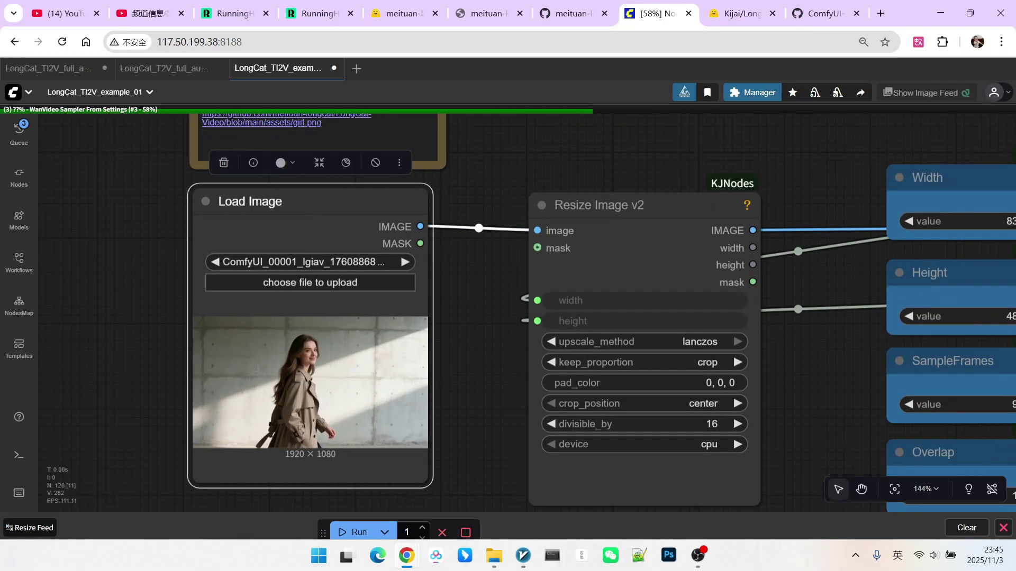
scroll(277, 395, up, 4)
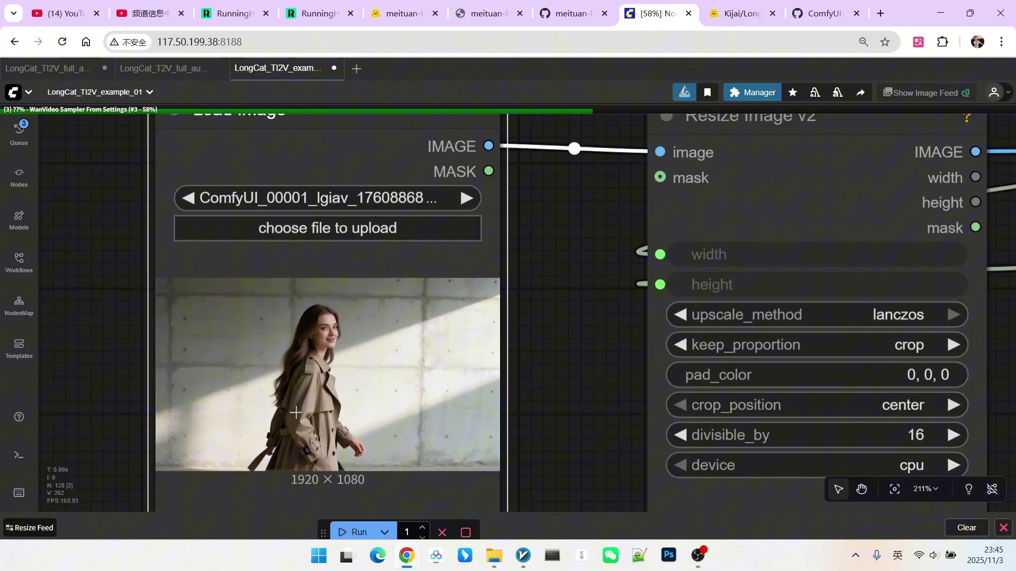
scroll(294, 373, down, 6)
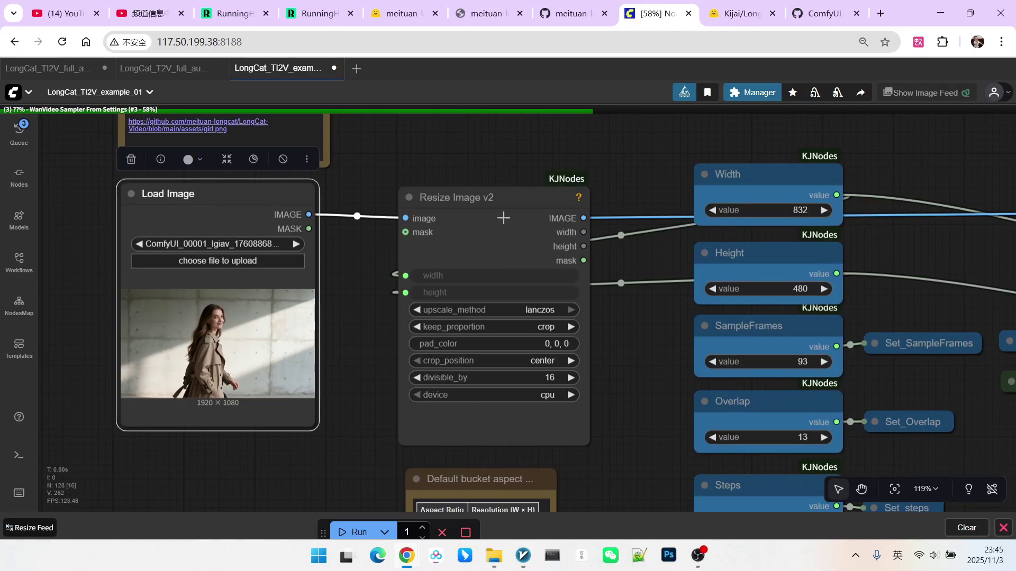
Inspect the Resize Image v2 node, its Width and Height inputs, and the default bucket aspect ratio table
drag(497, 200, 436, 191)
scroll(630, 285, up, 1)
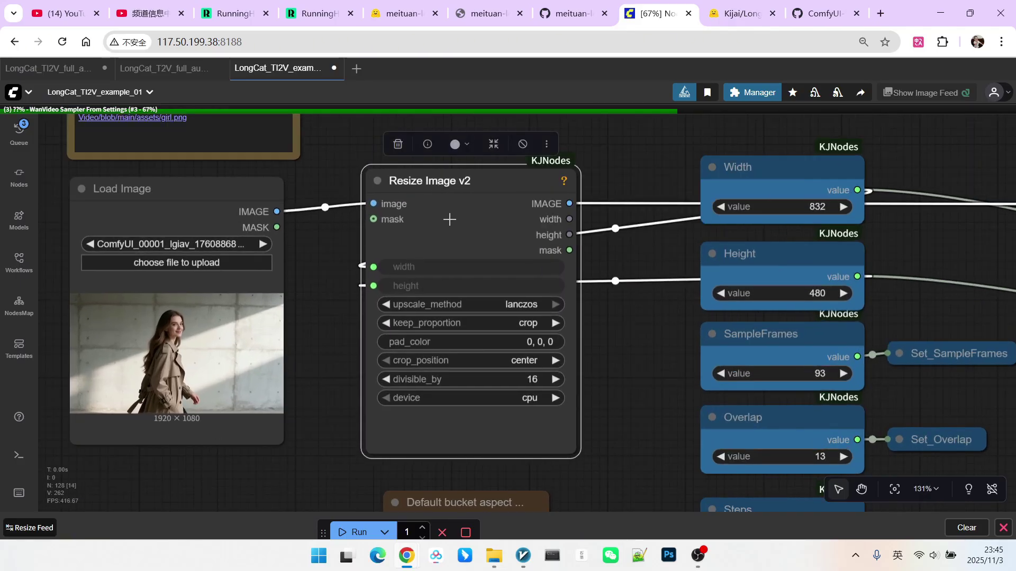
drag(635, 324, 615, 267)
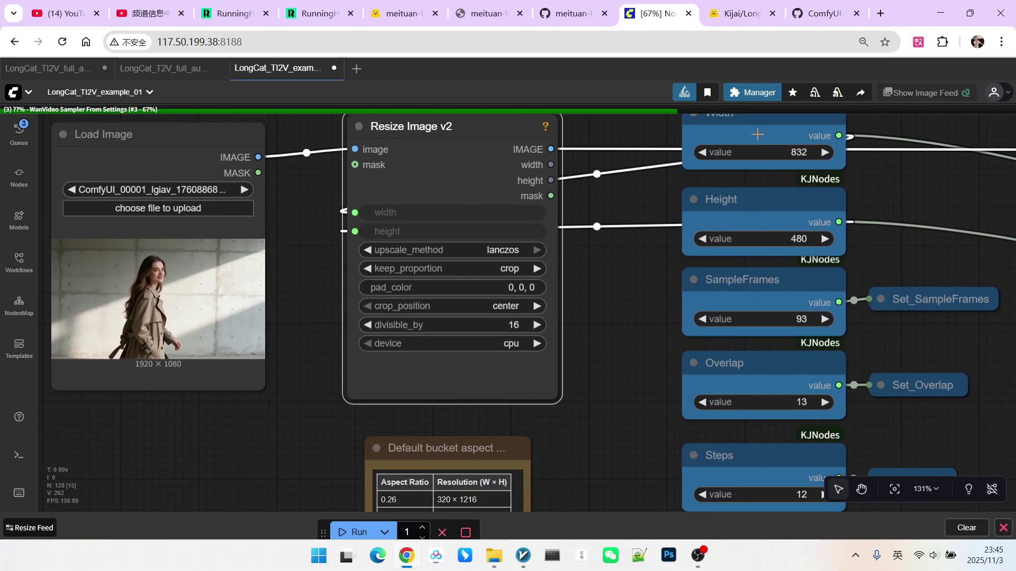
drag(757, 134, 744, 136)
mouse_move(760, 204)
mouse_down()
mouse_move(735, 200)
mouse_move(748, 200)
mouse_up()
scroll(604, 282, down, 5)
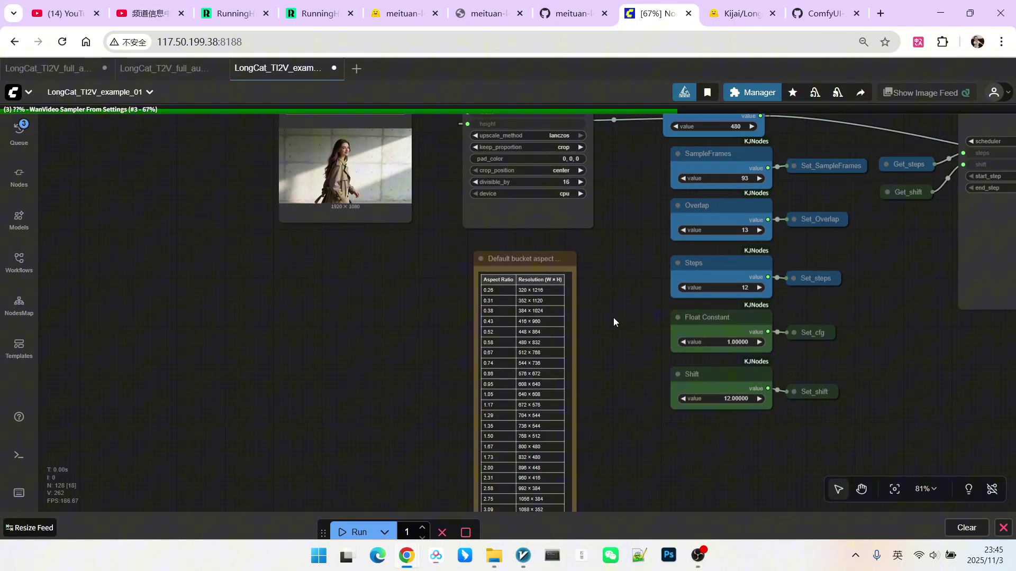
drag(618, 363, 621, 260)
scroll(612, 277, up, 1)
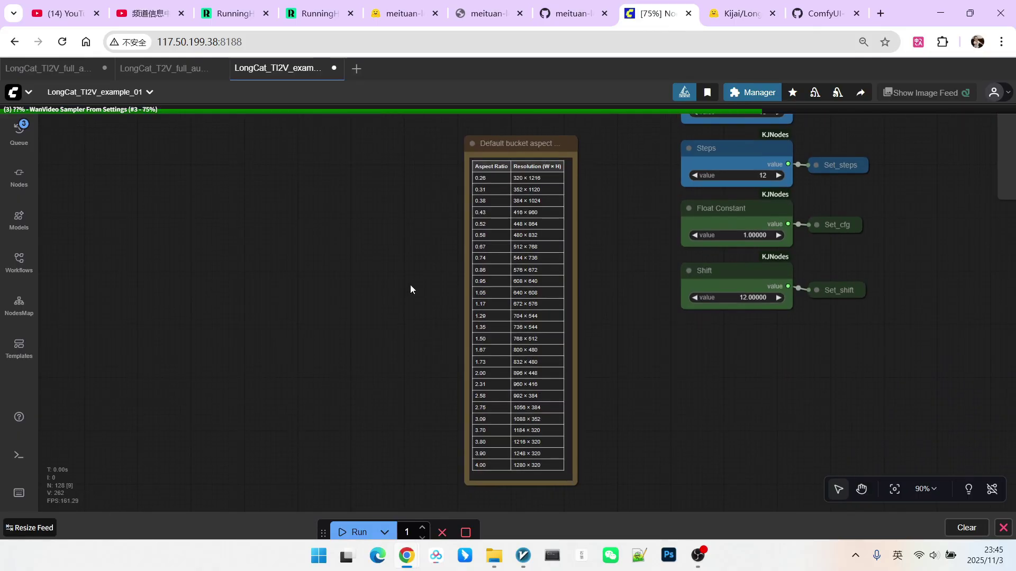
drag(621, 223, 598, 317)
drag(507, 237, 417, 232)
Examine the scheduler type and step inputs of the WanVideoScheduler node
scroll(516, 259, down, 3)
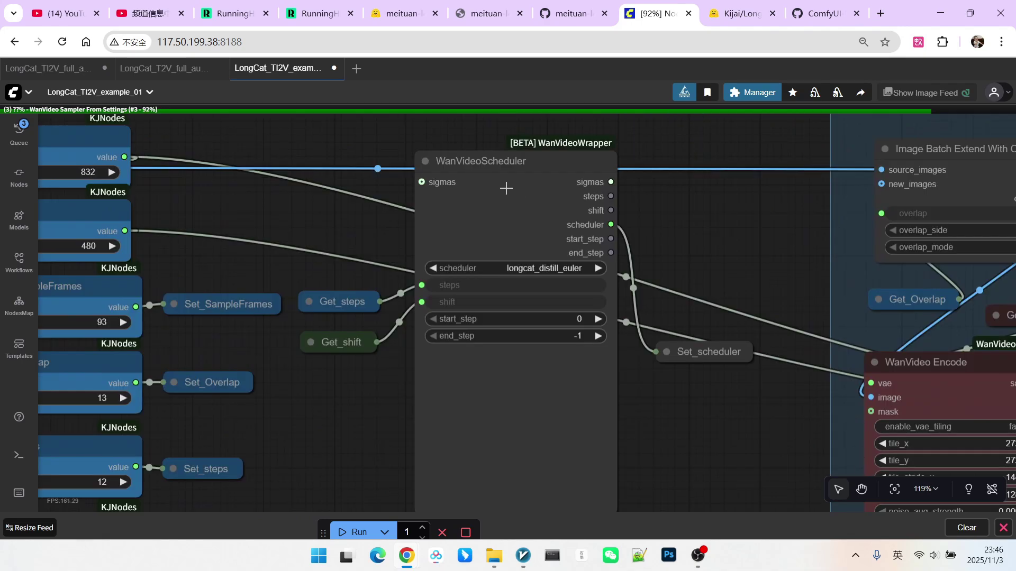
click(499, 185)
scroll(500, 185, up, 3)
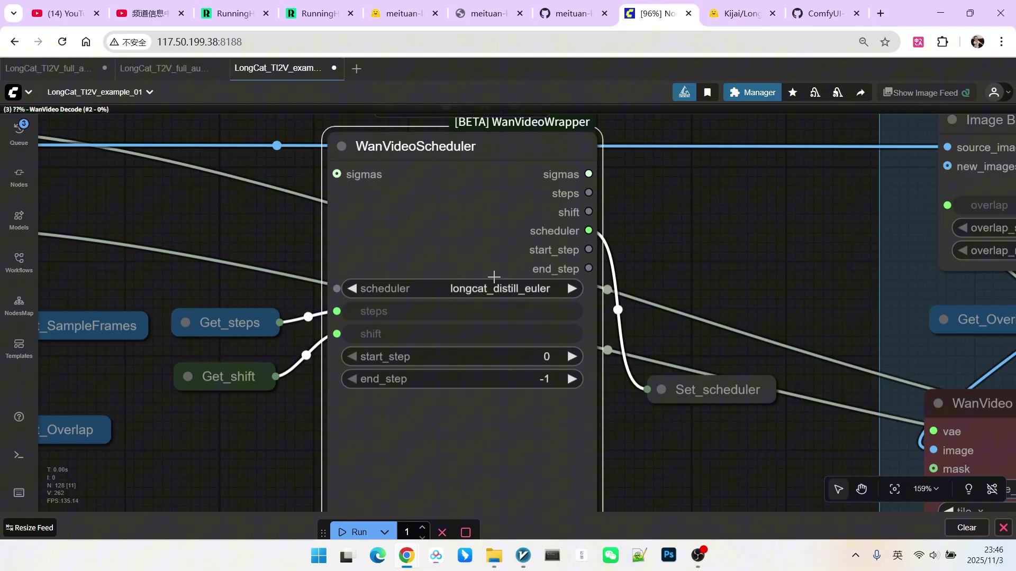
scroll(474, 255, down, 2)
scroll(476, 264, up, 4)
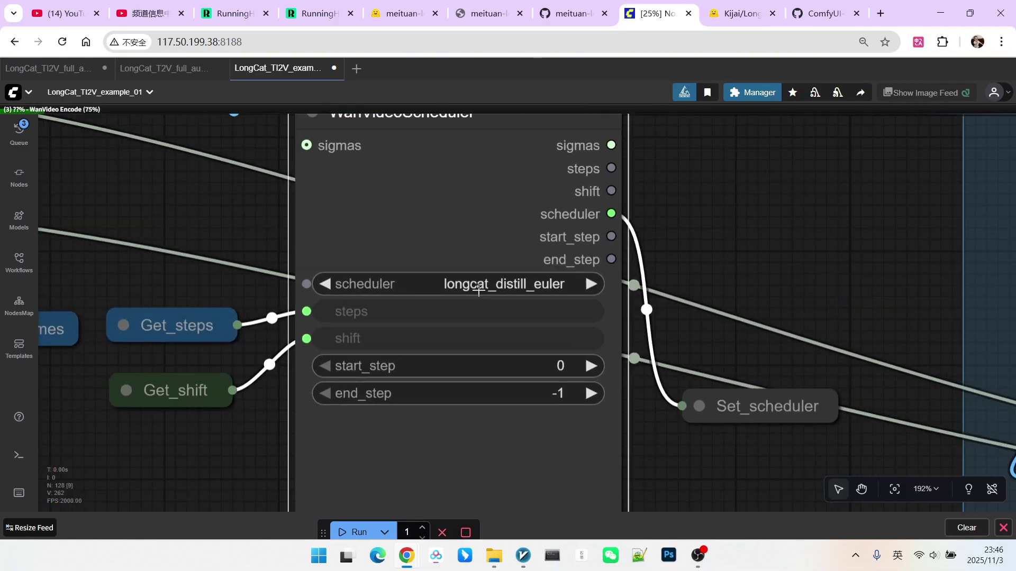
scroll(342, 240, down, 3)
Examine the Steps, Float Constant (cfg) and Shift nodes and follow them to the scheduler's getter nodes
drag(147, 286, 365, 255)
scroll(338, 269, up, 4)
drag(398, 293, 797, 291)
drag(323, 476, 357, 253)
scroll(357, 253, down, 3)
click(351, 284)
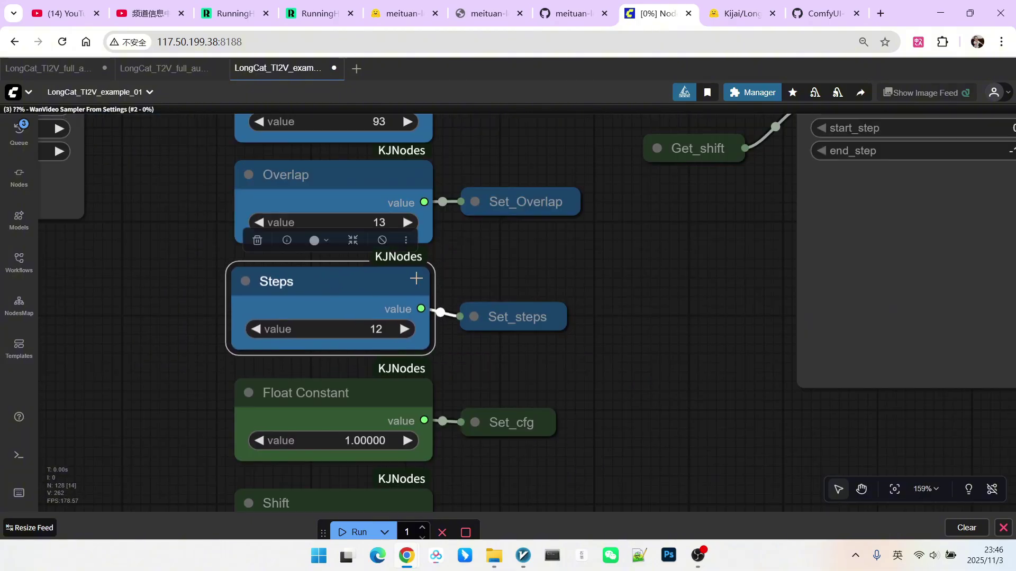
drag(608, 255, 542, 359)
drag(624, 236, 540, 285)
scroll(566, 265, up, 3)
scroll(629, 158, down, 6)
click(571, 403)
scroll(588, 236, up, 4)
drag(587, 235, 581, 237)
drag(530, 393, 687, 118)
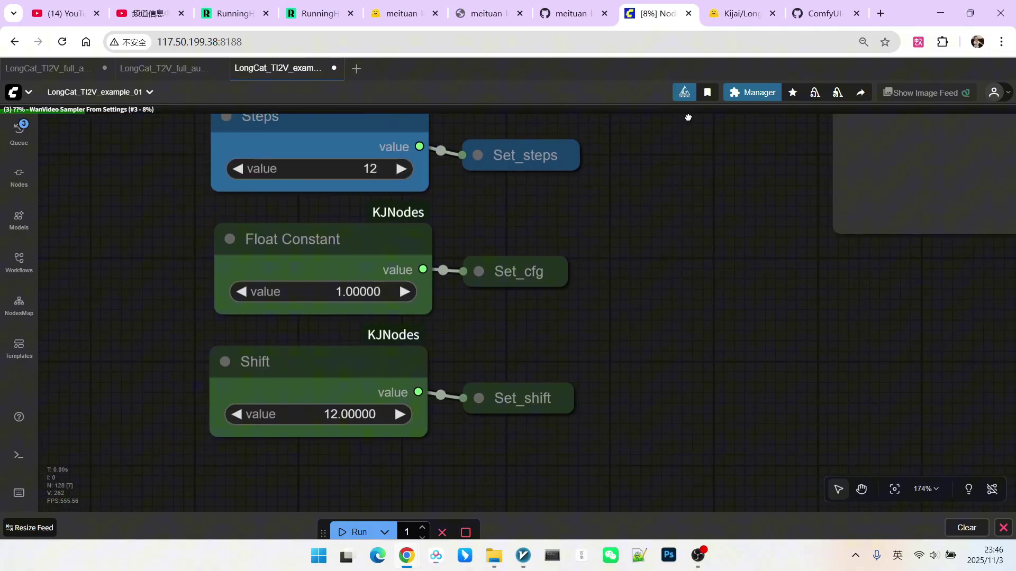
scroll(351, 374, up, 1)
drag(351, 374, 331, 384)
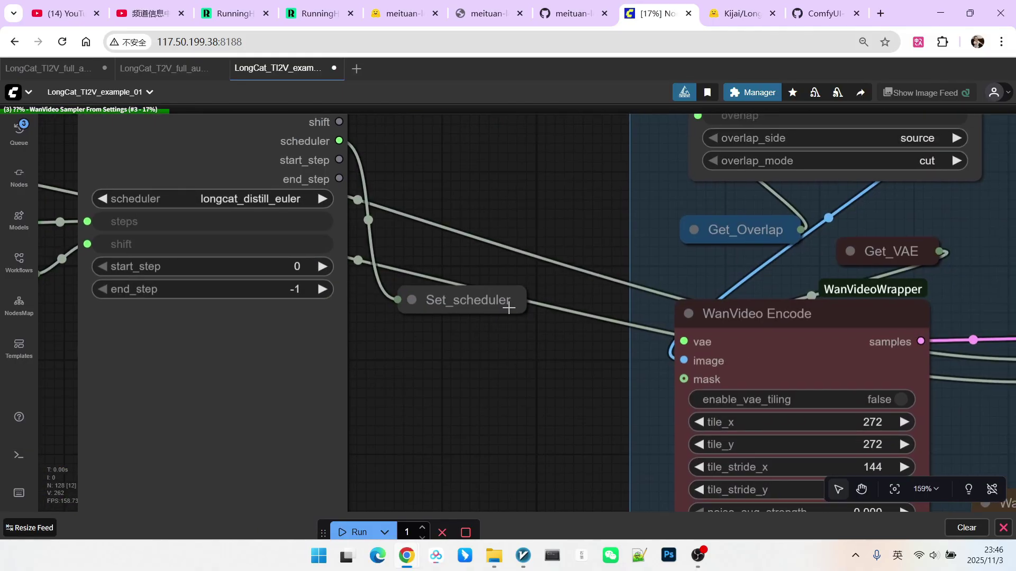
Move the Get_Overlap node beside the overlap input of Image Batch Extend With Overlap in the Sampler group
scroll(508, 308, down, 4)
drag(658, 243, 468, 203)
scroll(468, 208, down, 3)
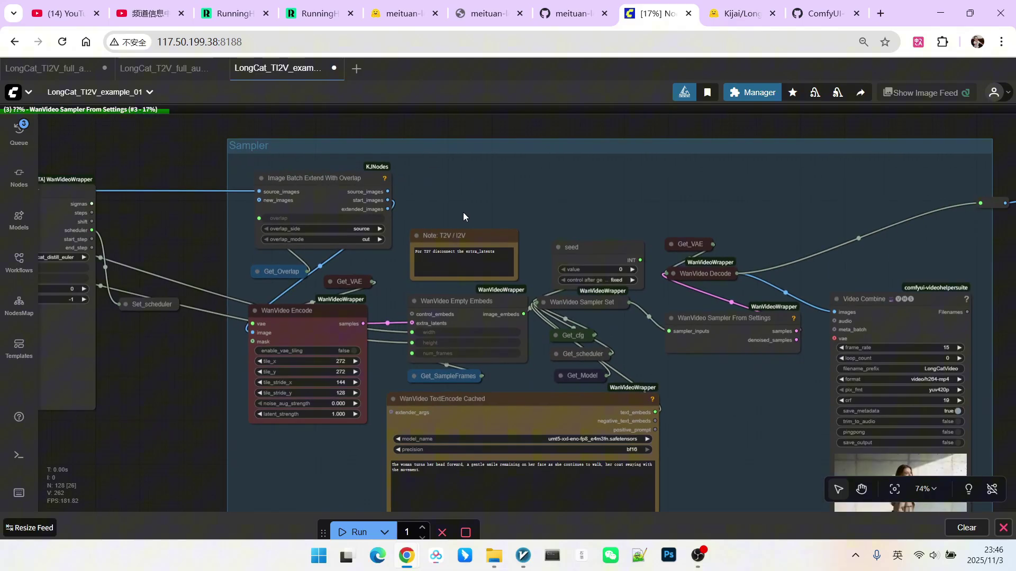
scroll(318, 210, up, 5)
click(391, 197)
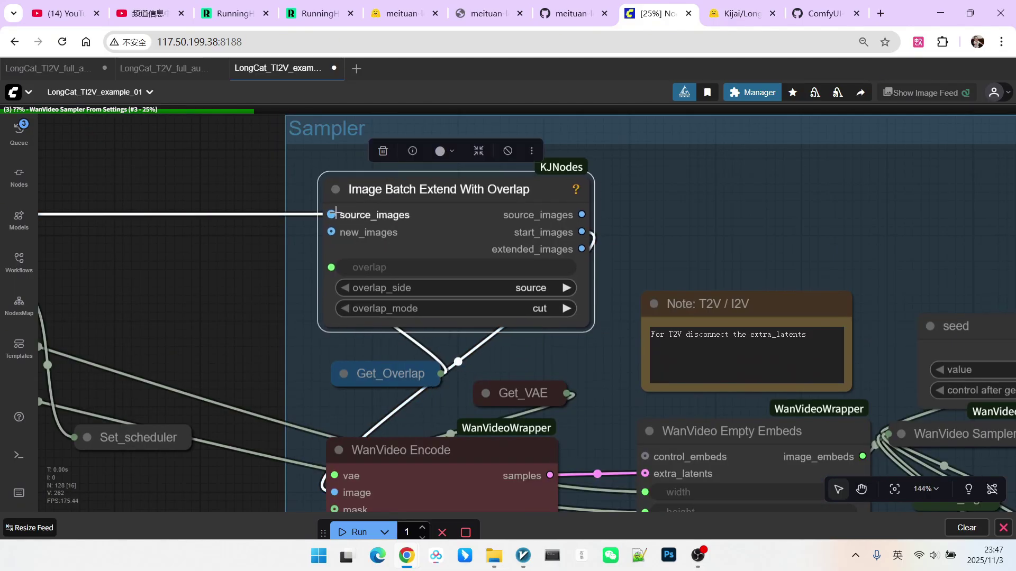
scroll(482, 189, up, 2)
drag(483, 189, 510, 178)
drag(381, 407, 231, 271)
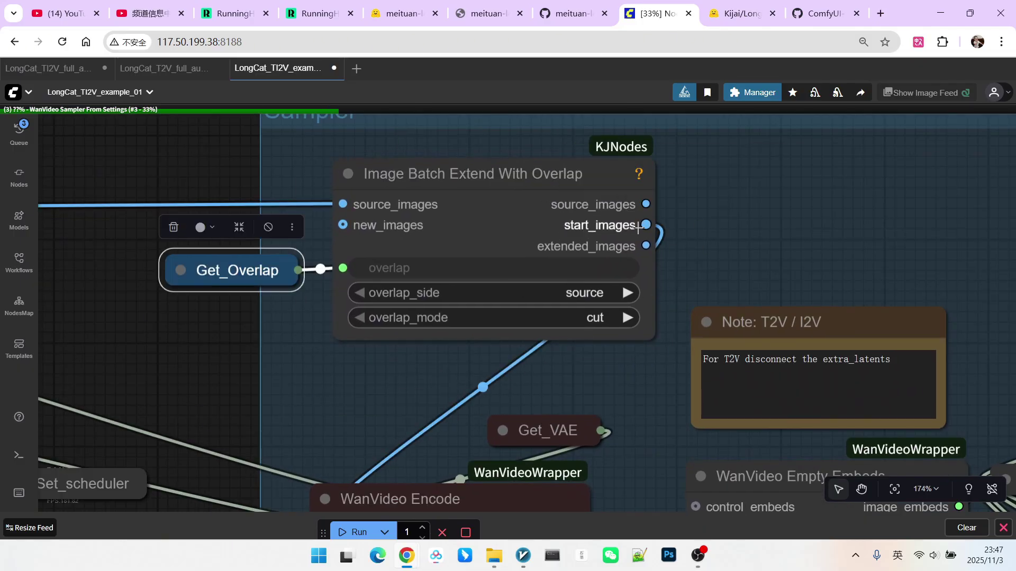
scroll(455, 286, up, 7)
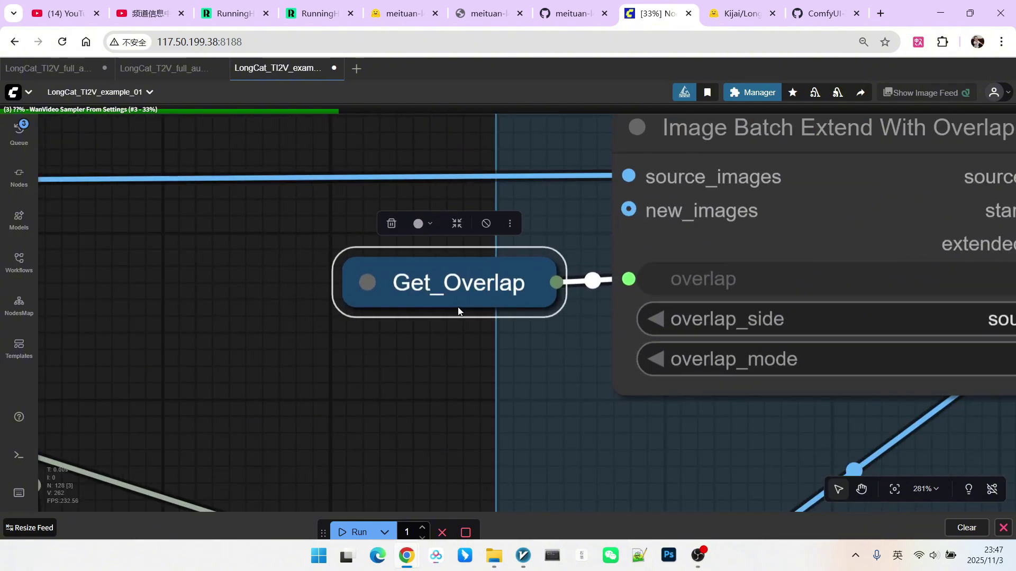
Trace the Get_Overlap node back to the Overlap constant among the SampleFrames, Steps, cfg and Shift parameter nodes
scroll(456, 280, down, 8)
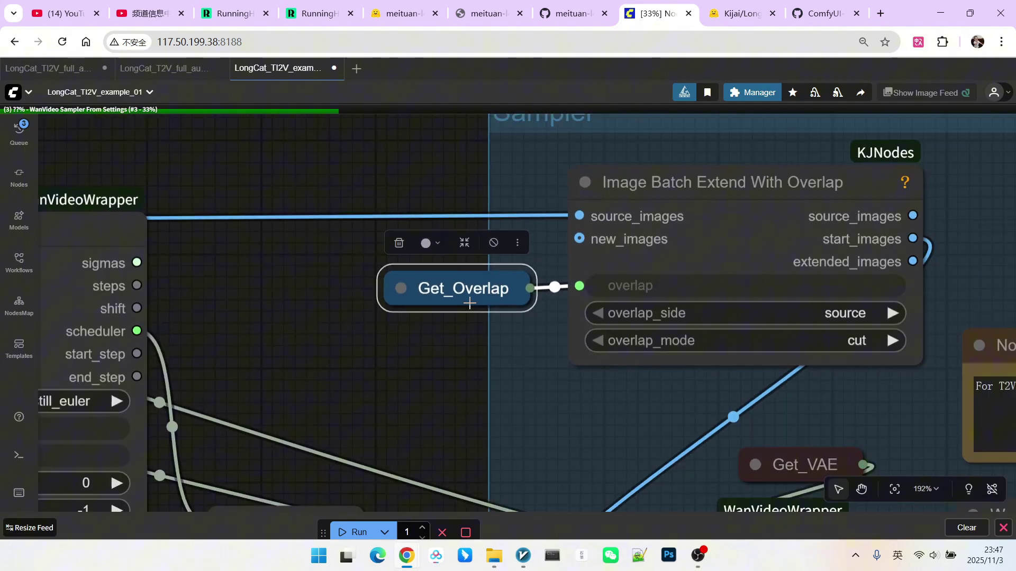
drag(478, 369, 478, 311)
scroll(478, 311, down, 3)
scroll(478, 311, up, 3)
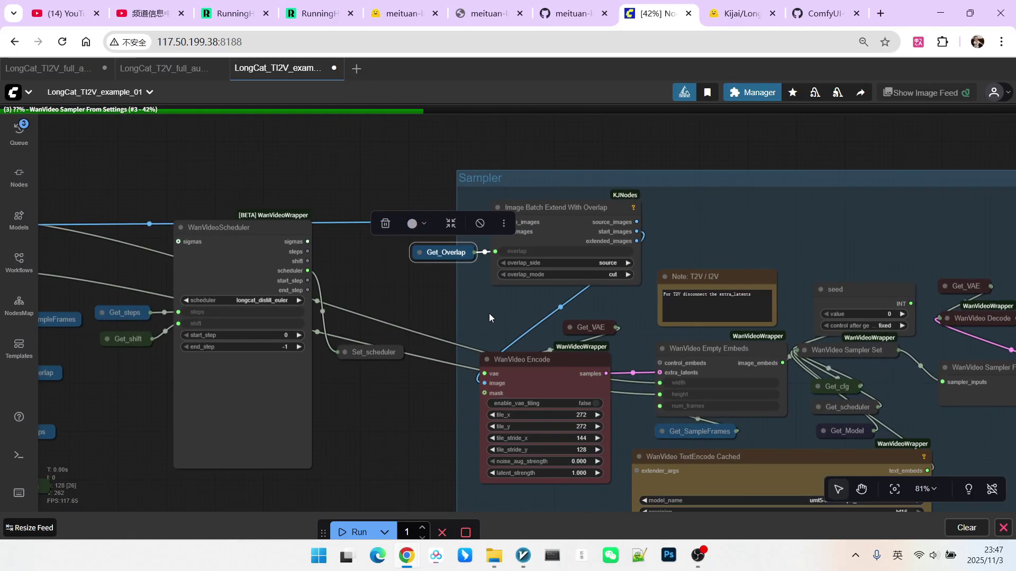
scroll(465, 316, down, 2)
drag(223, 482, 446, 393)
scroll(221, 296, up, 7)
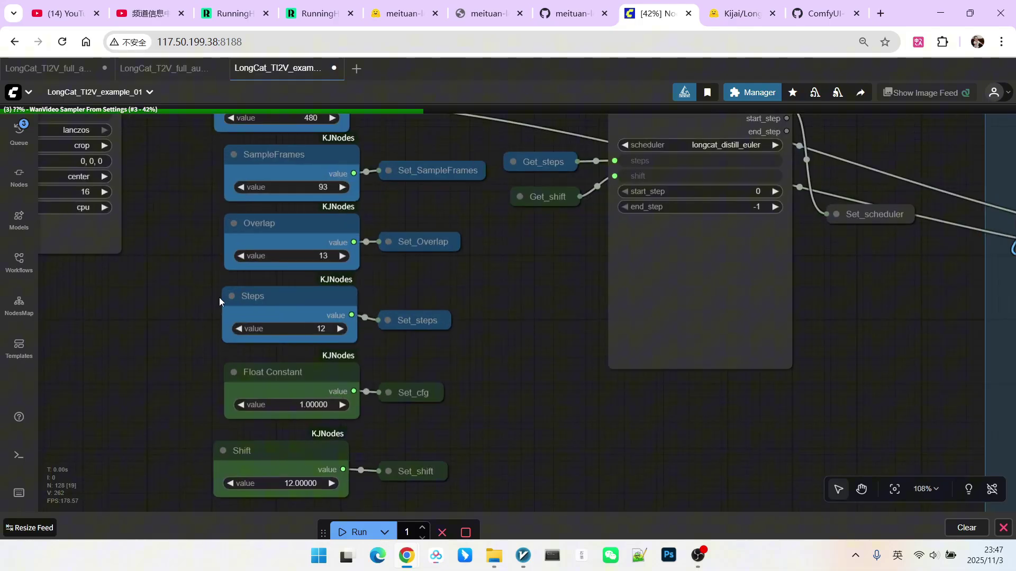
click(310, 210)
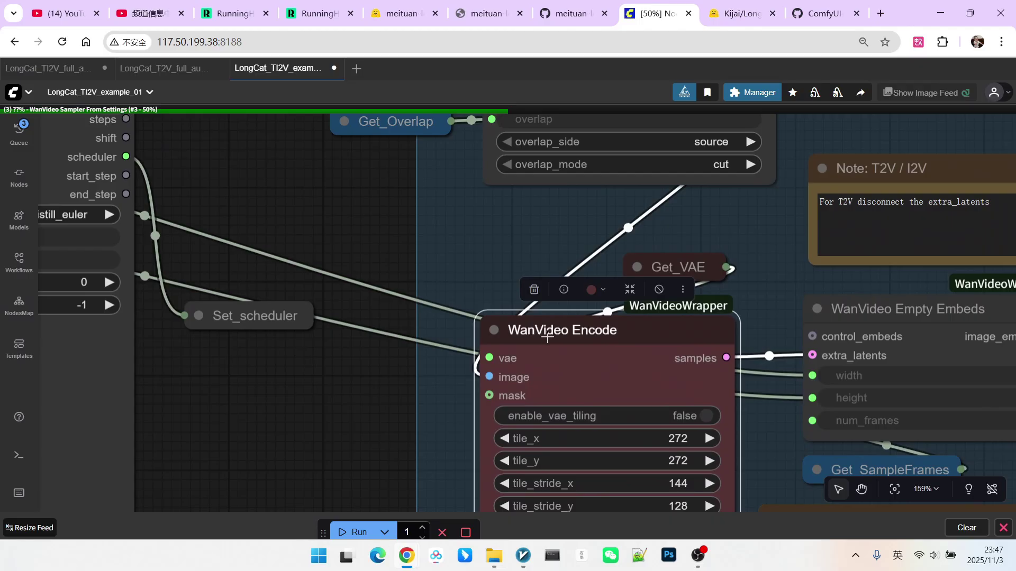
Examine how WanVideo Encode feeds the extra_latents input of WanVideo Empty Embeds and where Get_SampleFrames connects
drag(548, 337, 550, 333)
drag(765, 320, 567, 260)
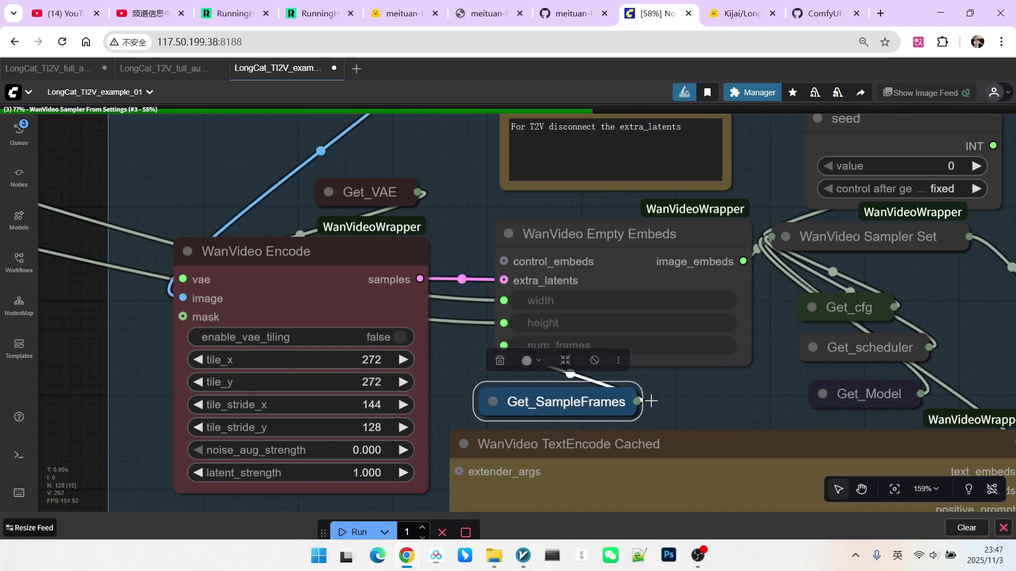
scroll(651, 401, right, 3)
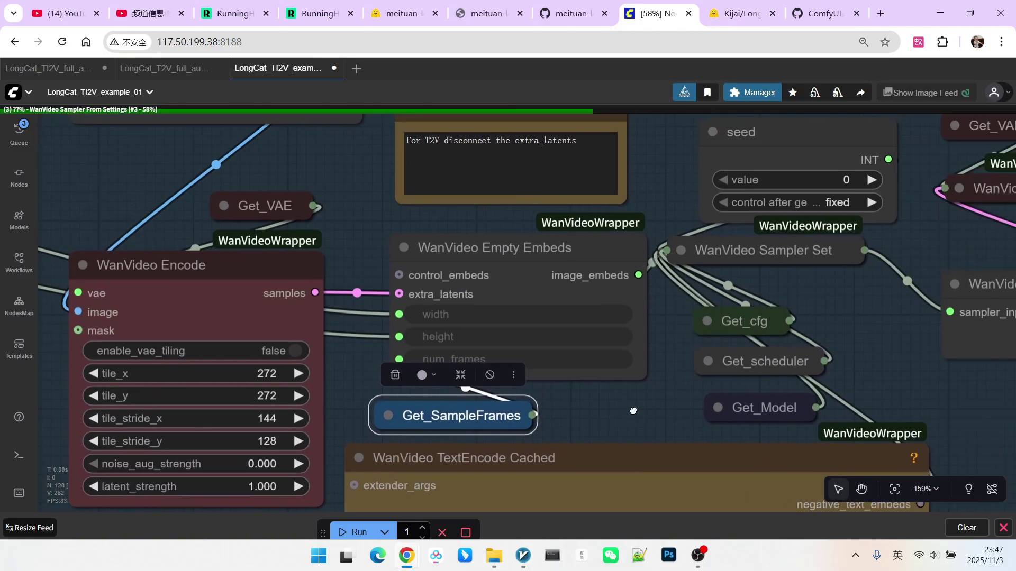
scroll(539, 254, up, 4)
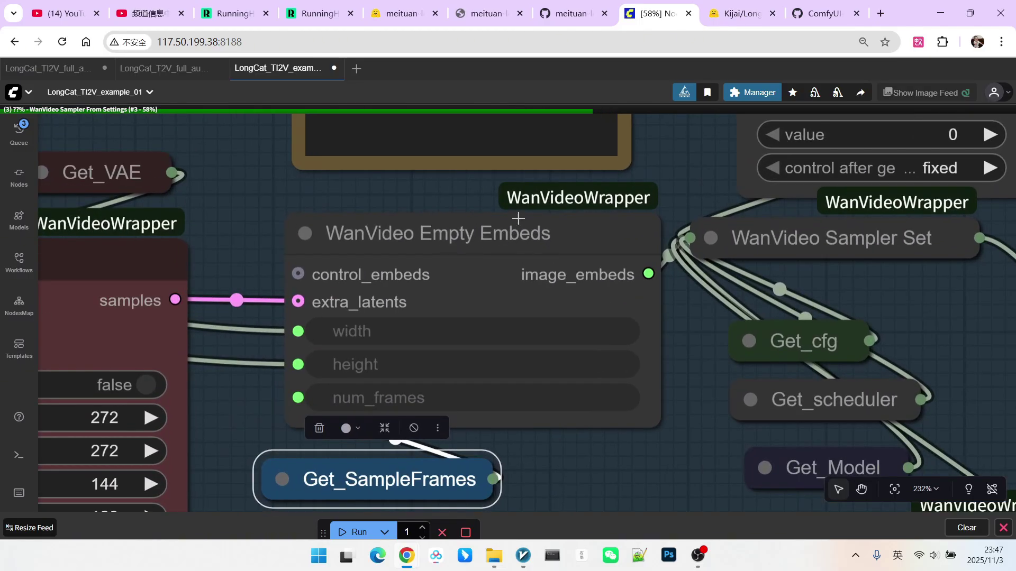
scroll(526, 239, down, 3)
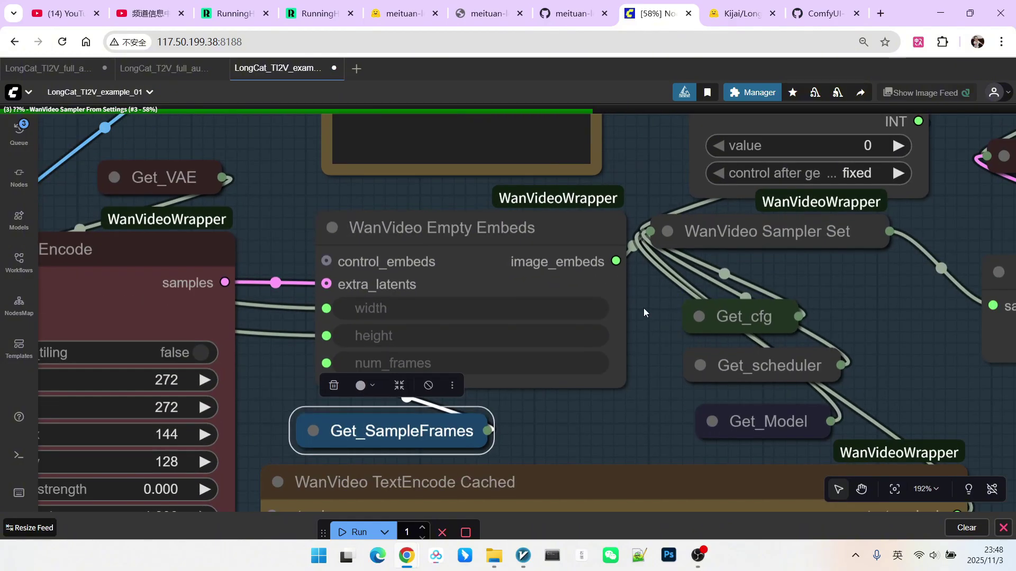
mouse_move(318, 246)
mouse_down()
mouse_move(386, 240)
mouse_move(302, 245)
mouse_up()
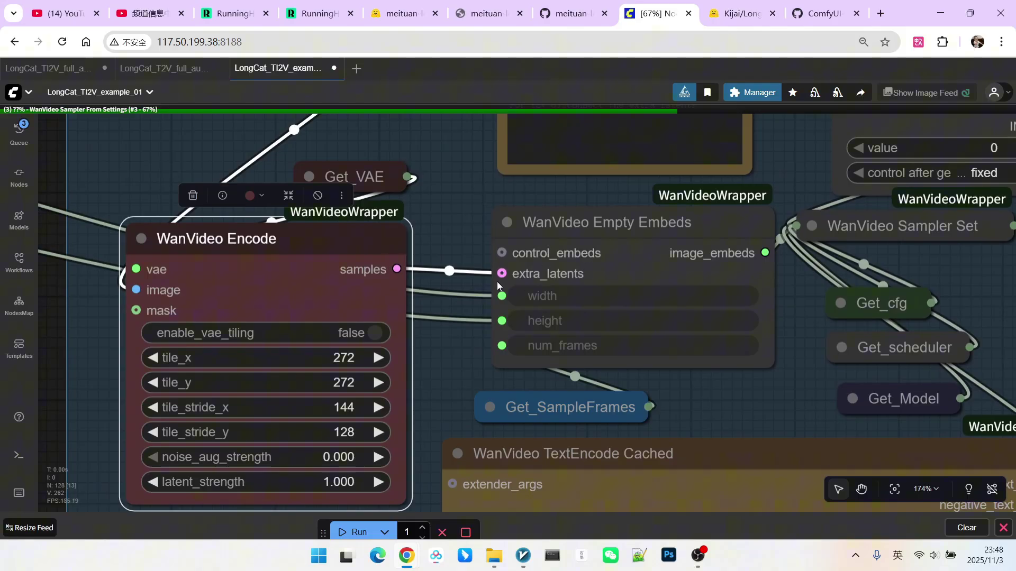
mouse_move(573, 407)
mouse_down()
mouse_move(334, 335)
mouse_move(543, 404)
mouse_move(590, 402)
mouse_up()
Trace the width, height and num_frames inputs of WanVideo Empty Embeds back to the image resize and SampleFrames nodes
scroll(722, 408, down, 6)
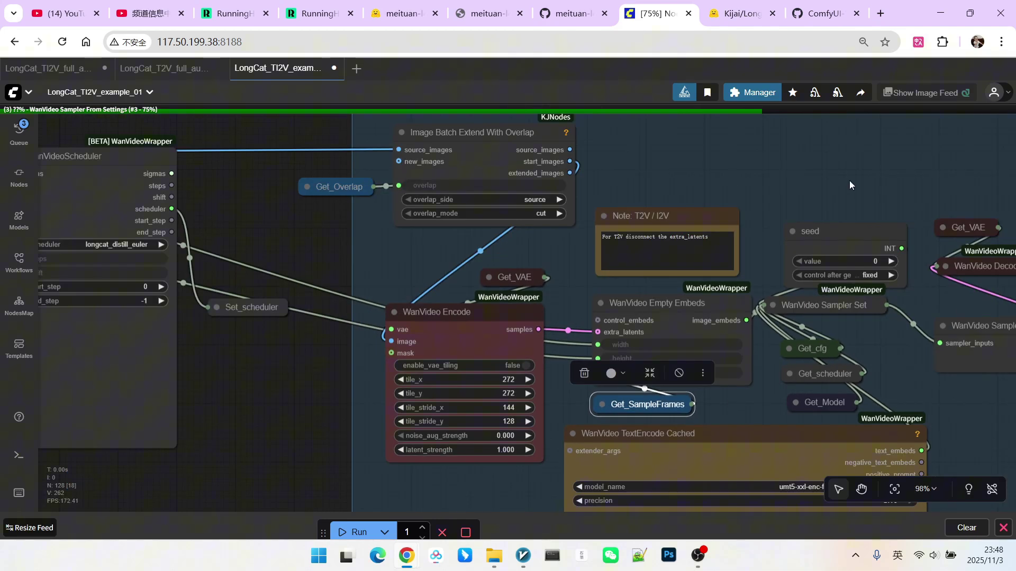
scroll(740, 349, down, 6)
scroll(739, 349, up, 9)
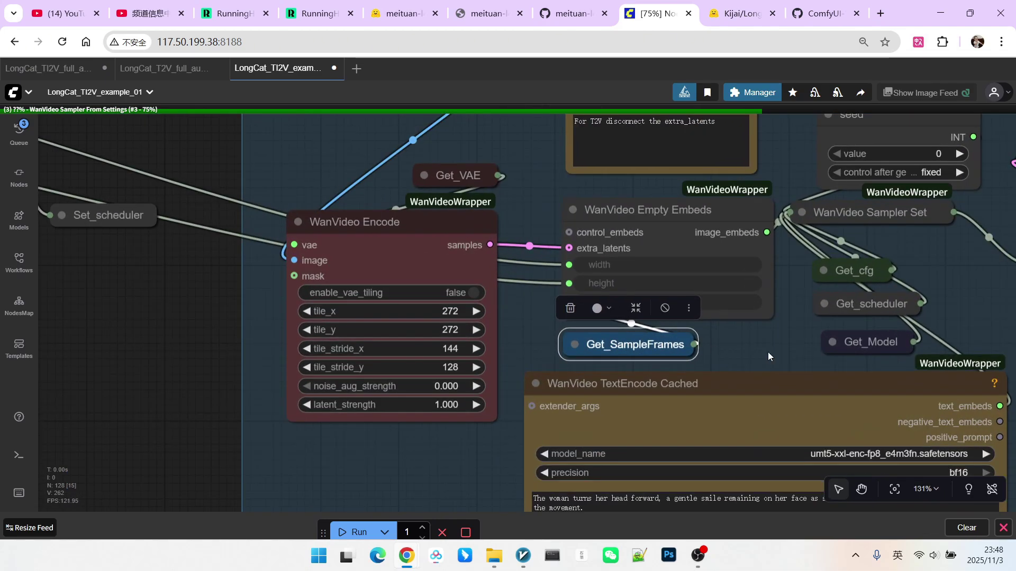
scroll(761, 326, down, 5)
scroll(431, 290, up, 4)
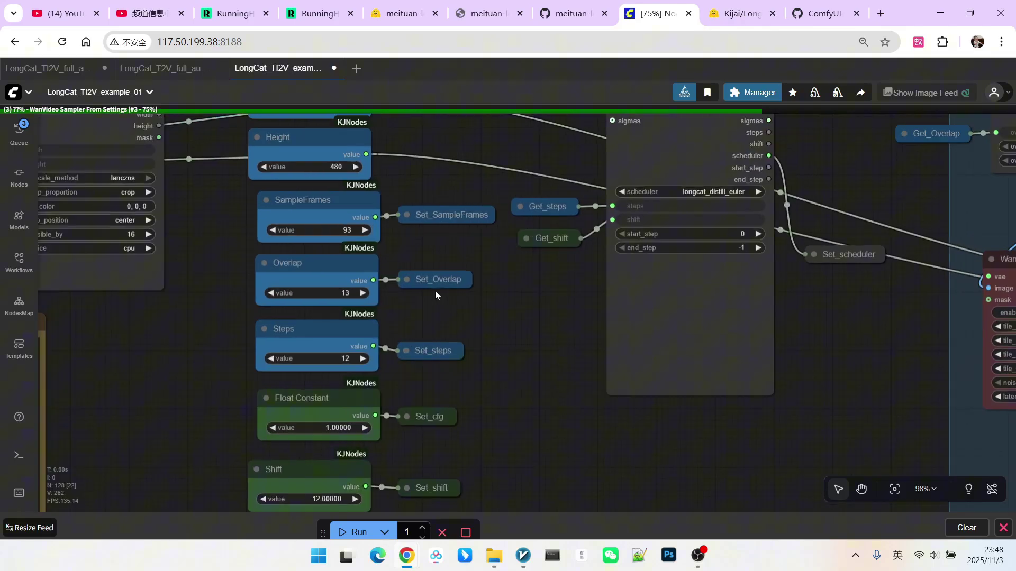
drag(295, 196, 288, 196)
scroll(483, 296, down, 4)
scroll(740, 225, up, 4)
drag(137, 214, 145, 212)
scroll(401, 309, down, 3)
scroll(566, 264, up, 5)
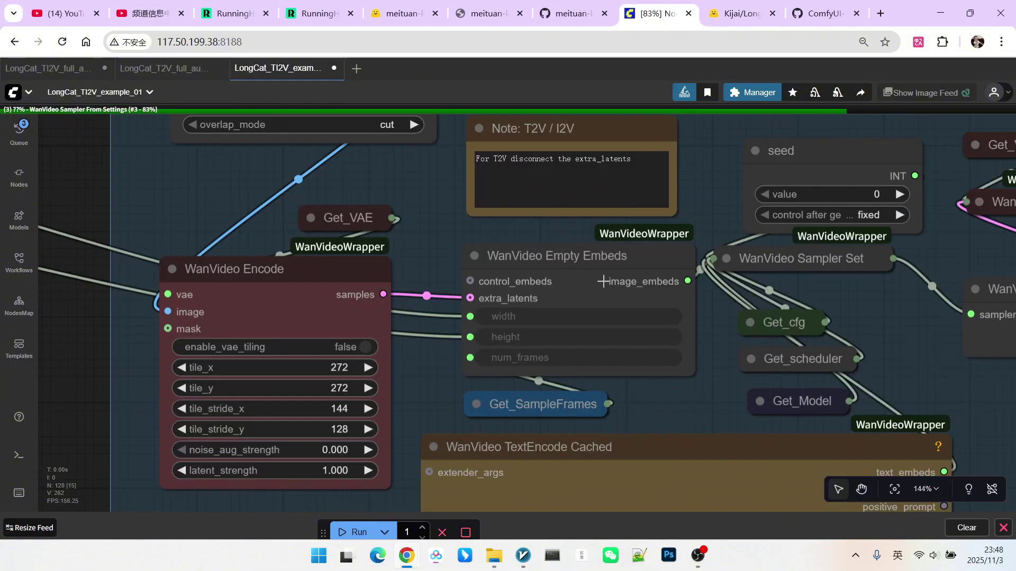
Move the WanVideo Empty Embeds node slightly up and closer to the WanVideo Encode node
drag(566, 265, 533, 241)
drag(699, 326, 518, 332)
scroll(512, 274, up, 3)
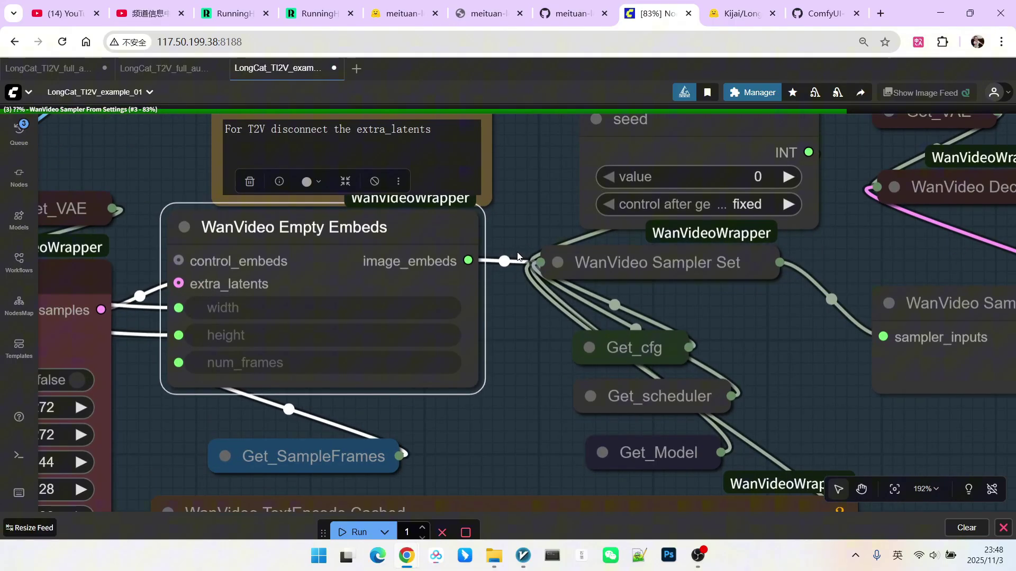
Expand the collapsed WanVideo Sampler Settings node and examine its model, image_embeds, text_embeds and other inputs
click(609, 266)
scroll(633, 248, down, 6)
scroll(636, 259, up, 5)
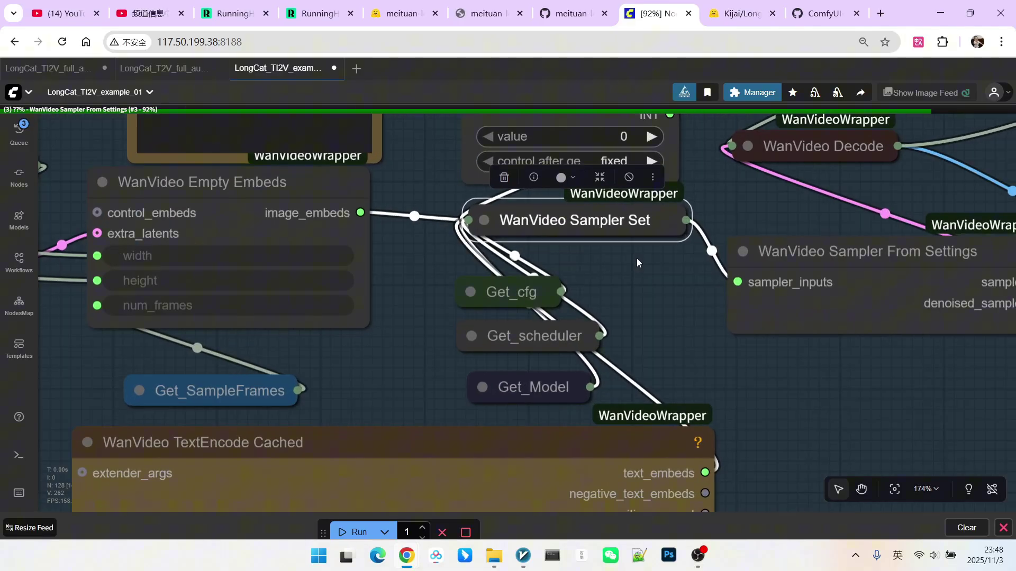
click(483, 220)
scroll(661, 278, down, 2)
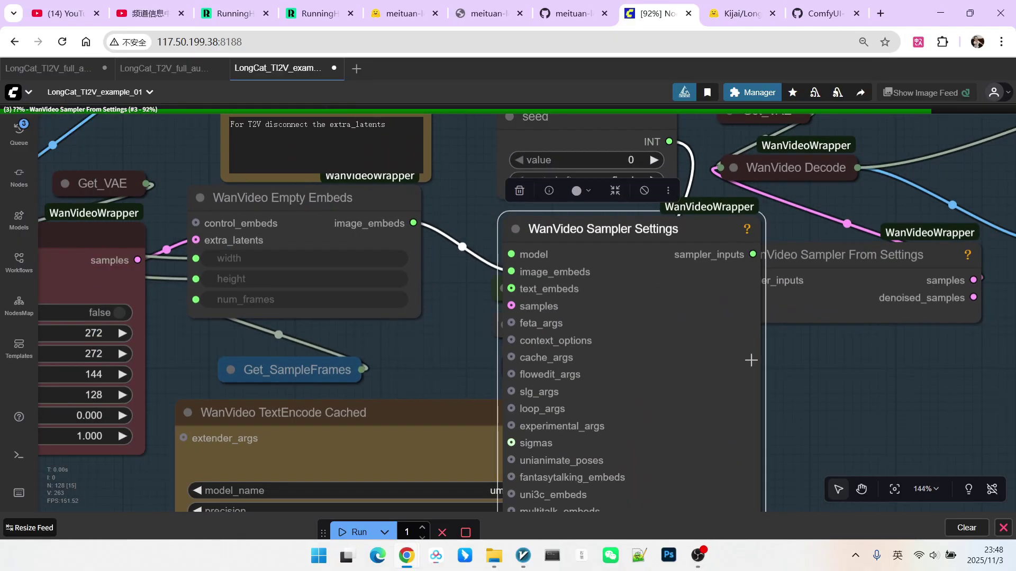
drag(791, 394, 737, 358)
scroll(553, 196, up, 3)
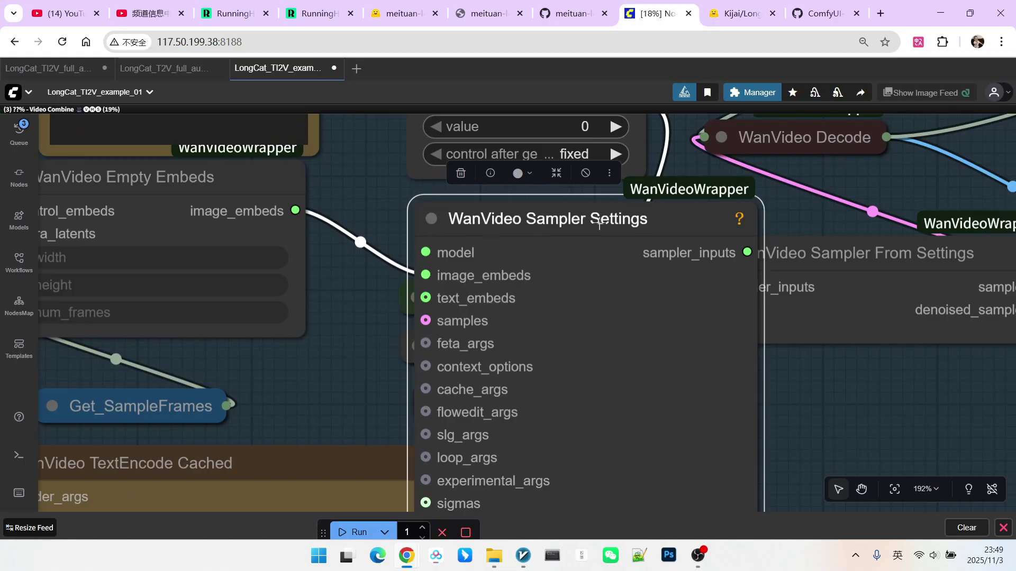
scroll(603, 221, down, 2)
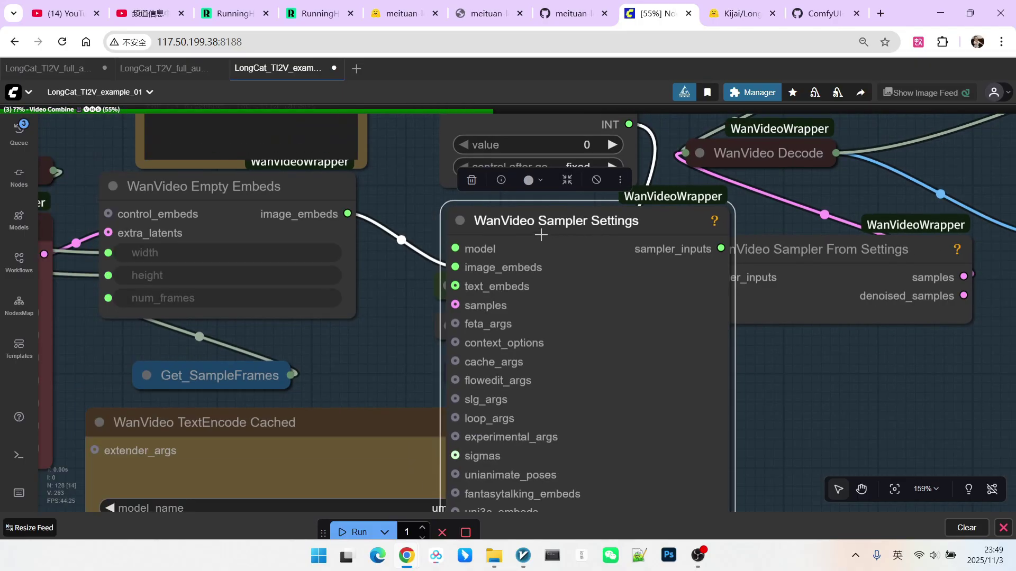
scroll(540, 235, down, 1)
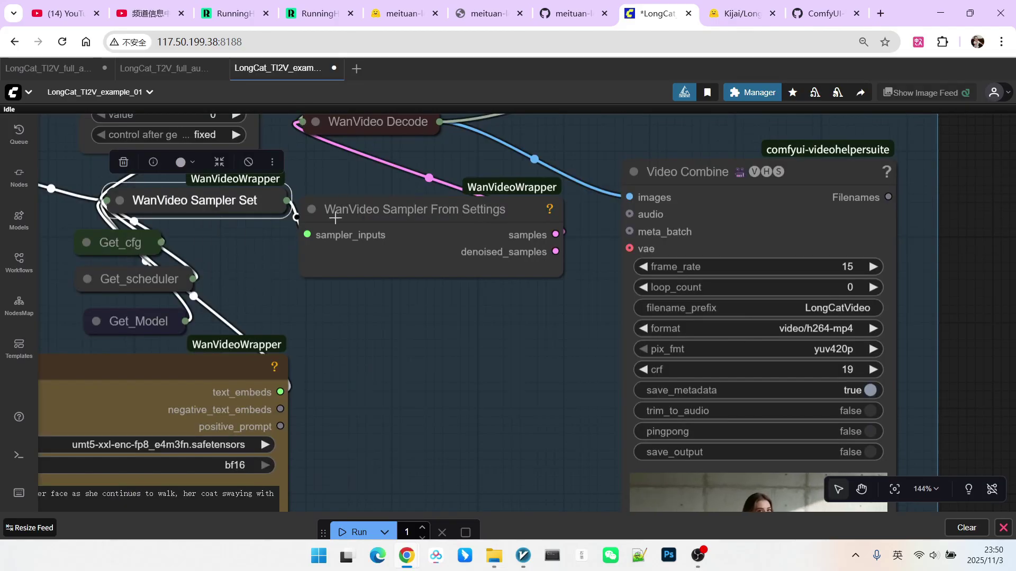
Nudge the WanVideo Sampler From Settings node upward and inspect its links to the Sampler Settings, WanVideo Decode and Video Combine nodes
mouse_move(398, 212)
mouse_down()
mouse_move(425, 207)
mouse_move(393, 196)
mouse_up()
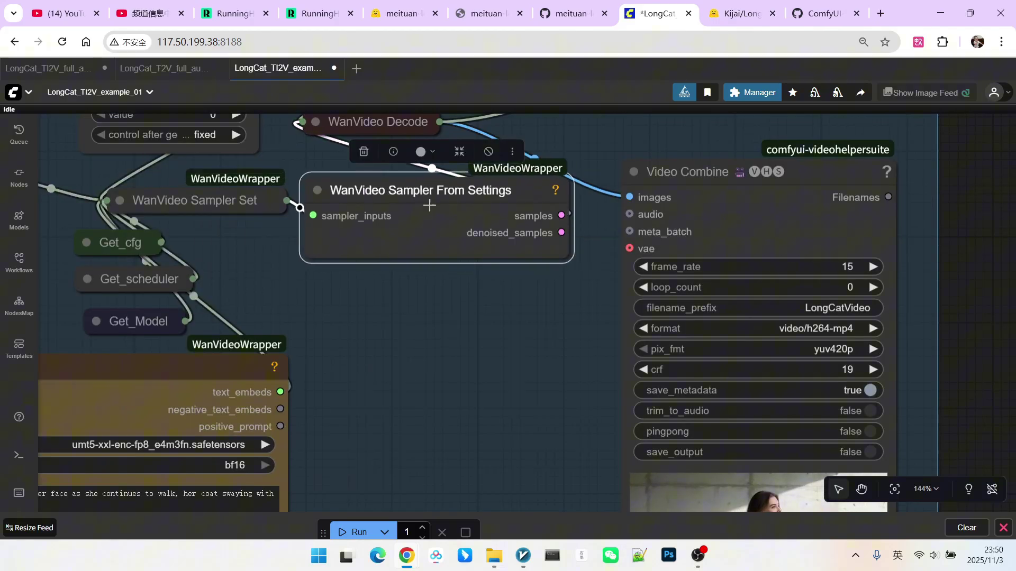
scroll(393, 196, up, 2)
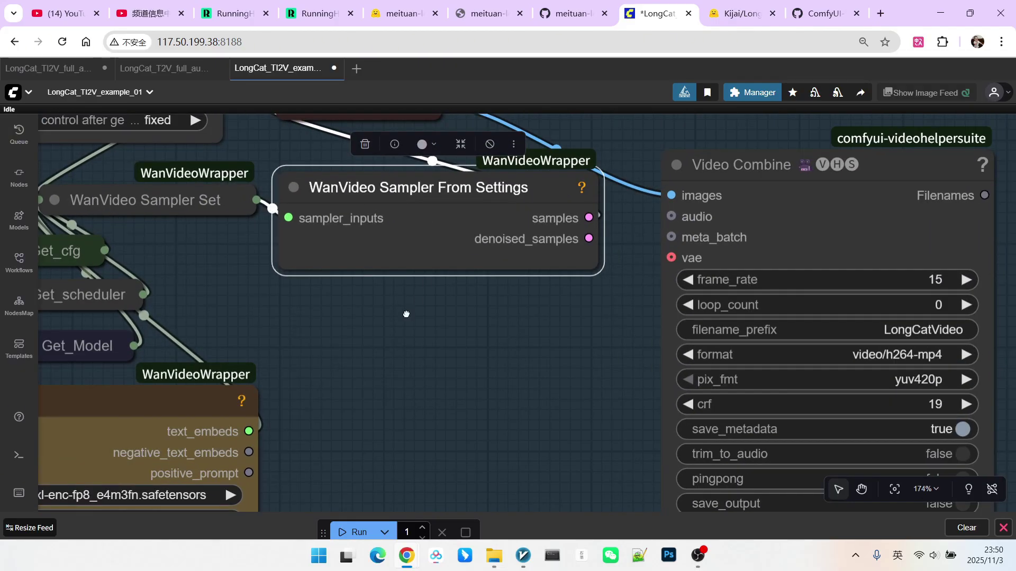
drag(414, 312, 575, 334)
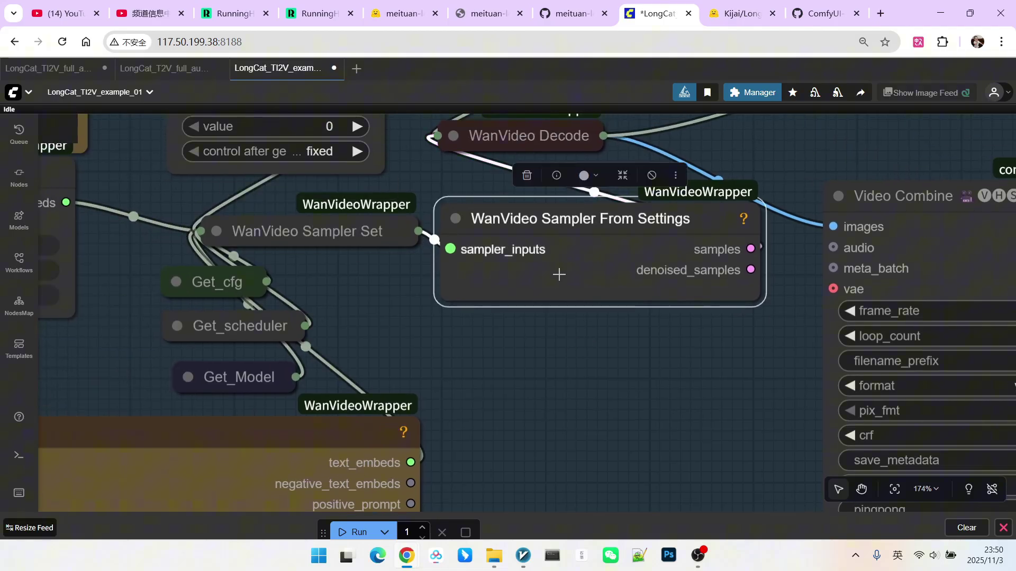
scroll(656, 309, up, 3)
scroll(661, 309, down, 2)
scroll(664, 318, down, 2)
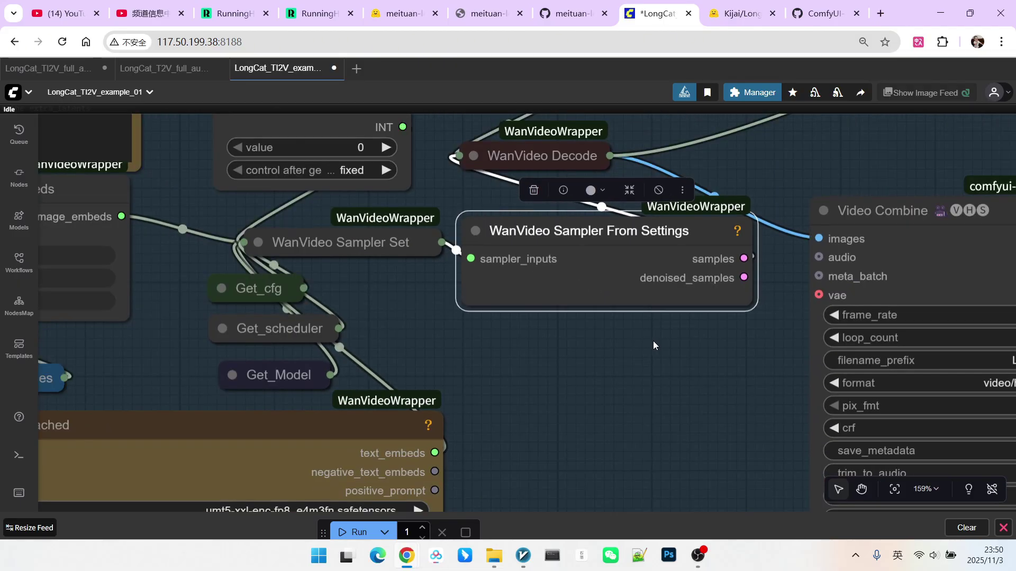
scroll(658, 336, down, 1)
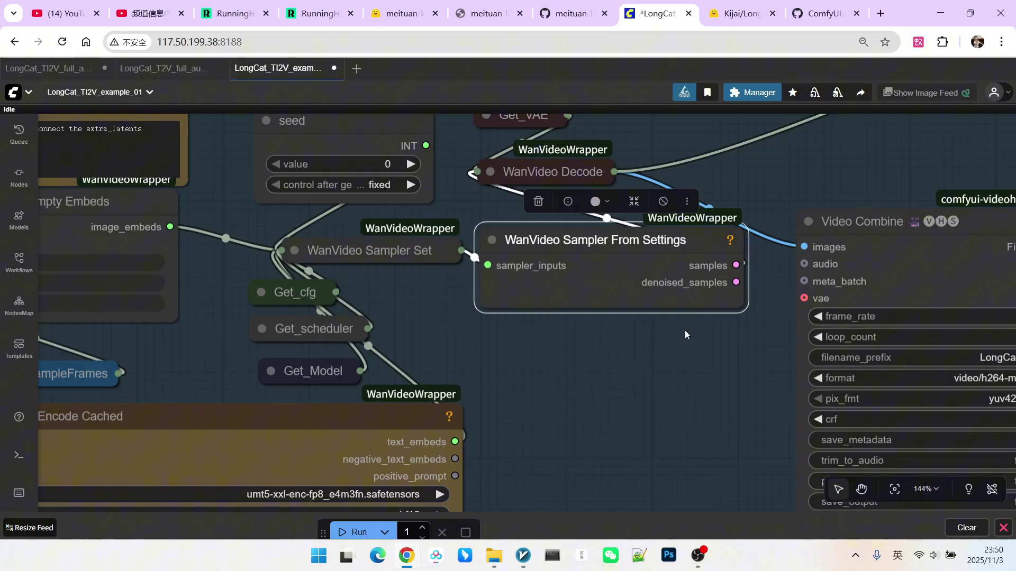
drag(695, 331, 646, 323)
drag(545, 360, 534, 351)
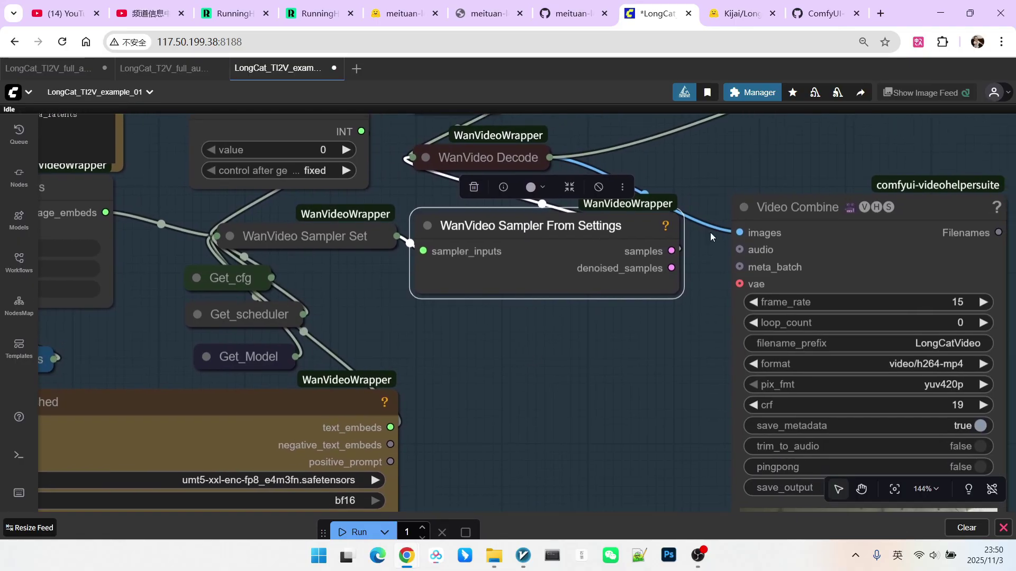
Examine the WanVideo TextEncode Cached node in the first Sampler group, including its model_name, precision and positive prompt text
scroll(695, 361, down, 4)
drag(679, 390, 651, 219)
drag(538, 272, 639, 297)
scroll(320, 266, up, 3)
scroll(322, 266, up, 1)
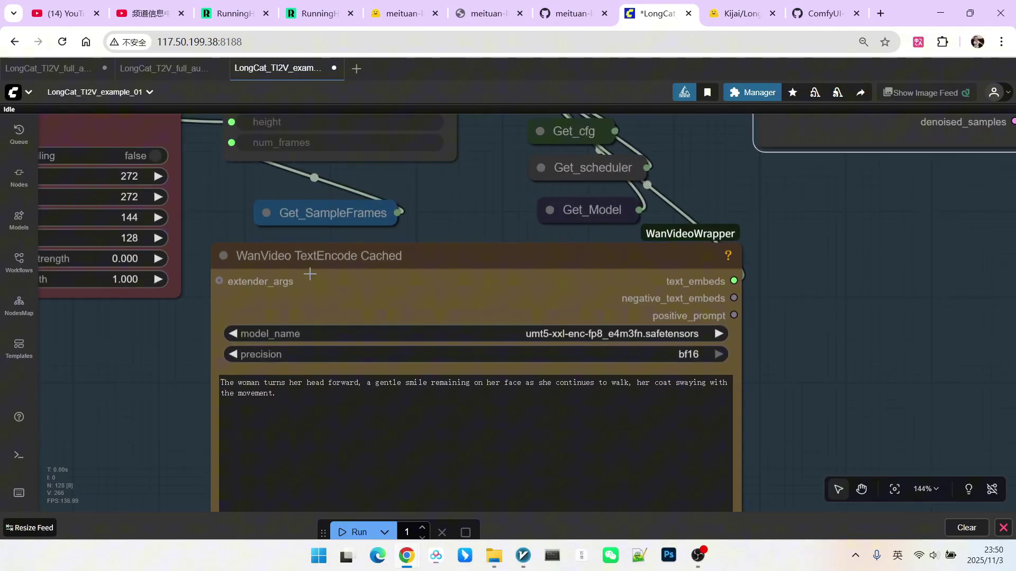
scroll(424, 351, up, 3)
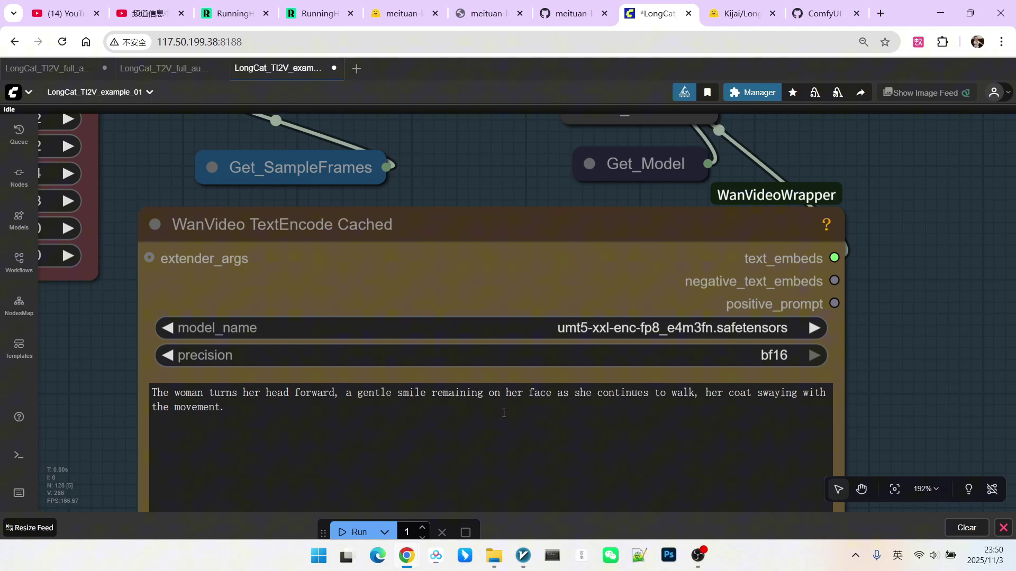
scroll(490, 421, down, 2)
scroll(168, 431, up, 4)
drag(192, 410, 118, 321)
scroll(119, 319, down, 3)
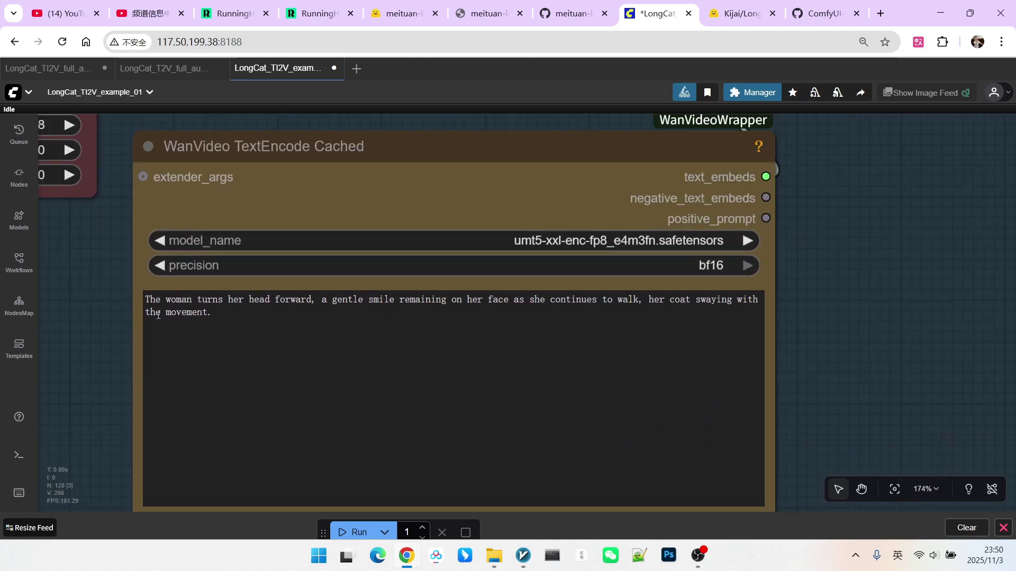
scroll(220, 307, up, 2)
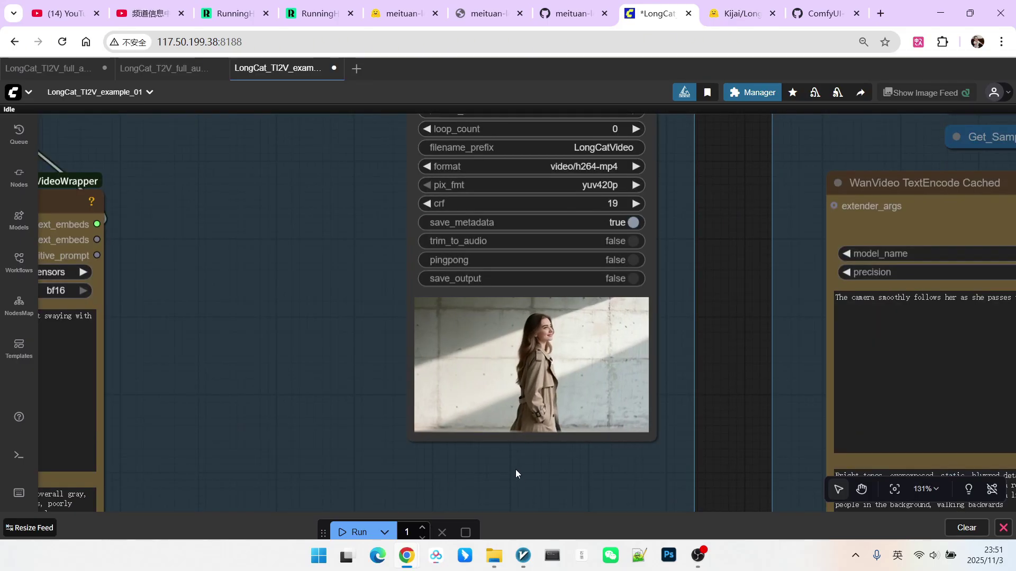
Check the Video Combine preview of the first Sampler group and survey the chain of Sampler groups that follows it
right_click(507, 363)
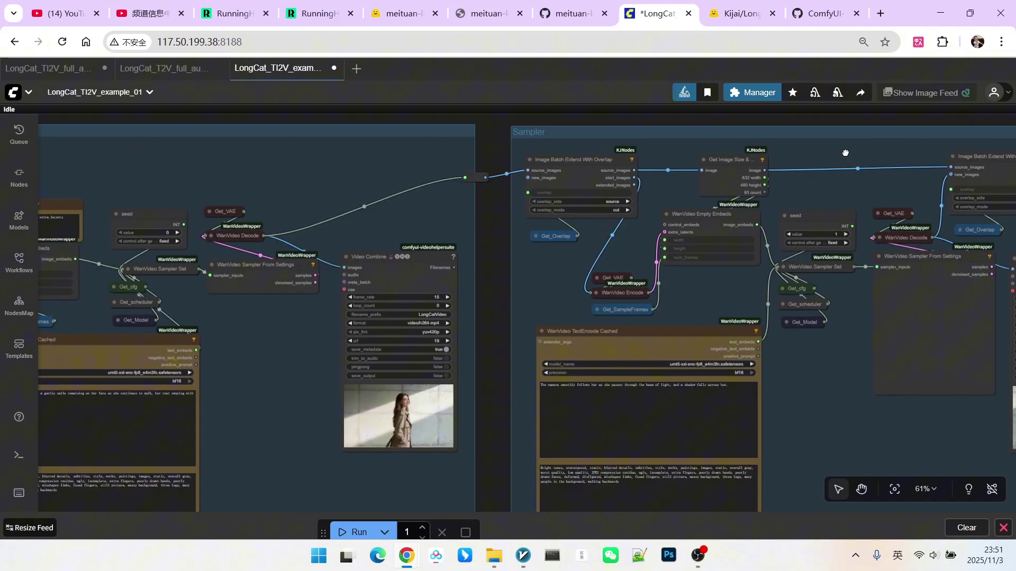
drag(838, 154, 764, 153)
scroll(773, 164, down, 4)
scroll(779, 180, down, 2)
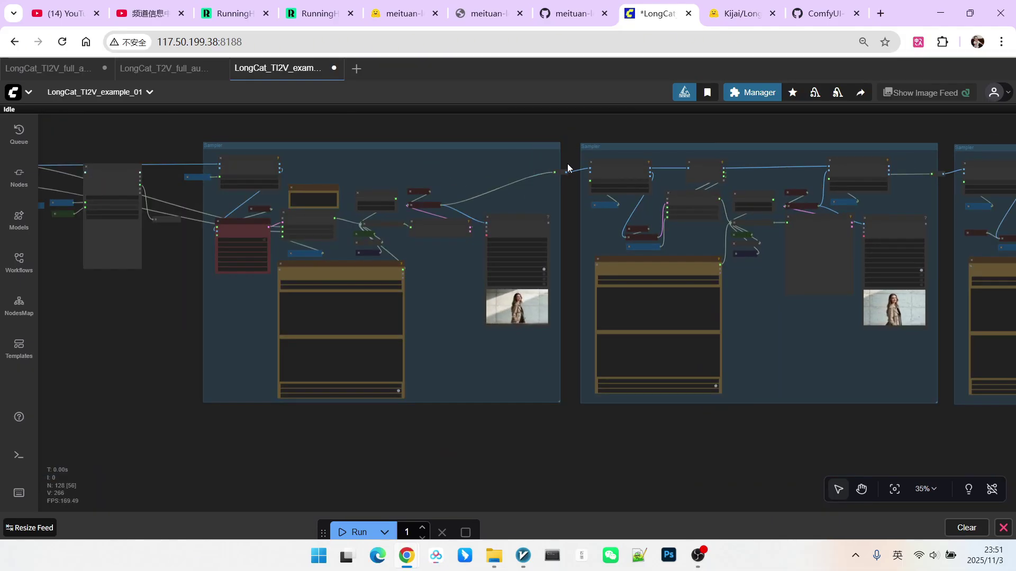
Follow the first group's WanVideo Decode output into source_images of Image Batch Extend With Overlap in the second Sampler group
scroll(770, 294, up, 7)
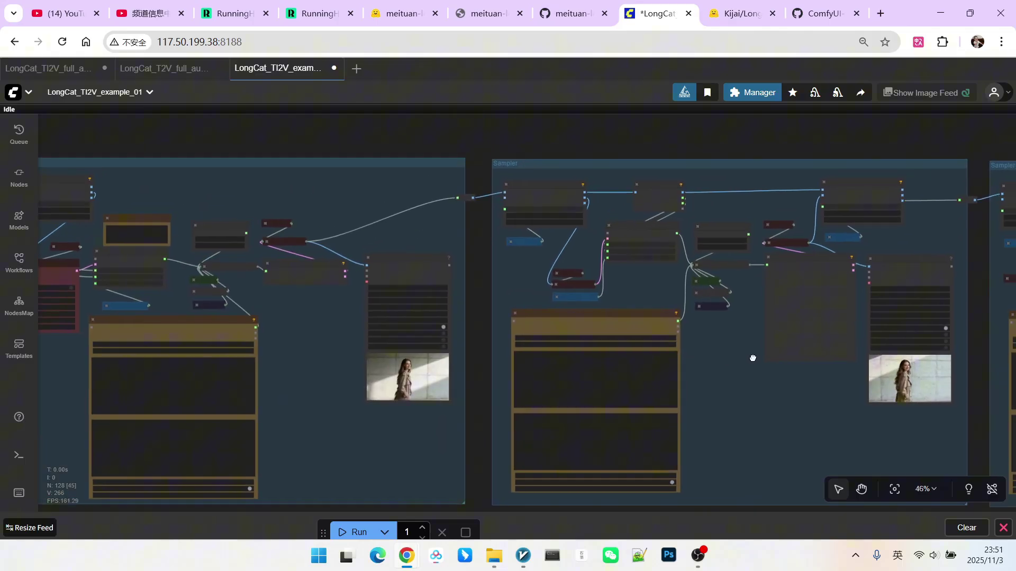
scroll(429, 284, up, 9)
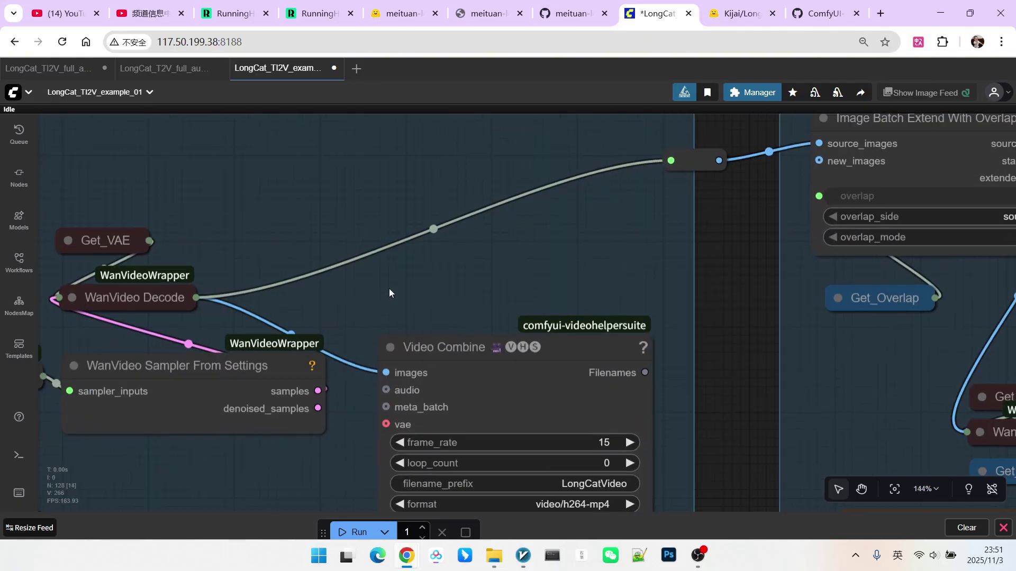
drag(751, 260, 371, 303)
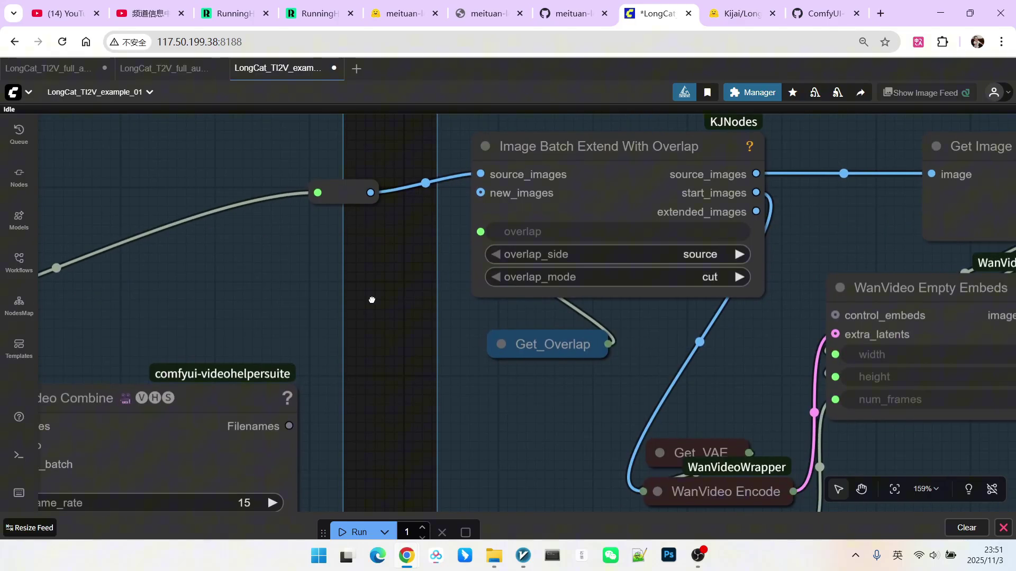
scroll(605, 197, up, 3)
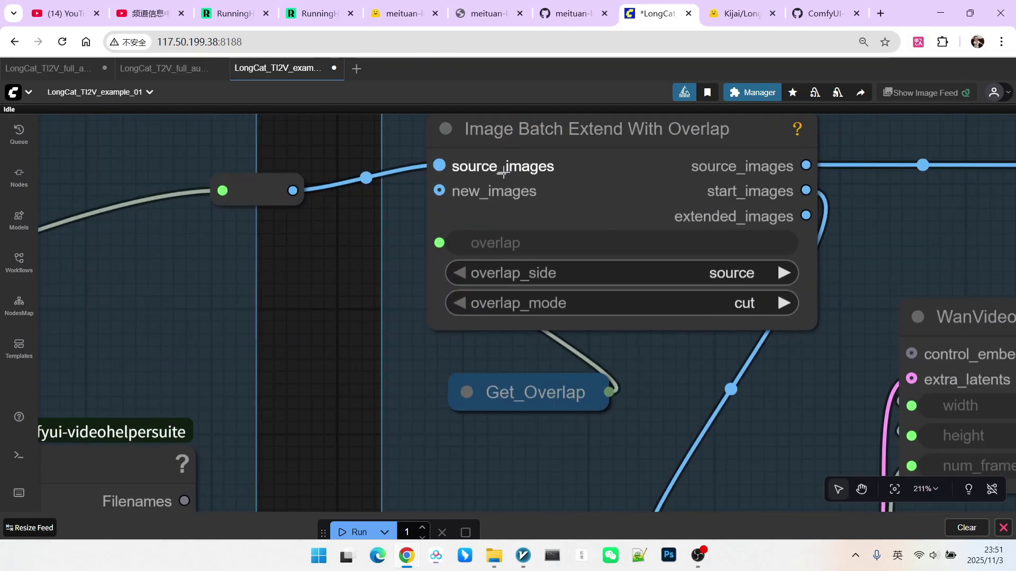
Compare the Image Batch Extend With Overlap nodes of the first and second Sampler groups, including their image inputs and outputs
scroll(537, 169, down, 2)
drag(877, 211, 705, 219)
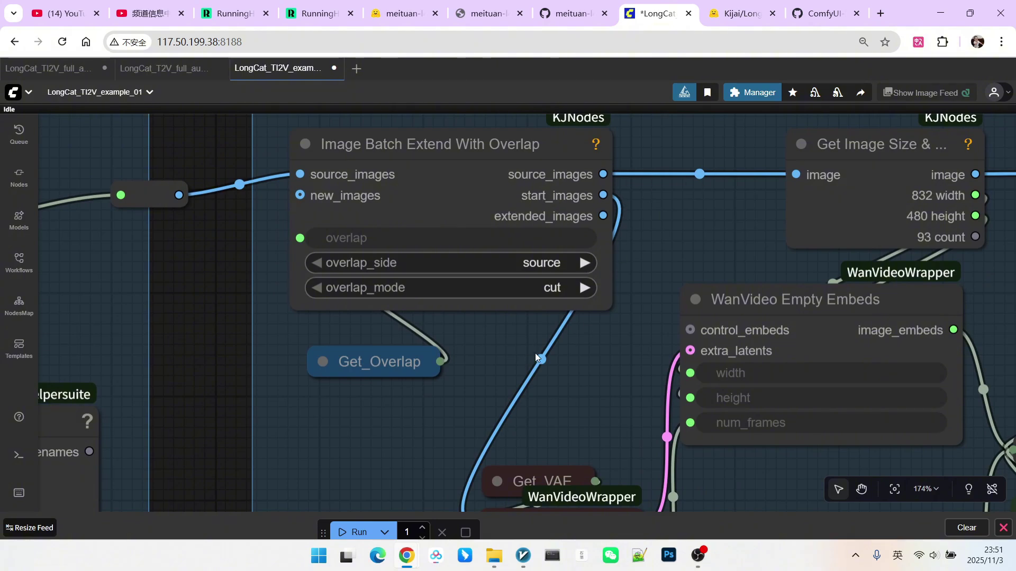
scroll(538, 352, down, 12)
scroll(447, 227, up, 10)
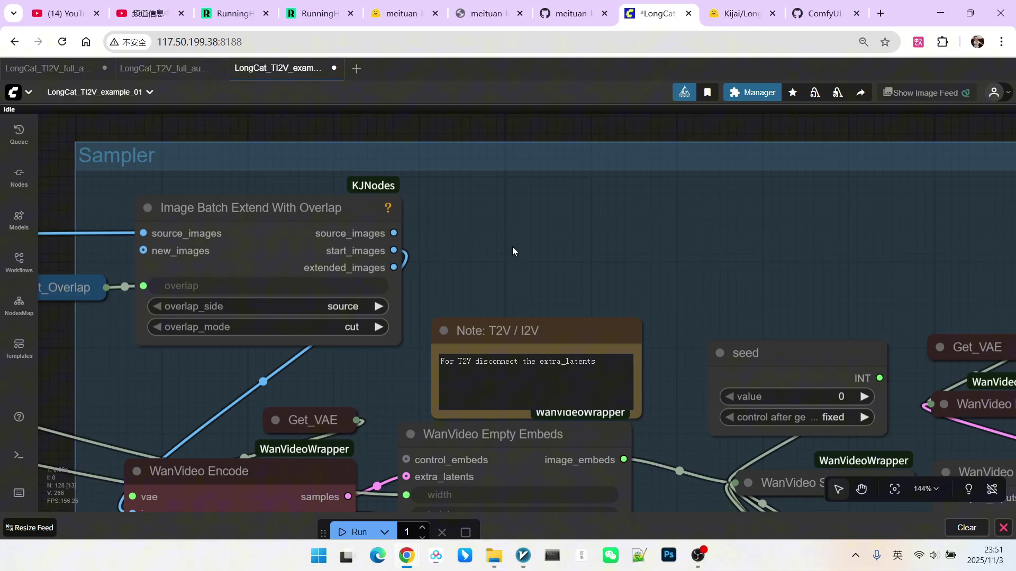
scroll(520, 230, down, 3)
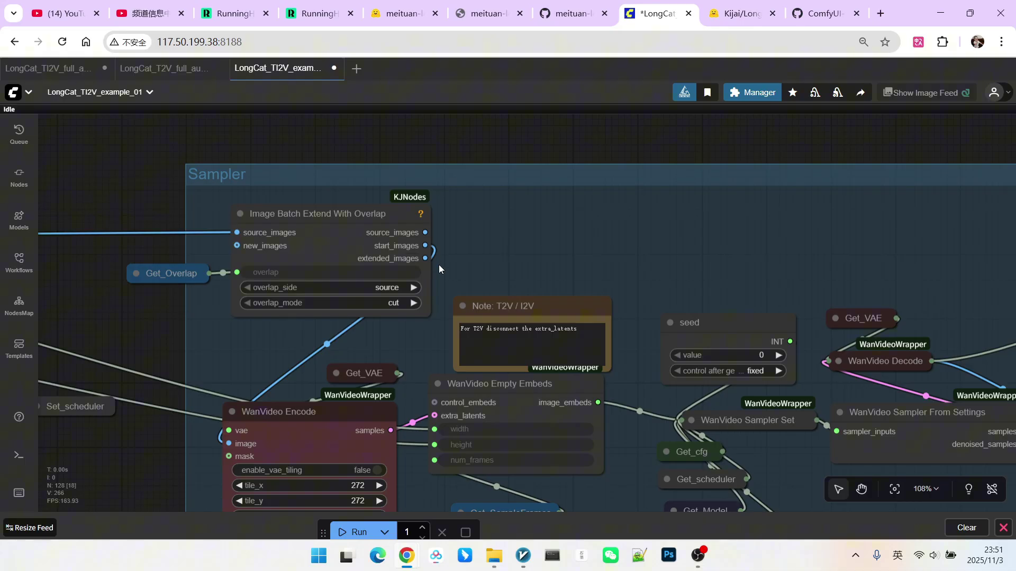
scroll(687, 229, down, 4)
Follow the second Sampler group's image link from Get Image Size to source_images of its closing Image Batch Extend With Overlap node
scroll(730, 218, up, 8)
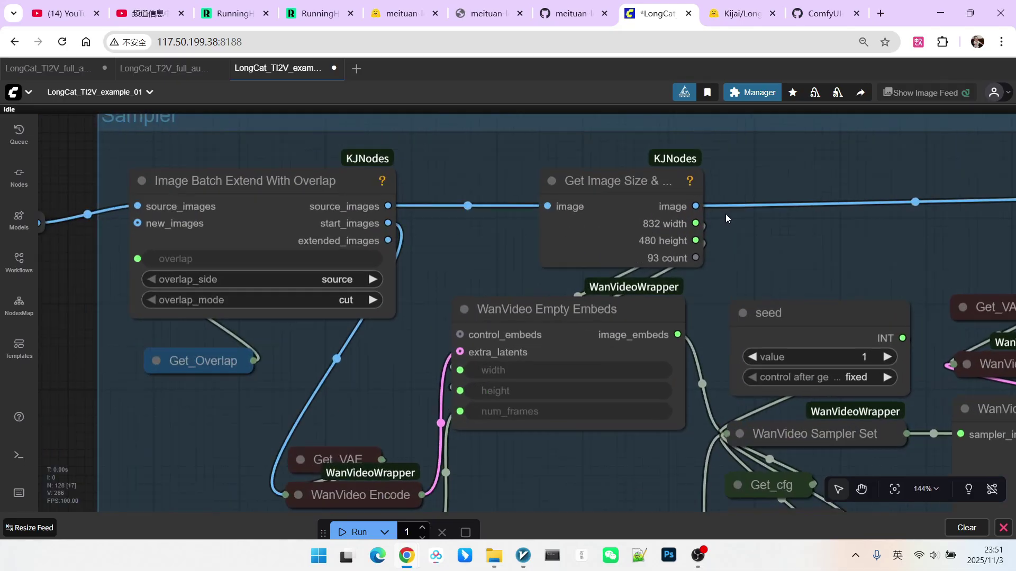
scroll(361, 376, down, 3)
scroll(381, 310, down, 6)
drag(501, 311, 422, 368)
scroll(655, 233, up, 1)
drag(672, 219, 430, 180)
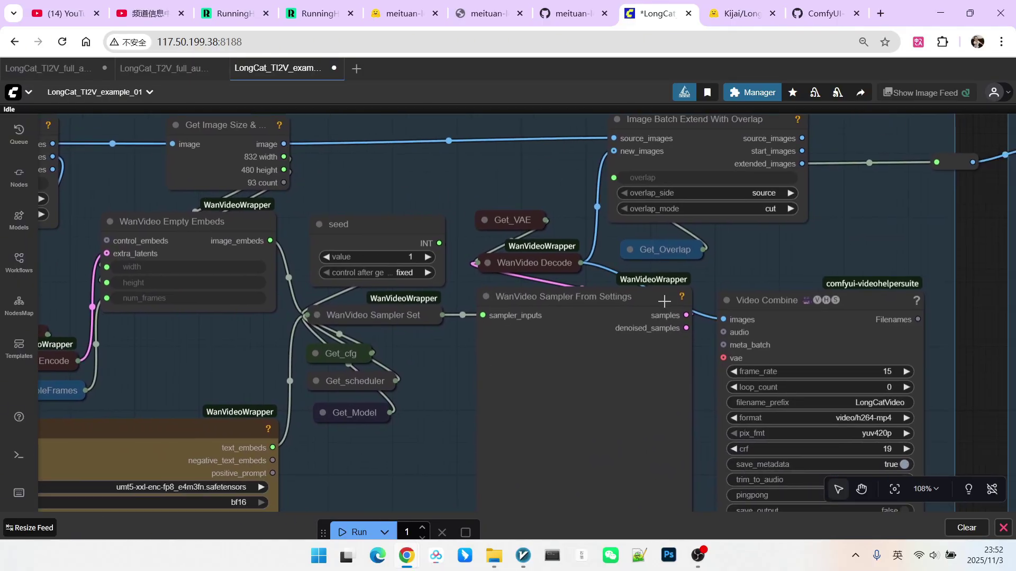
Collapse the second group's WanVideo Sampler From Settings node and move its closing Image Batch Extend With Overlap node slightly farther from WanVideo Decode
click(486, 297)
drag(689, 154, 747, 158)
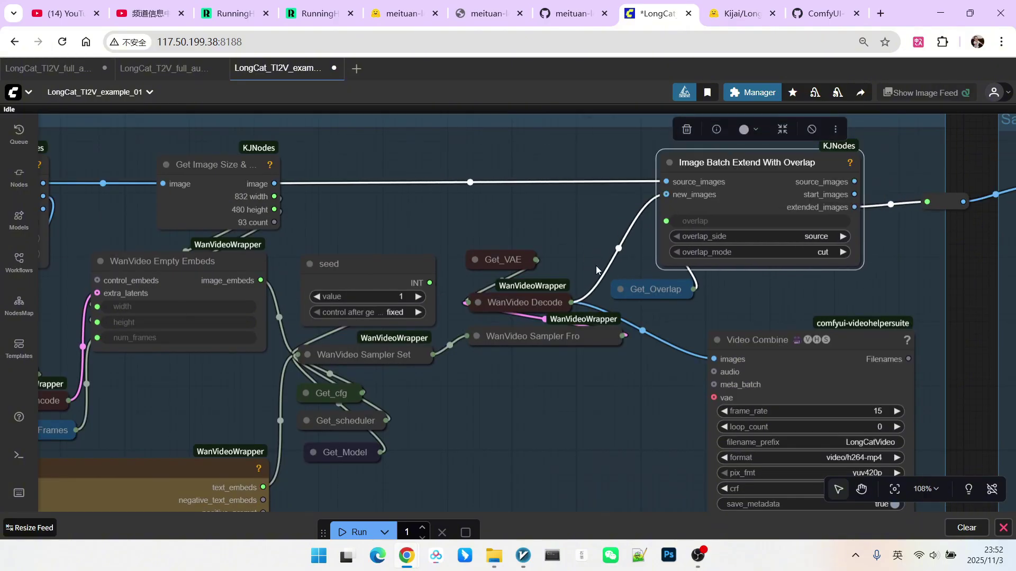
key(ctrl+z)
scroll(287, 207, up, 3)
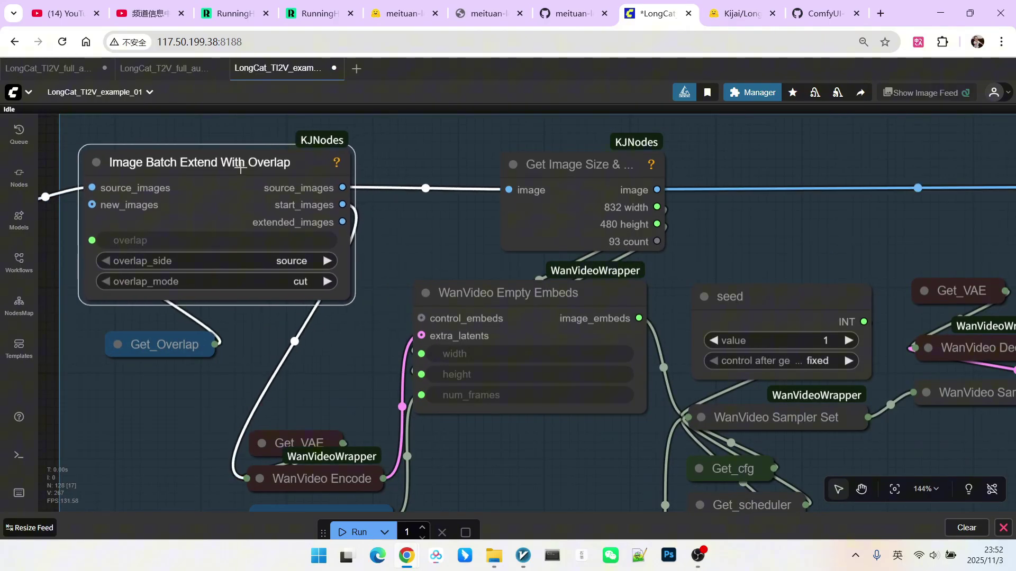
key(ctrl+y)
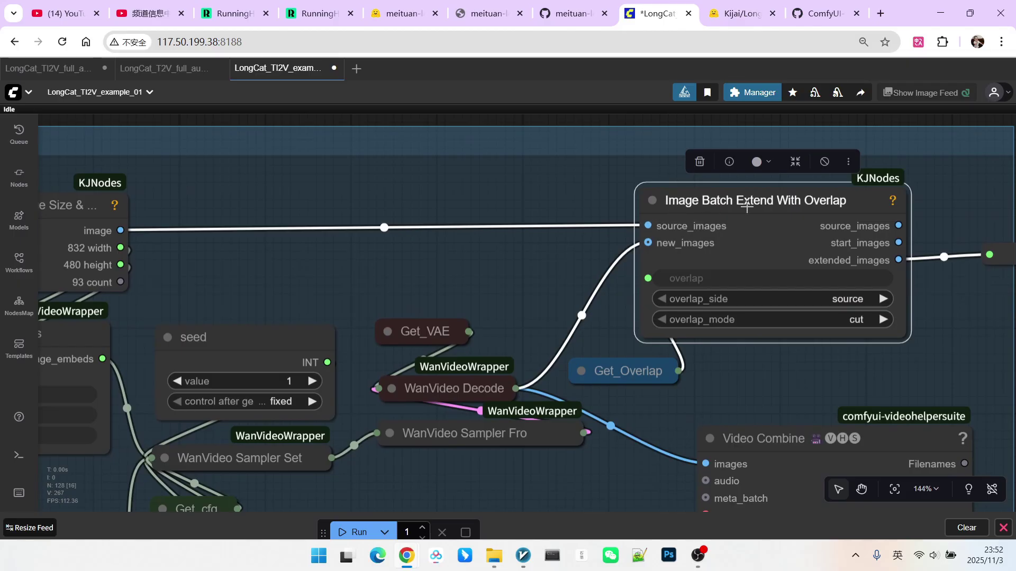
drag(614, 257, 745, 236)
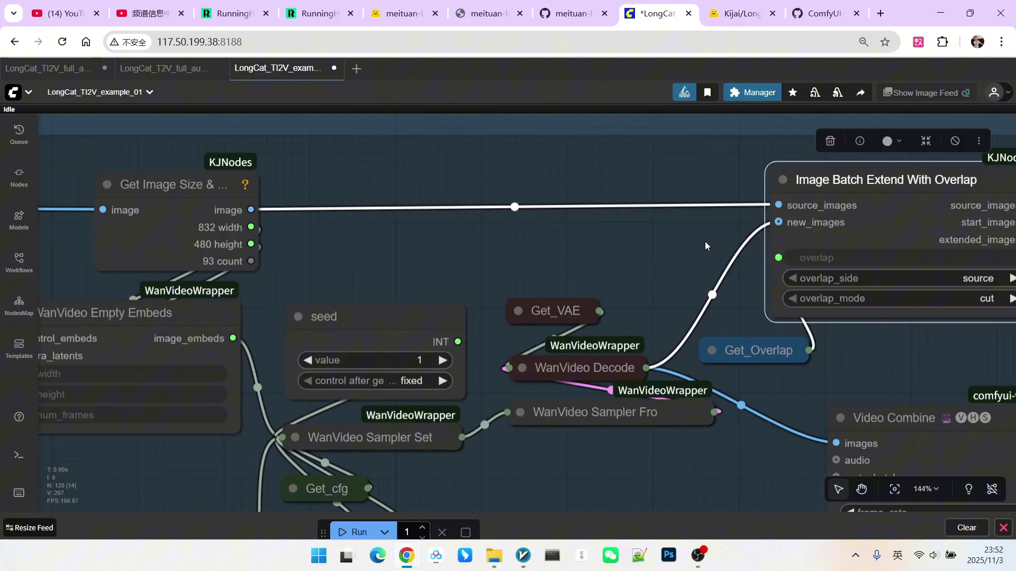
mouse_move(853, 180)
mouse_down()
mouse_move(842, 180)
mouse_move(863, 175)
mouse_up()
drag(447, 263, 480, 267)
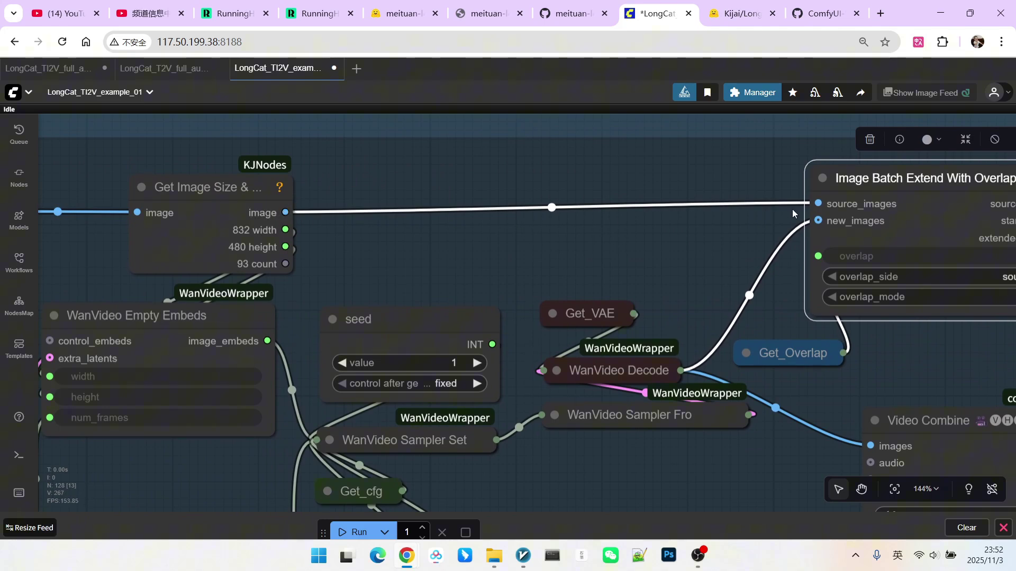
Trace the WanVideo Decode link into new_images and the extended_images output onward to the third Sampler group
scroll(570, 195, down, 4)
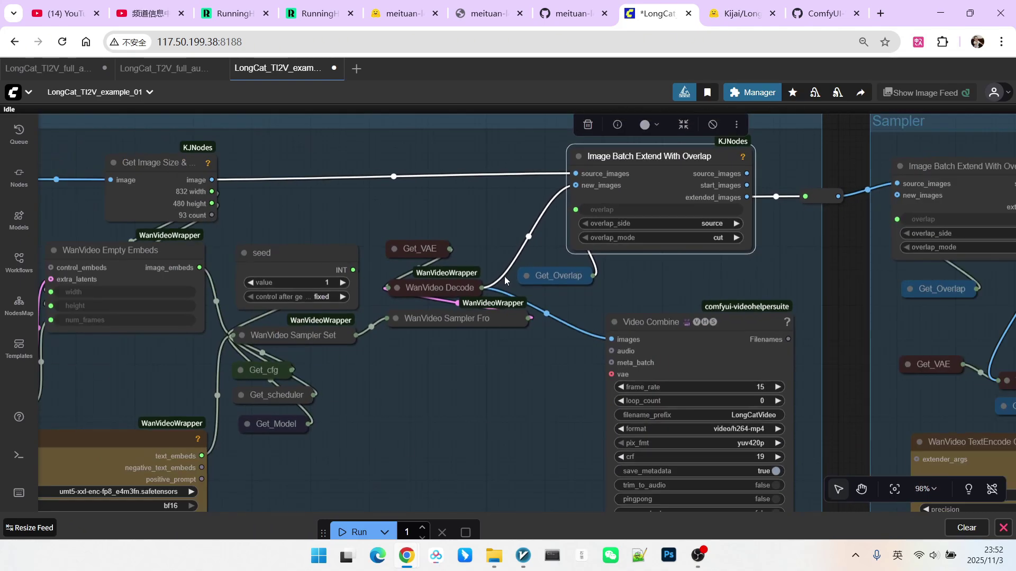
drag(636, 306, 571, 360)
scroll(551, 232, up, 3)
drag(767, 209, 610, 180)
scroll(620, 204, down, 1)
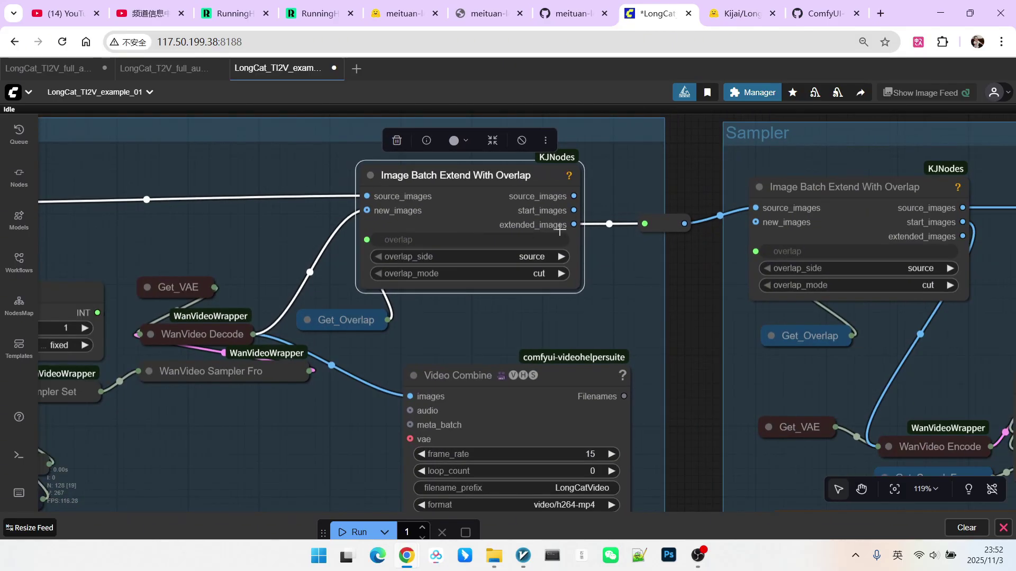
scroll(658, 238, down, 6)
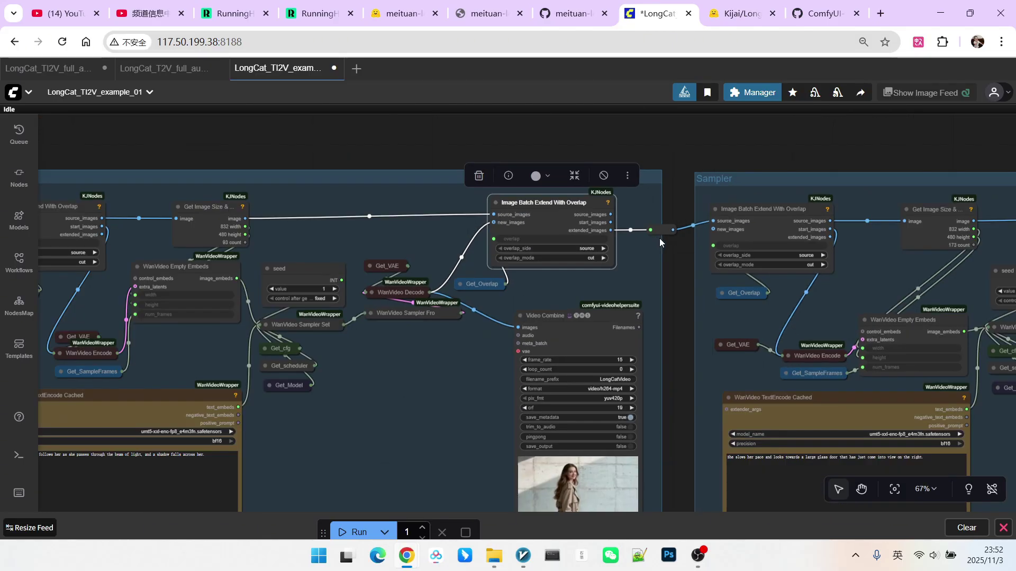
Return to the first two Sampler groups and examine the second group's positive prompt in WanVideo TextEncode Cached
drag(417, 207, 759, 206)
drag(389, 318, 677, 268)
scroll(395, 209, up, 4)
scroll(562, 225, down, 4)
drag(818, 300, 679, 299)
scroll(771, 282, down, 5)
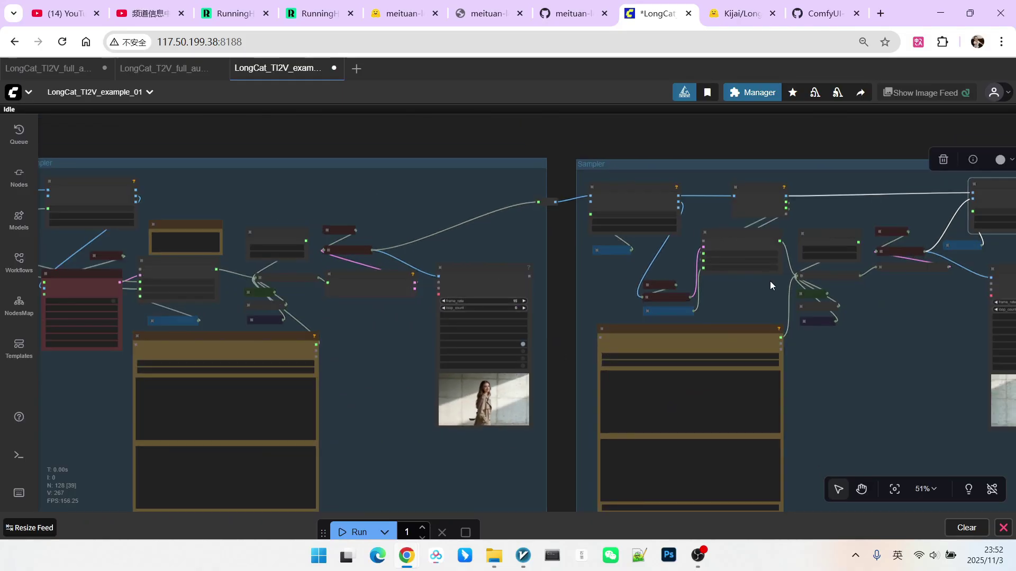
drag(866, 350, 616, 336)
scroll(756, 271, up, 4)
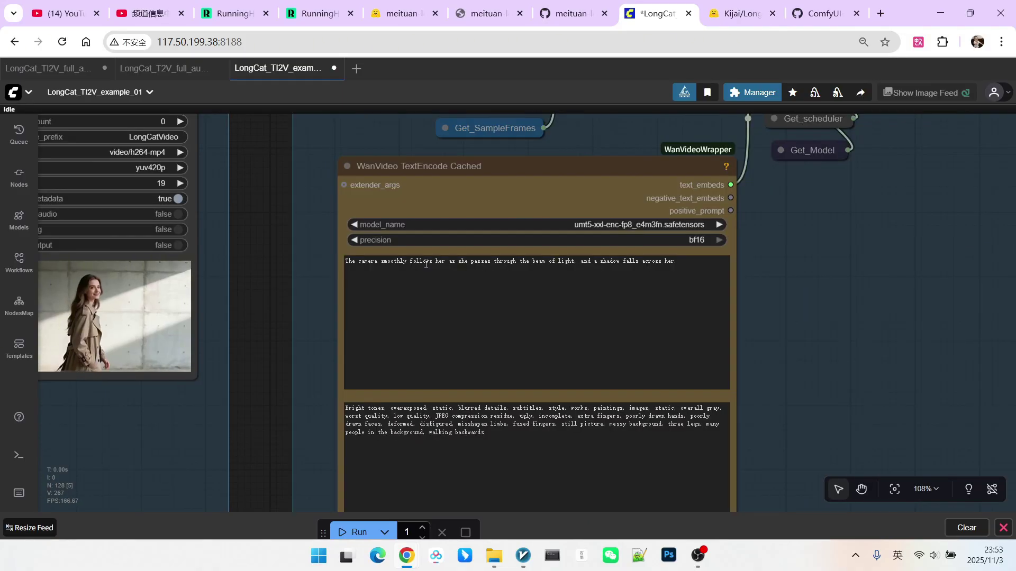
drag(404, 261, 568, 262)
scroll(807, 259, down, 4)
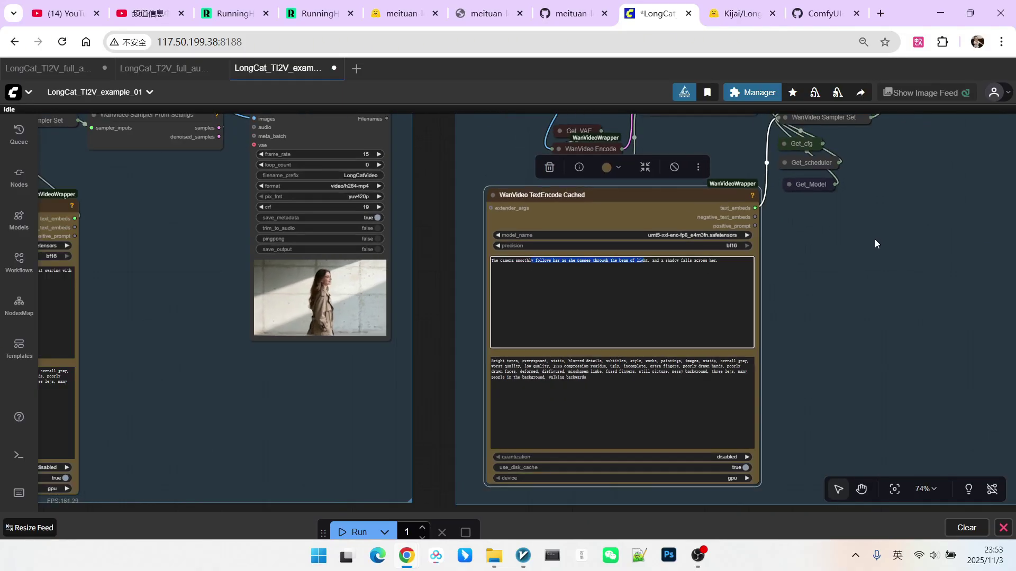
Check the second Sampler group's Video Combine preview against its prompt
drag(904, 236, 319, 278)
scroll(639, 379, up, 2)
scroll(449, 298, up, 5)
scroll(446, 290, down, 10)
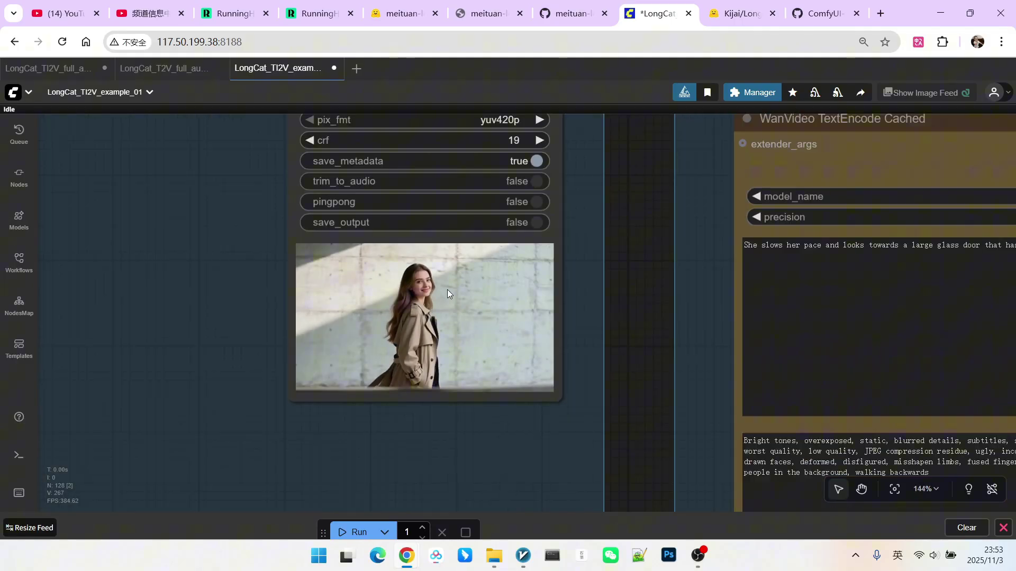
scroll(561, 244, down, 5)
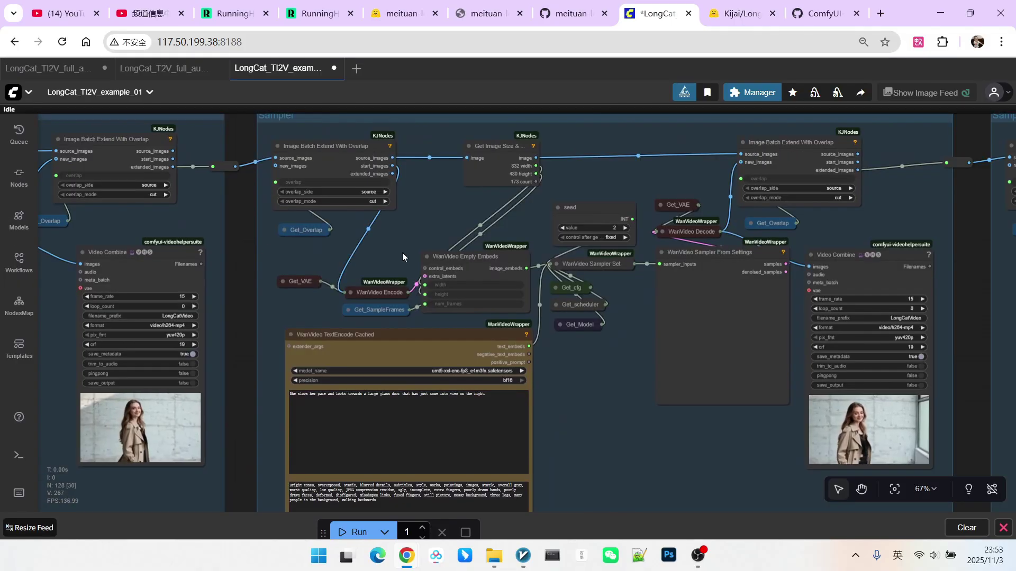
Read the third Sampler group's positive prompt and check its Video Combine preview
scroll(423, 275, up, 10)
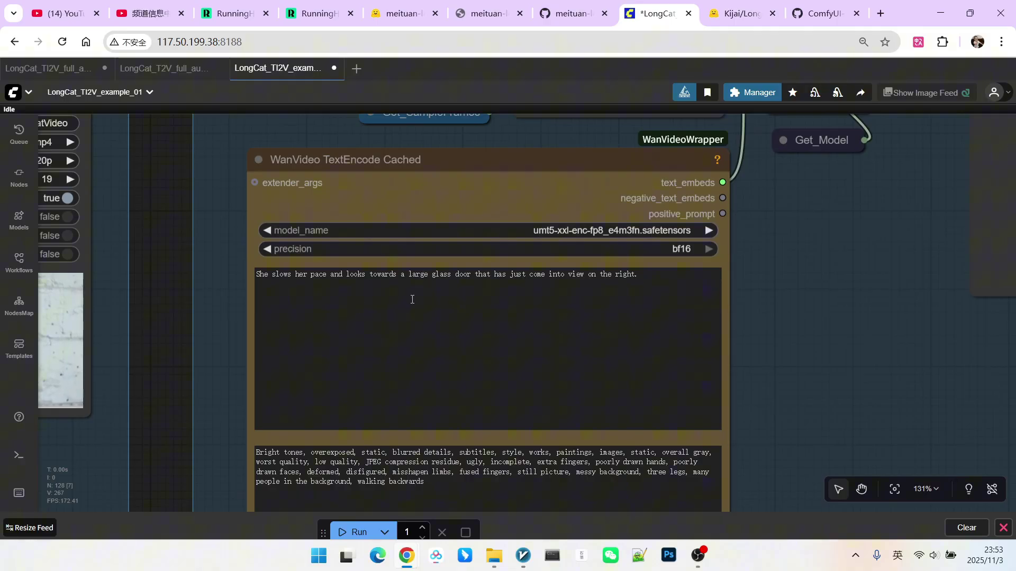
scroll(445, 275, up, 2)
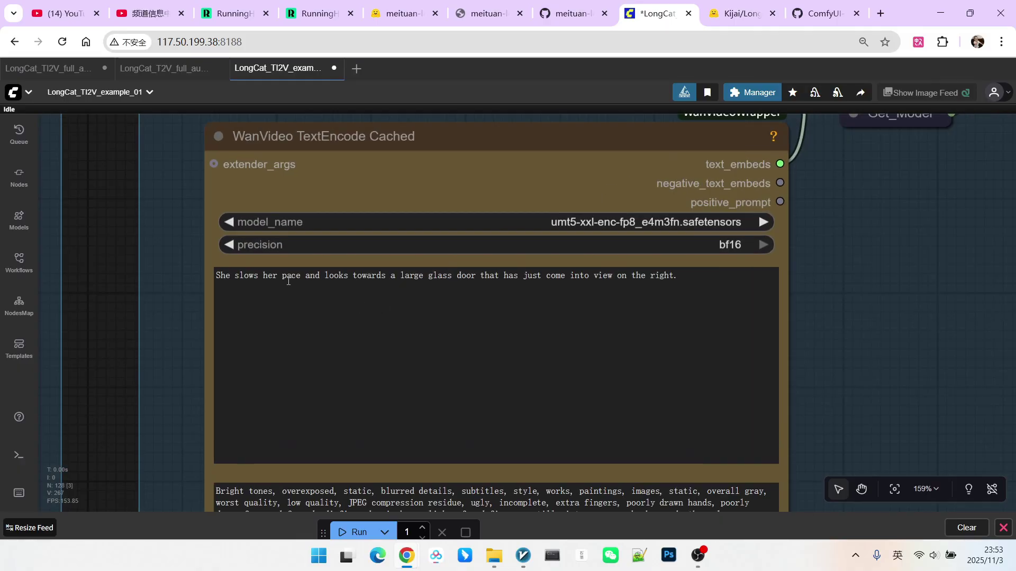
scroll(430, 314, down, 12)
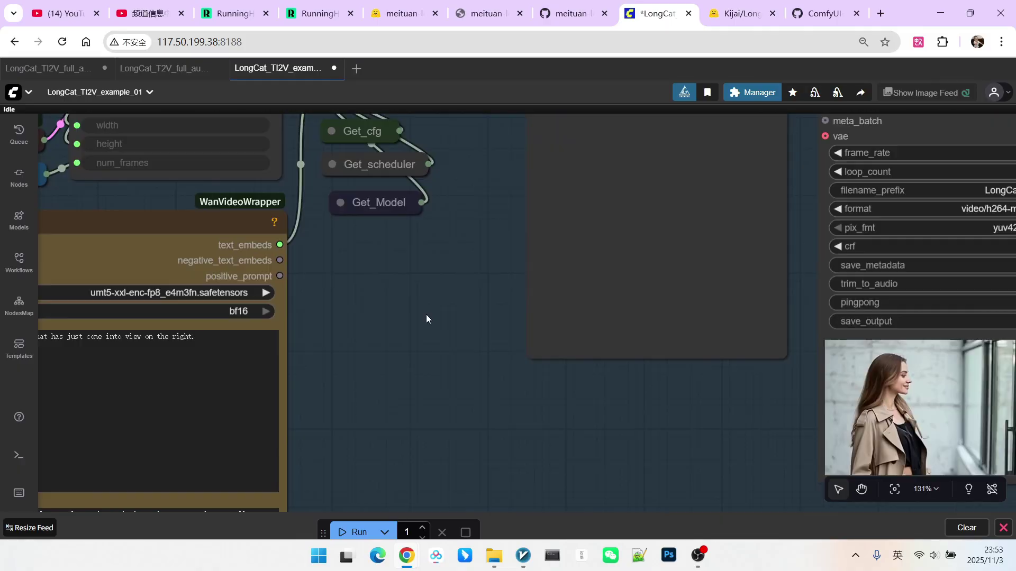
scroll(458, 344, up, 10)
scroll(656, 339, up, 7)
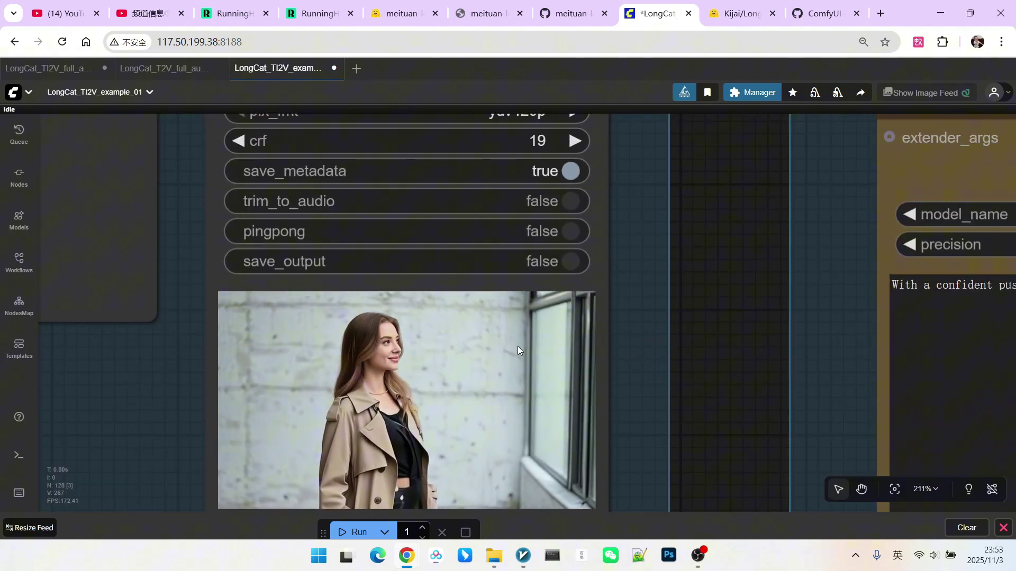
Examine the fourth Sampler group's positive prompt and its Video Combine preview
scroll(510, 376, down, 12)
scroll(233, 331, up, 8)
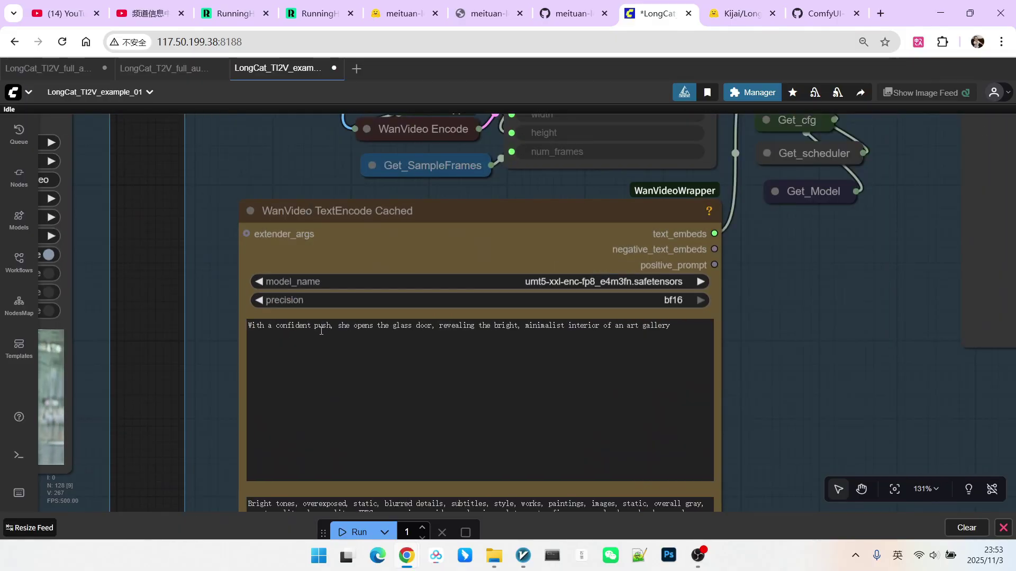
scroll(529, 343, down, 10)
scroll(579, 345, up, 9)
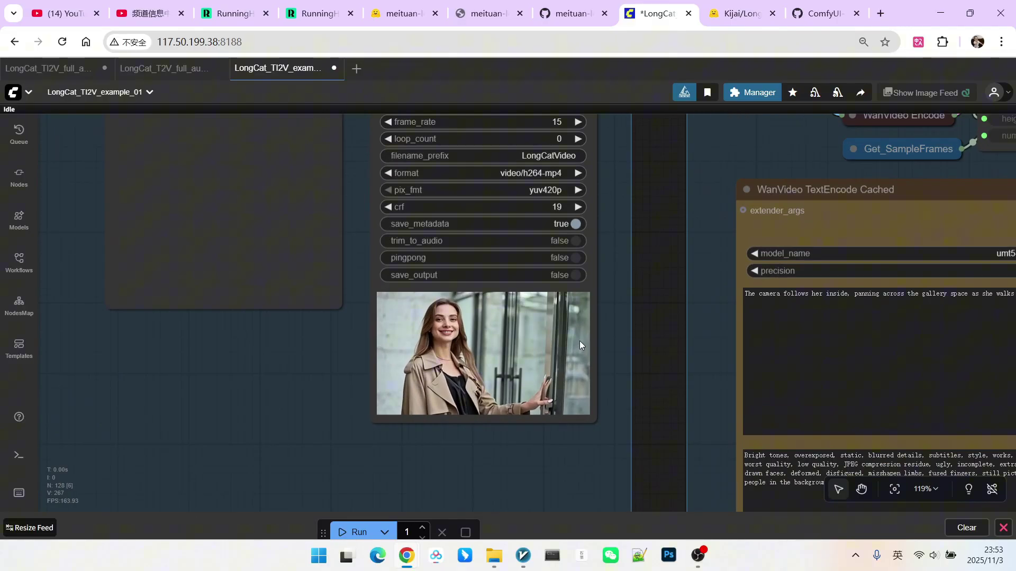
Review the fifth Sampler group's positive prompt and compare it with the Video Combine preview
scroll(579, 342, up, 3)
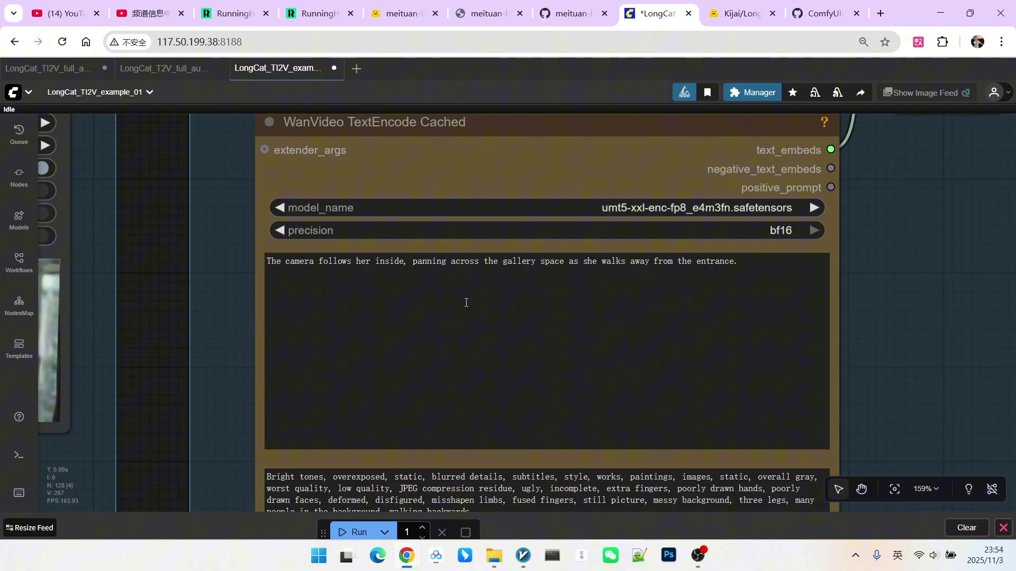
scroll(455, 280, down, 5)
scroll(660, 268, up, 4)
scroll(564, 285, up, 5)
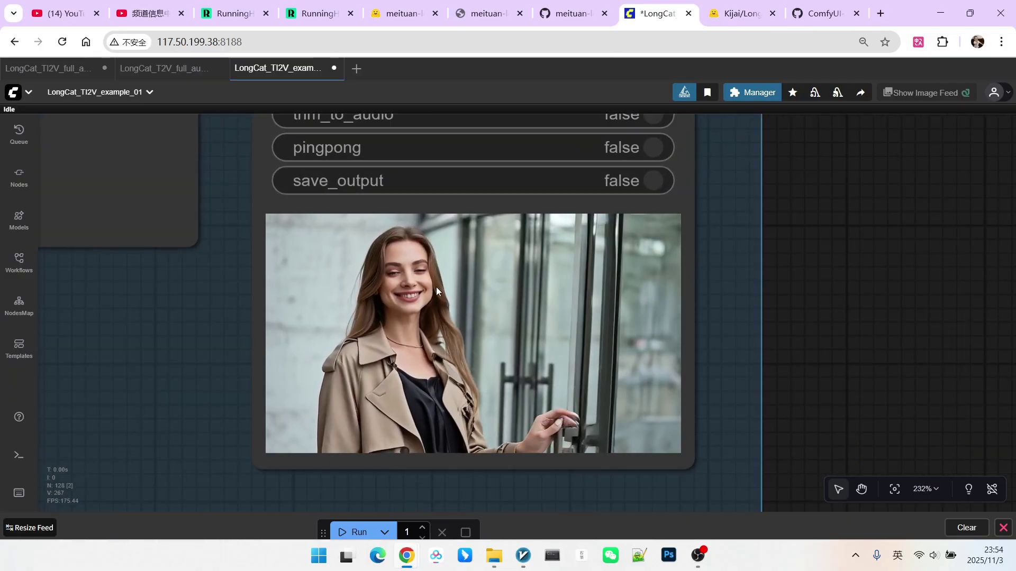
scroll(449, 296, down, 15)
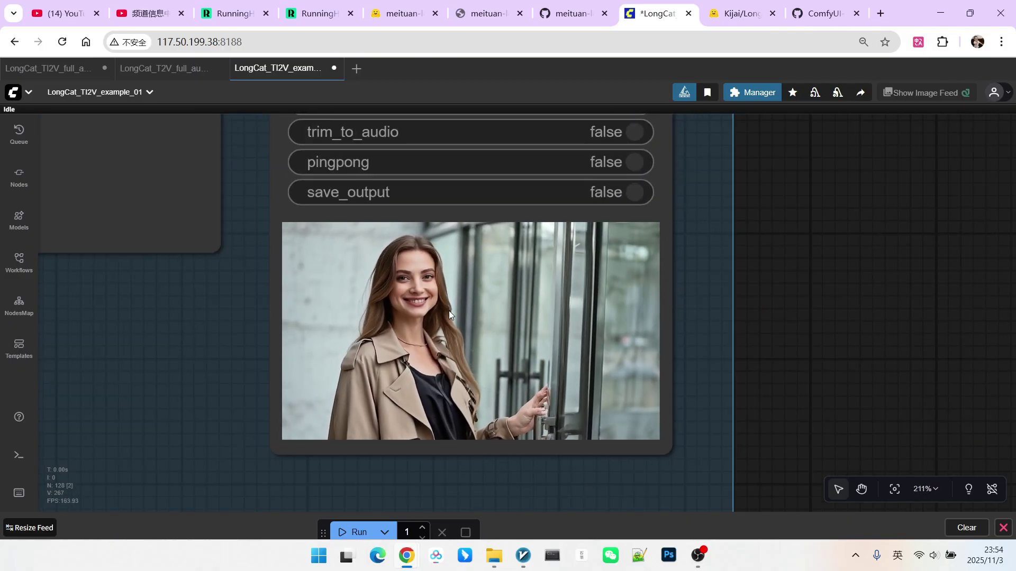
Go back over the fourth and fifth Sampler groups and compare their output previews
drag(343, 386, 673, 358)
scroll(669, 348, down, 7)
drag(381, 419, 523, 412)
scroll(767, 323, up, 6)
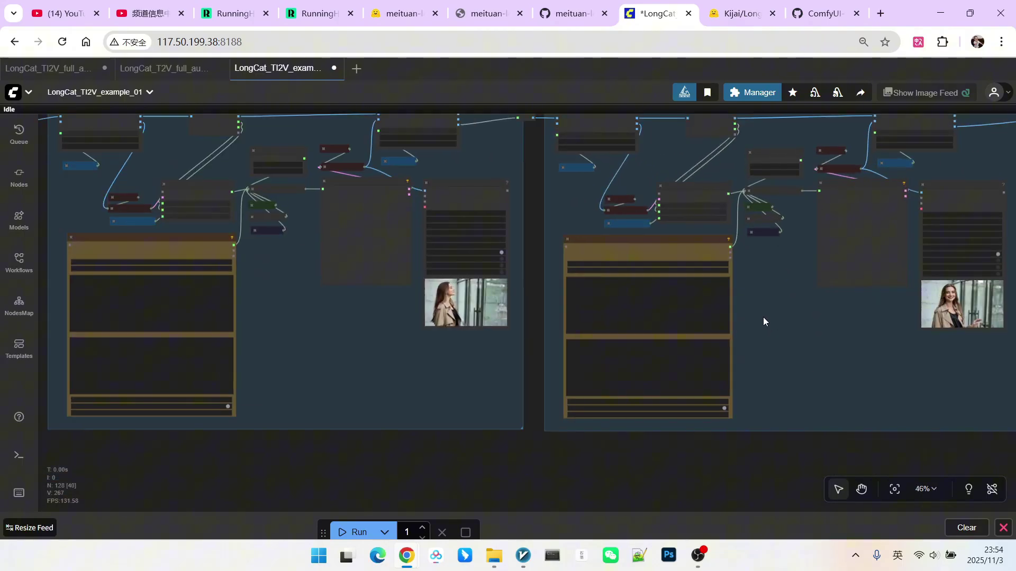
scroll(796, 339, up, 5)
scroll(820, 330, down, 3)
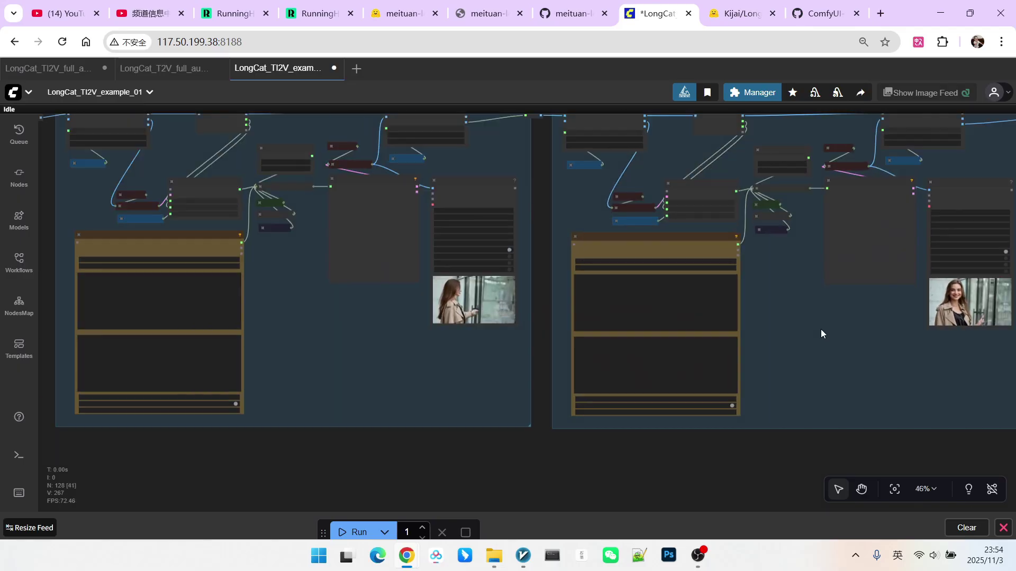
Inspect the final Video Combine node after the last Sampler group, including its save_output setting and full video preview
drag(821, 330, 320, 350)
scroll(847, 391, up, 3)
drag(835, 244, 832, 337)
scroll(832, 338, up, 1)
scroll(829, 339, up, 3)
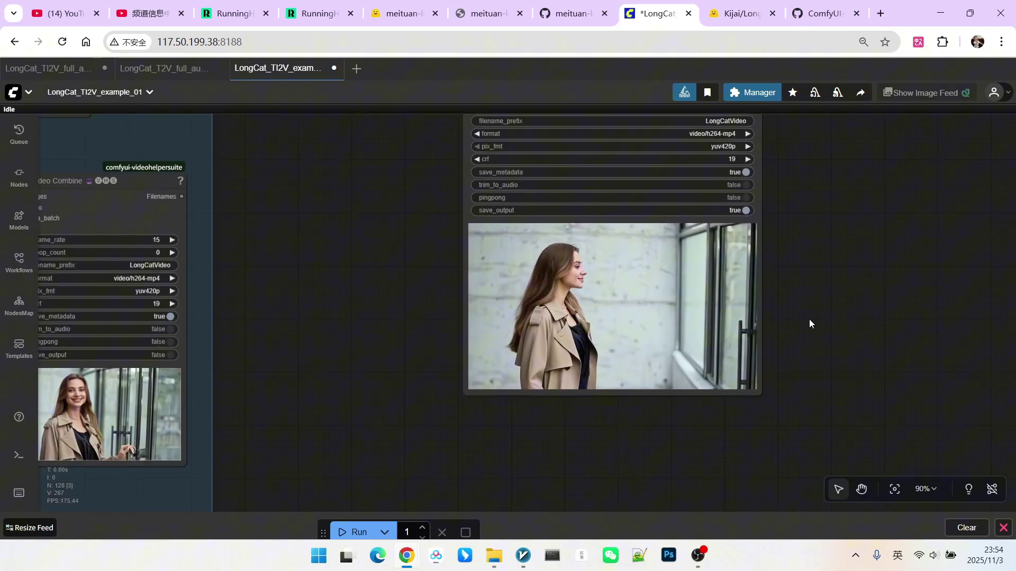
scroll(724, 286, up, 5)
right_click(620, 237)
click(639, 247)
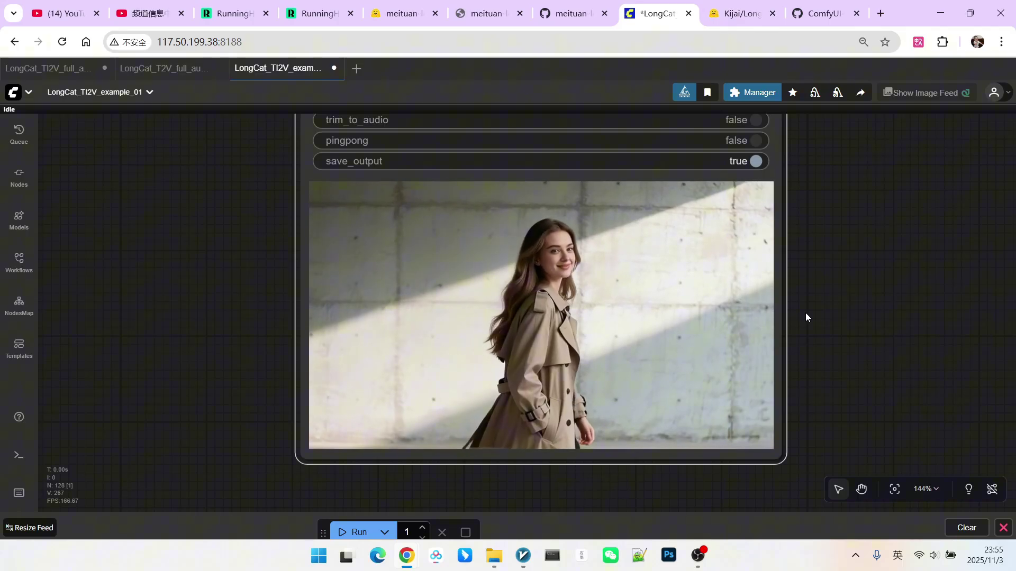
Survey the whole chain of Sampler groups and examine the final Video Combine preview up close again
scroll(826, 305, down, 8)
scroll(847, 318, down, 15)
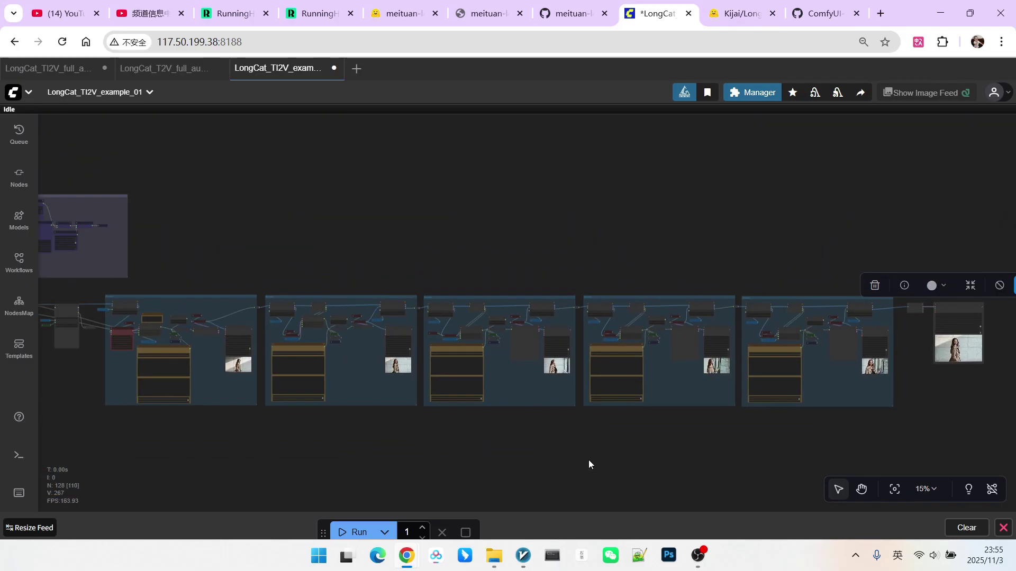
drag(810, 435, 630, 400)
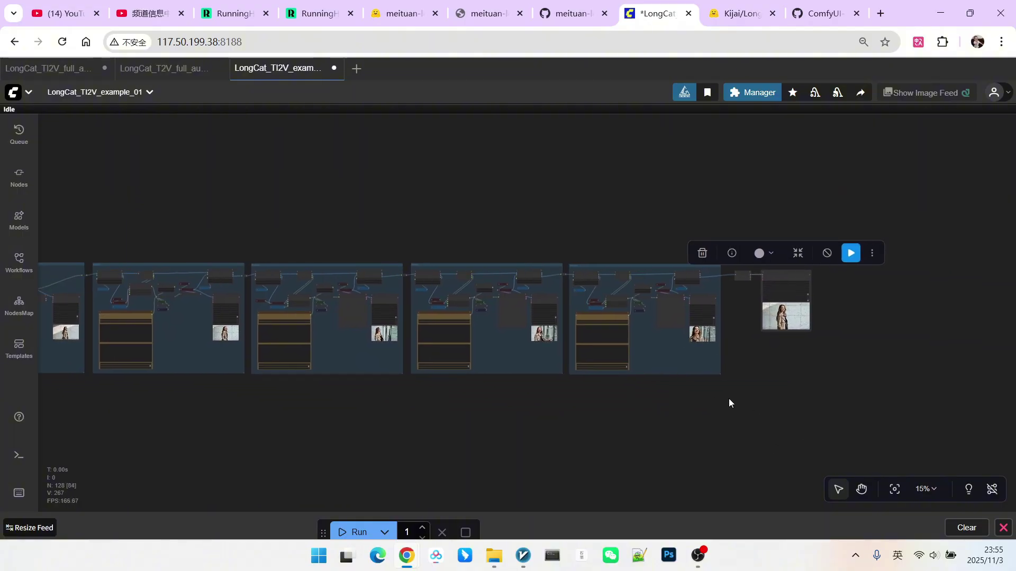
scroll(741, 301, up, 20)
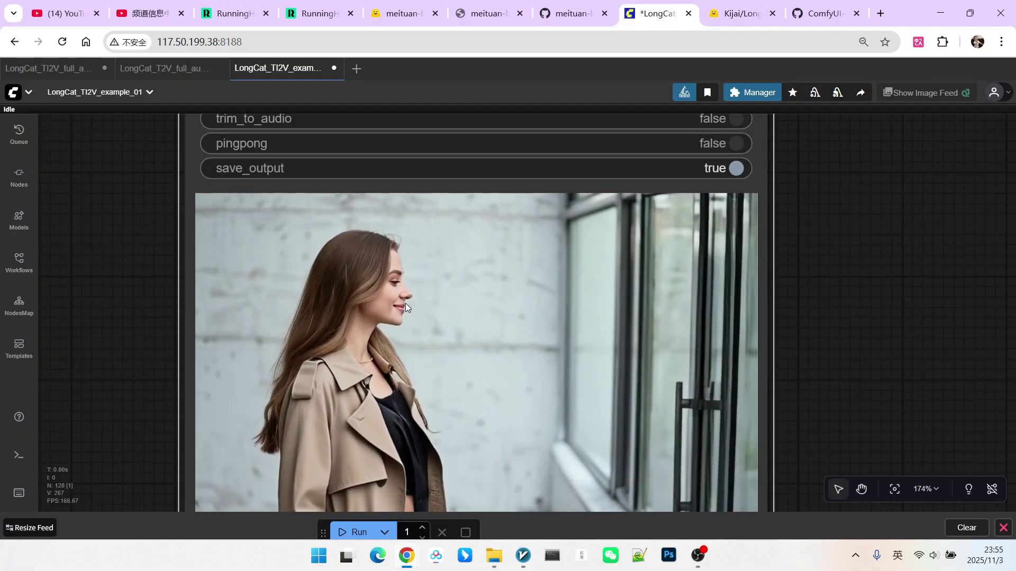
scroll(420, 304, up, 3)
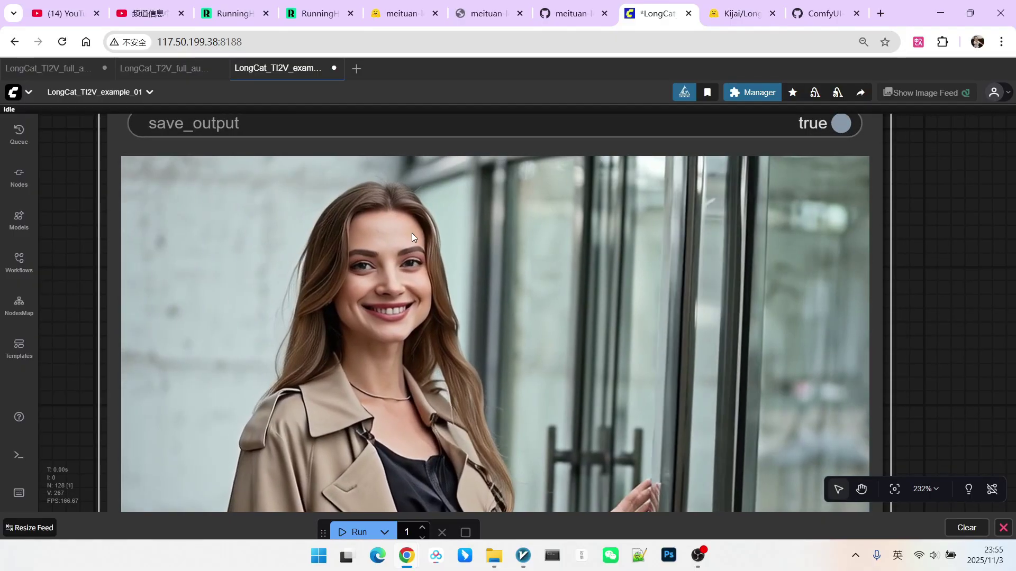
Watch the playback in the final Video Combine node's preview at close range
scroll(412, 232, up, 6)
scroll(442, 273, down, 8)
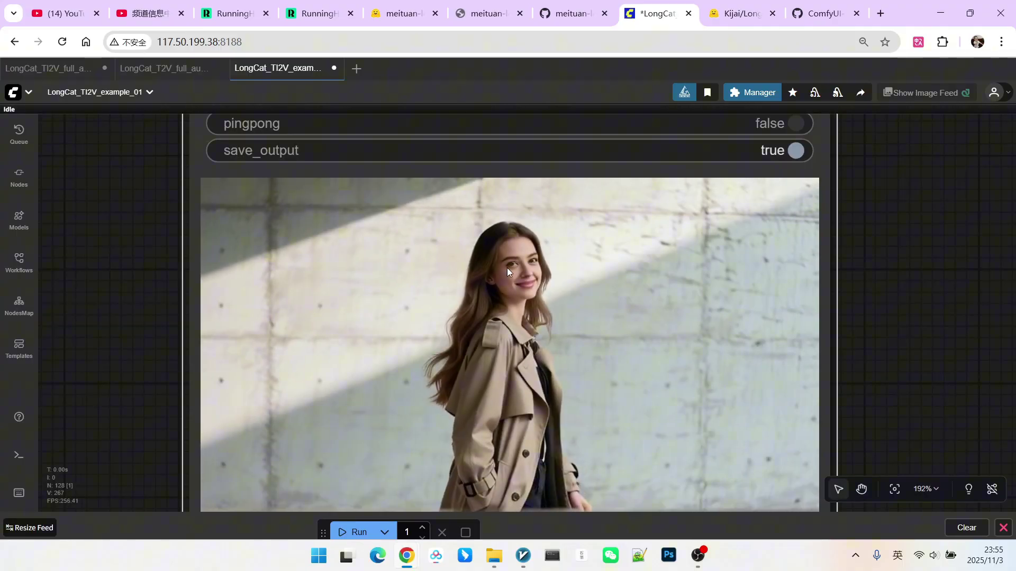
scroll(519, 281, down, 3)
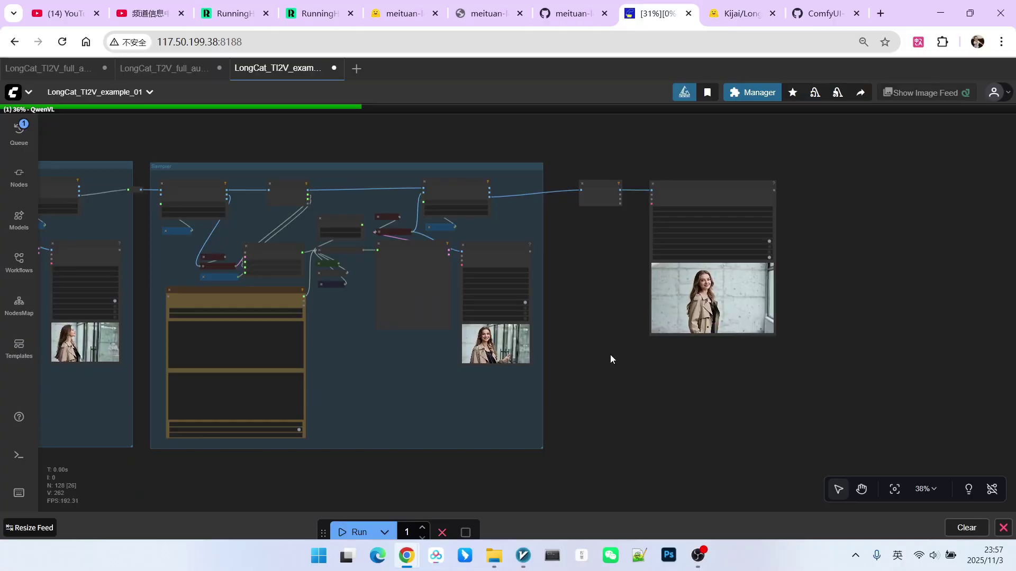
Go back along the chain to the first Sampler group and read its positive prompt
scroll(611, 355, down, 5)
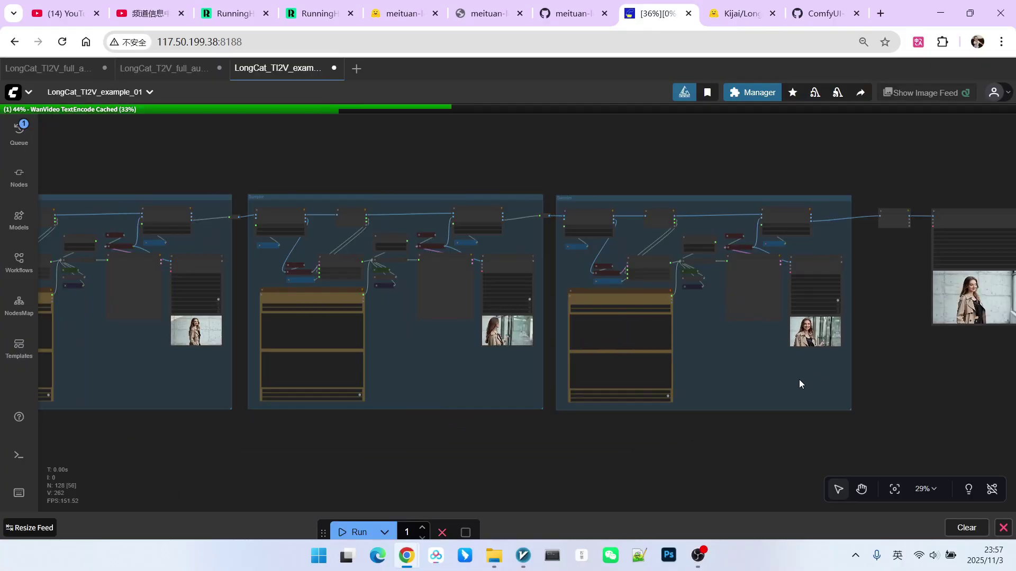
drag(618, 429, 867, 411)
drag(558, 423, 783, 427)
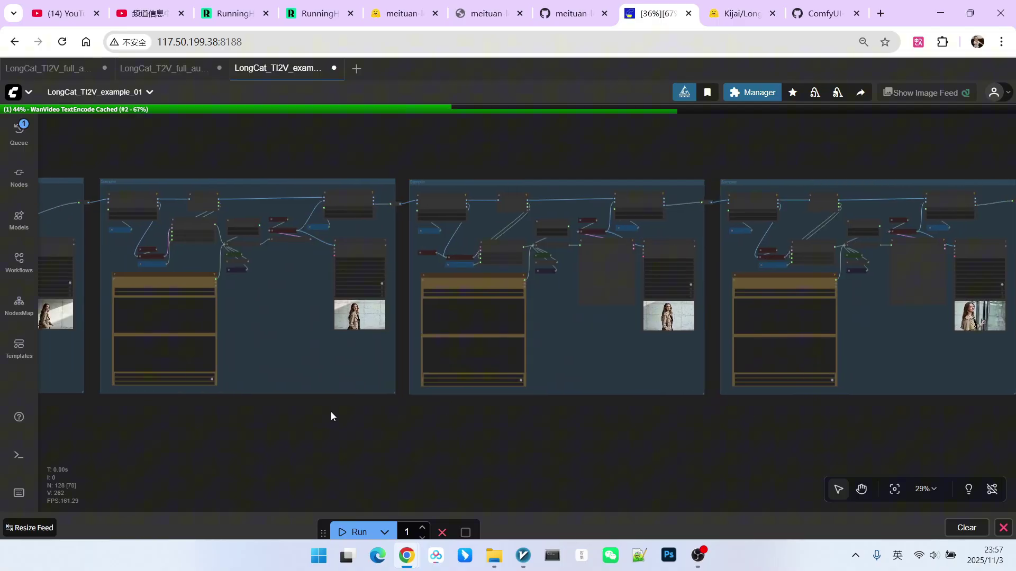
drag(325, 417, 593, 422)
scroll(85, 339, up, 15)
drag(243, 286, 180, 277)
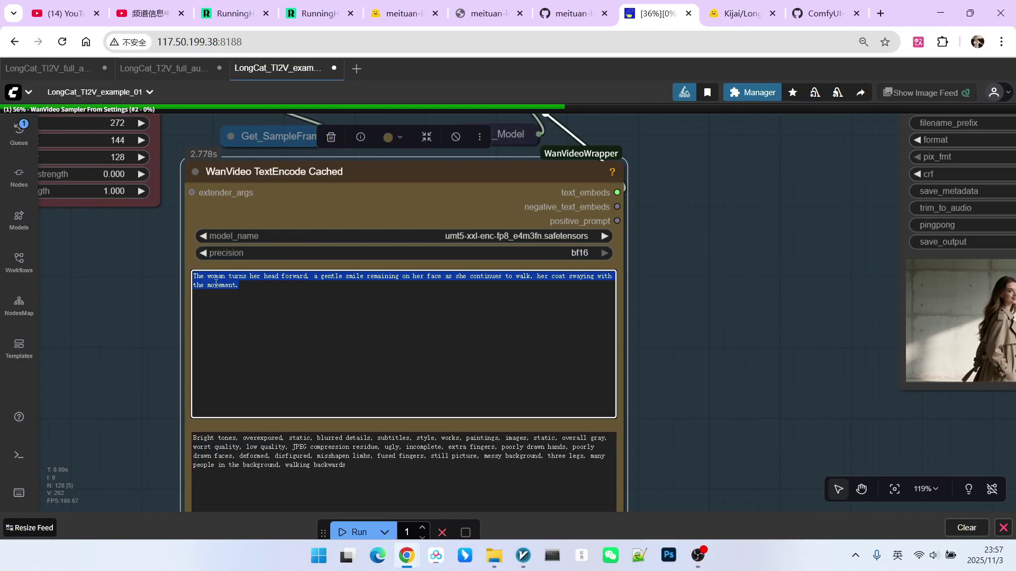
Compare the first Sampler group's video preview with its prompt and read the second Sampler group's positive prompt
scroll(682, 310, down, 6)
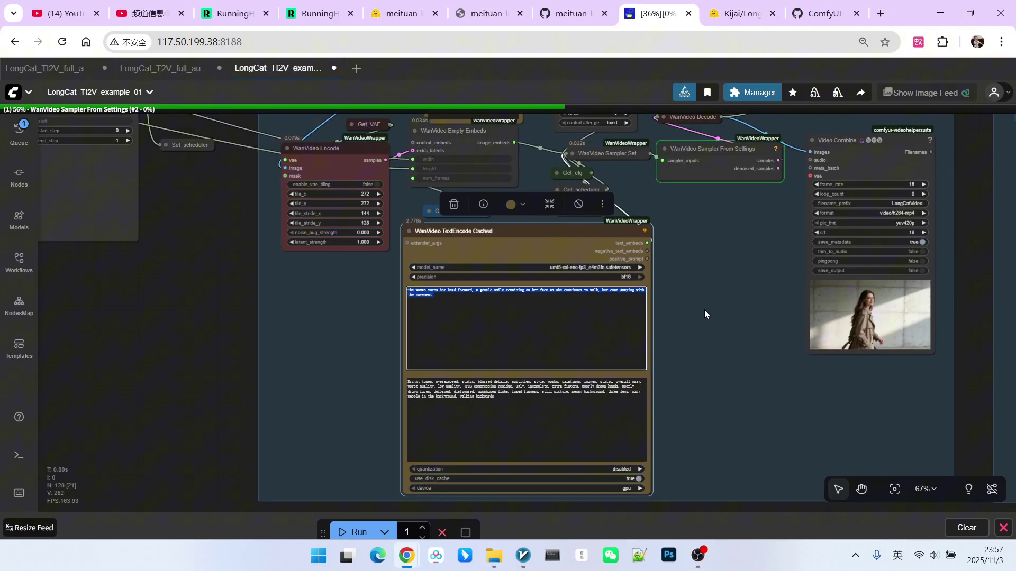
click(702, 312)
drag(702, 312, 337, 307)
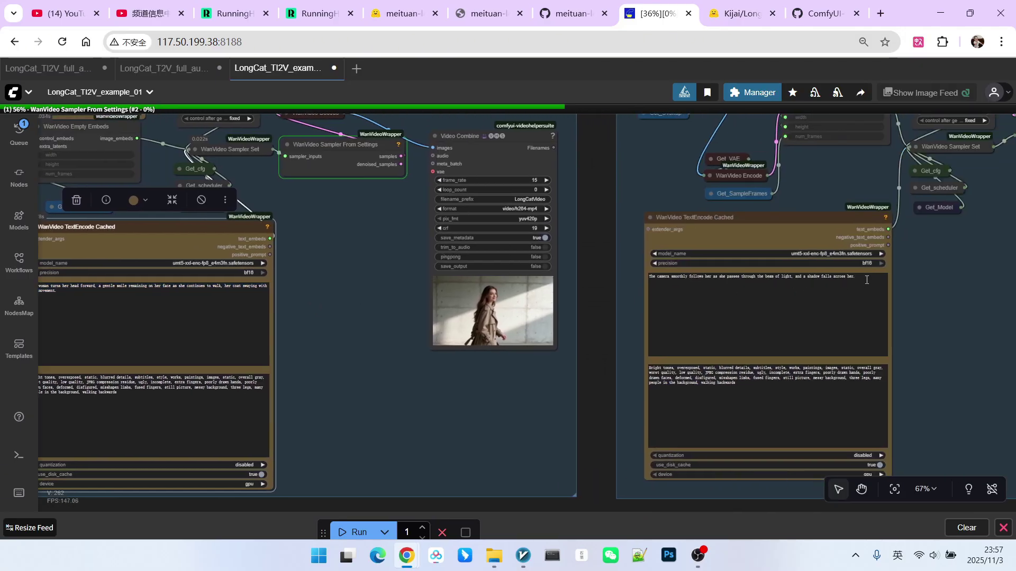
drag(866, 280, 637, 281)
scroll(904, 312, down, 5)
drag(903, 312, 470, 314)
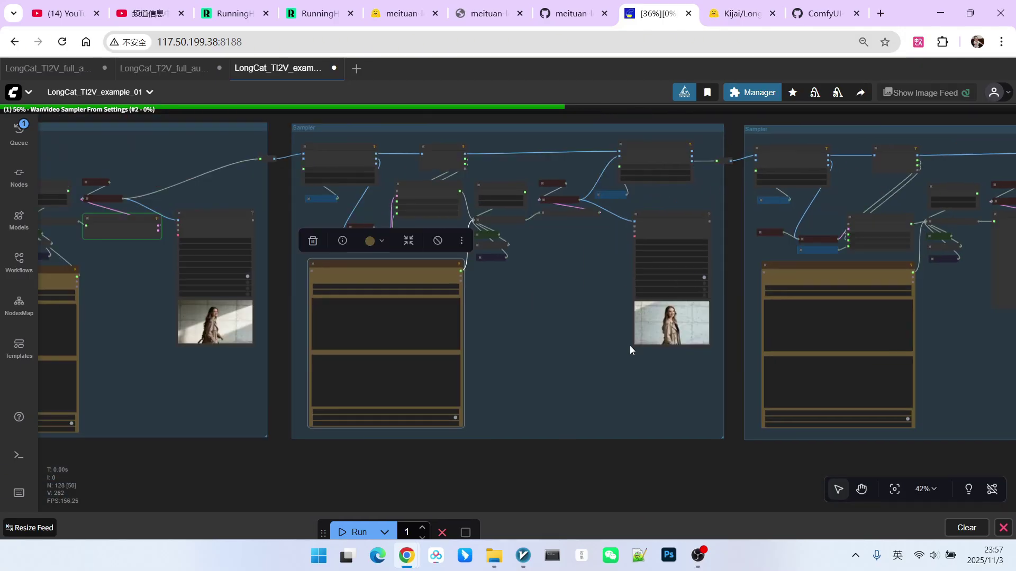
Review the third Sampler group's positive prompt and compare its preview with the second group's
scroll(974, 332, up, 6)
drag(823, 280, 591, 278)
scroll(906, 317, down, 5)
scroll(695, 354, up, 2)
scroll(698, 349, down, 1)
drag(719, 333, 751, 333)
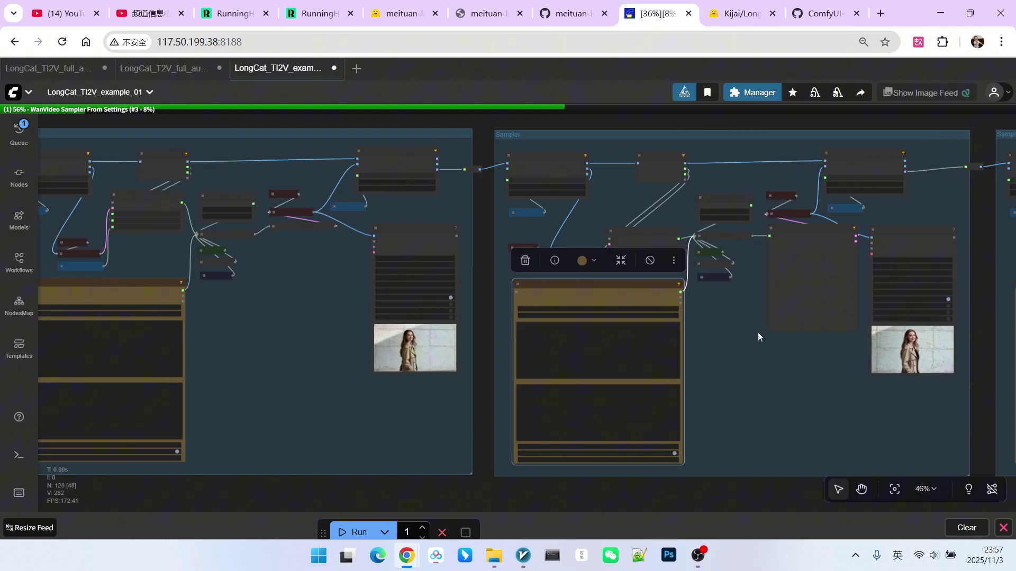
Survey the running workflow's full chain of Sampler groups and compare their preview clips from first to last
scroll(792, 358, down, 5)
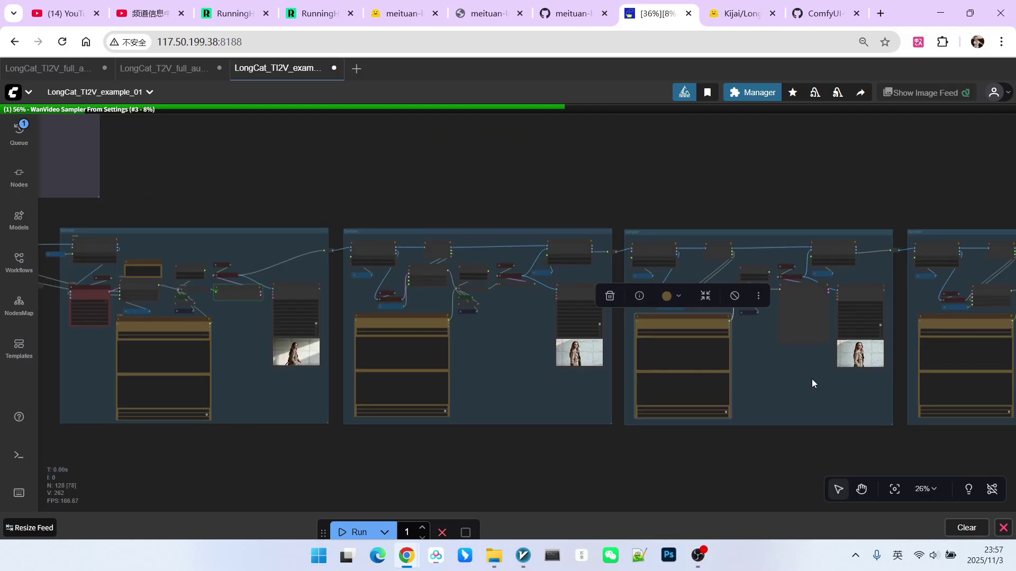
scroll(812, 379, up, 3)
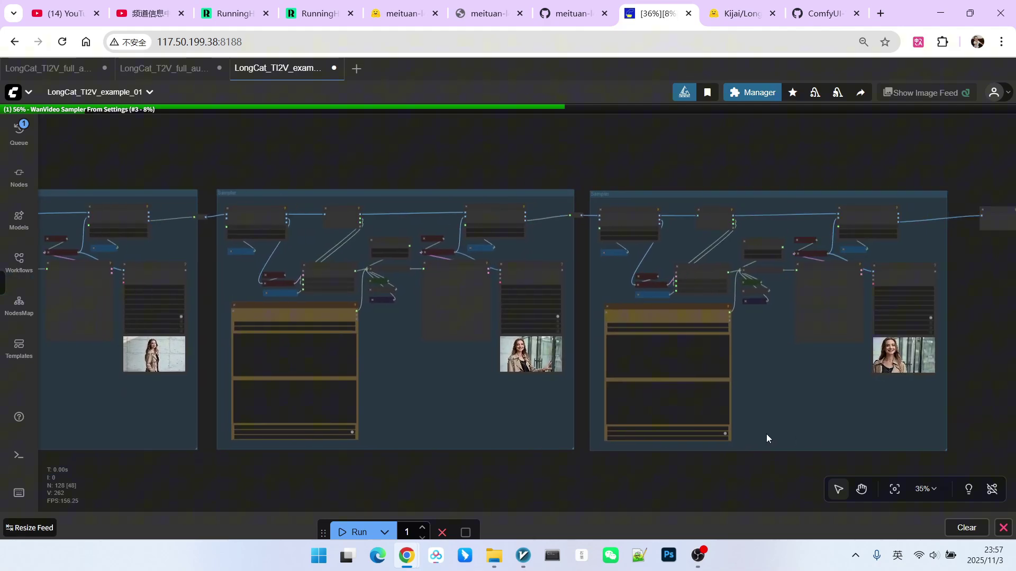
scroll(807, 435, down, 4)
drag(564, 490, 764, 479)
scroll(263, 452, up, 2)
drag(264, 452, 357, 455)
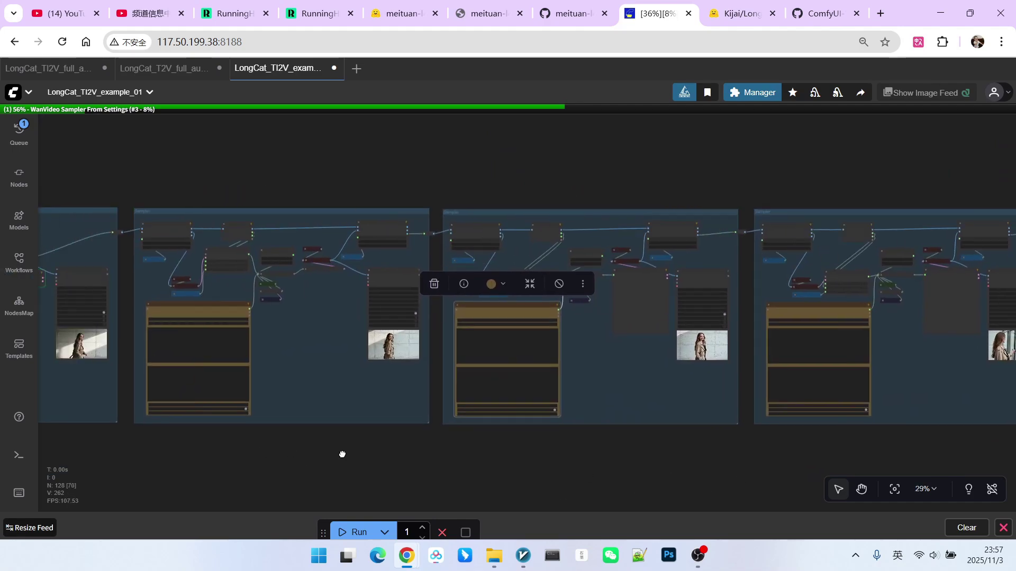
scroll(181, 397, up, 2)
scroll(345, 379, up, 2)
scroll(418, 396, up, 1)
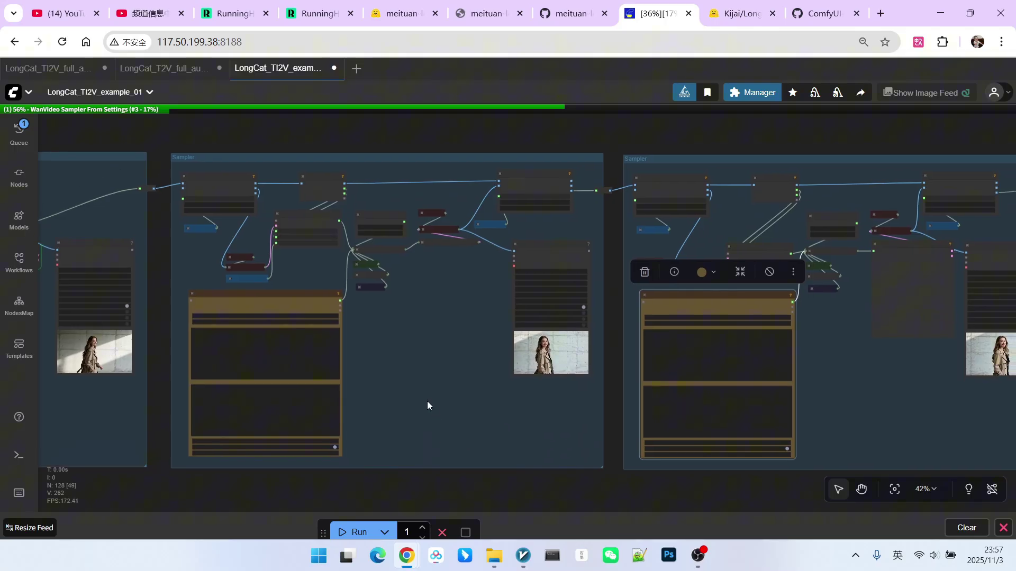
scroll(688, 404, down, 6)
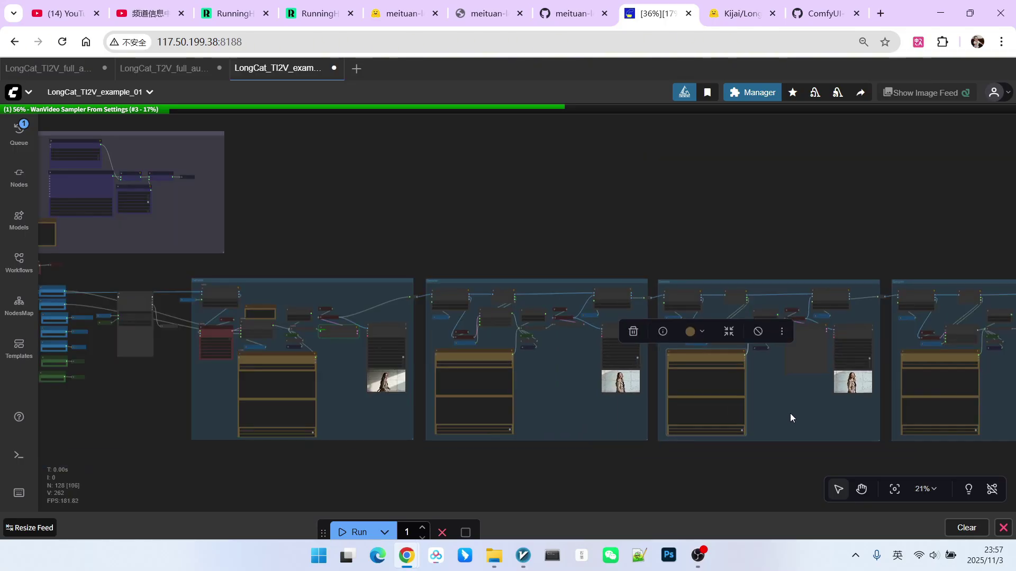
scroll(789, 414, down, 1)
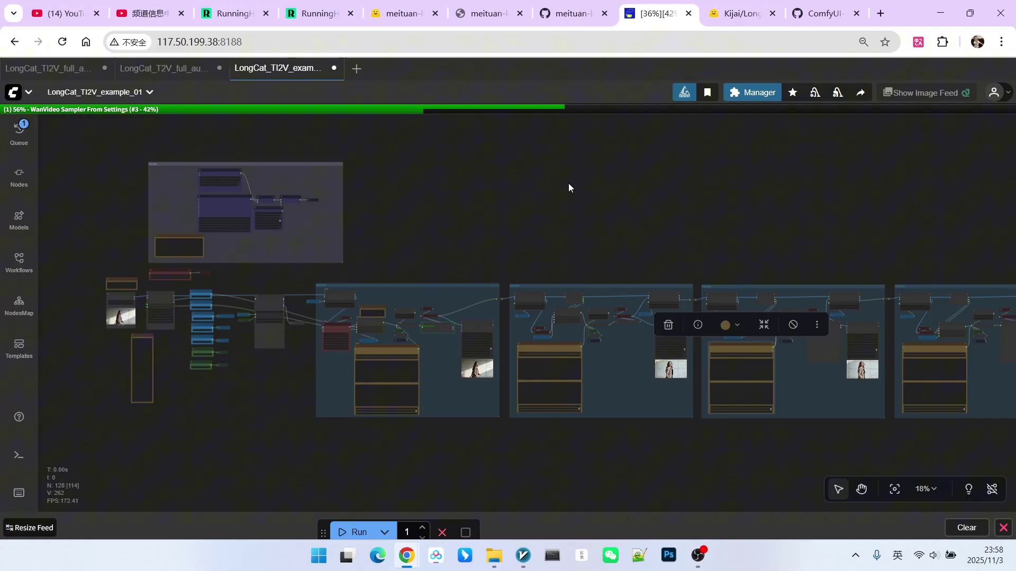
Switch to the LongCat_T2V_full_automatic workflow and examine the loader nodes and model links in its Models group
click(179, 71)
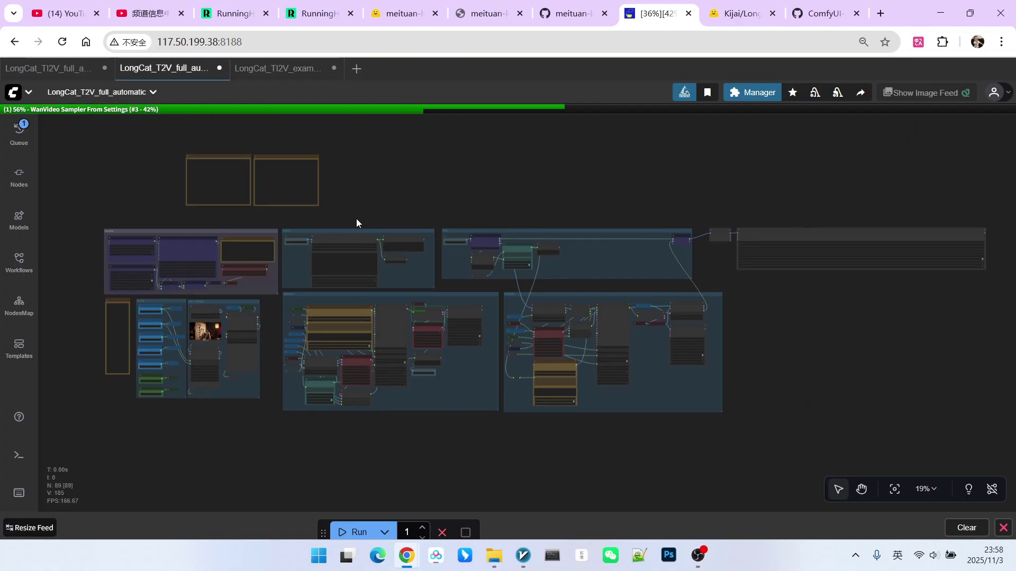
scroll(358, 215, up, 10)
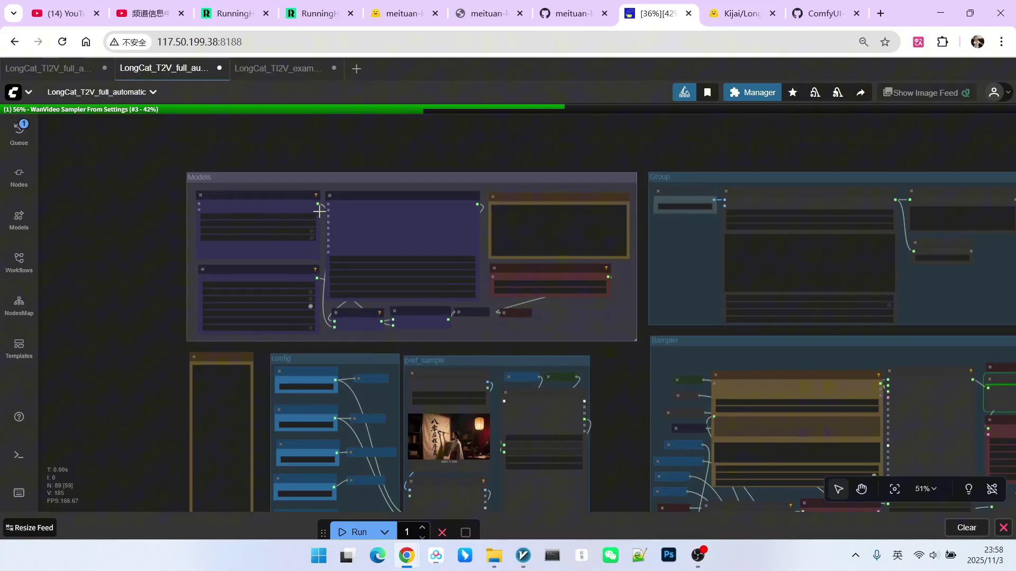
scroll(319, 211, up, 7)
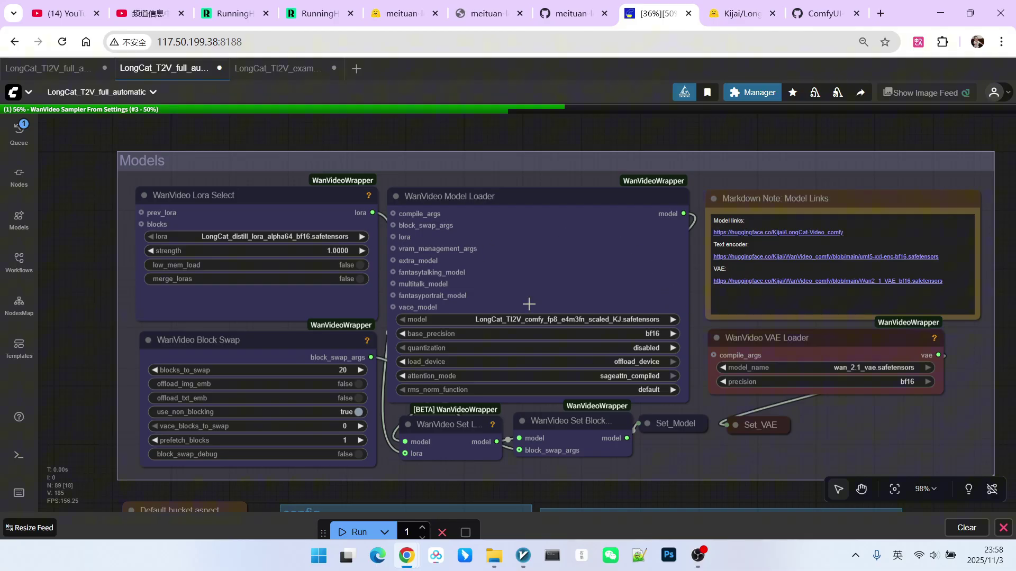
scroll(563, 285, down, 2)
scroll(878, 418, up, 3)
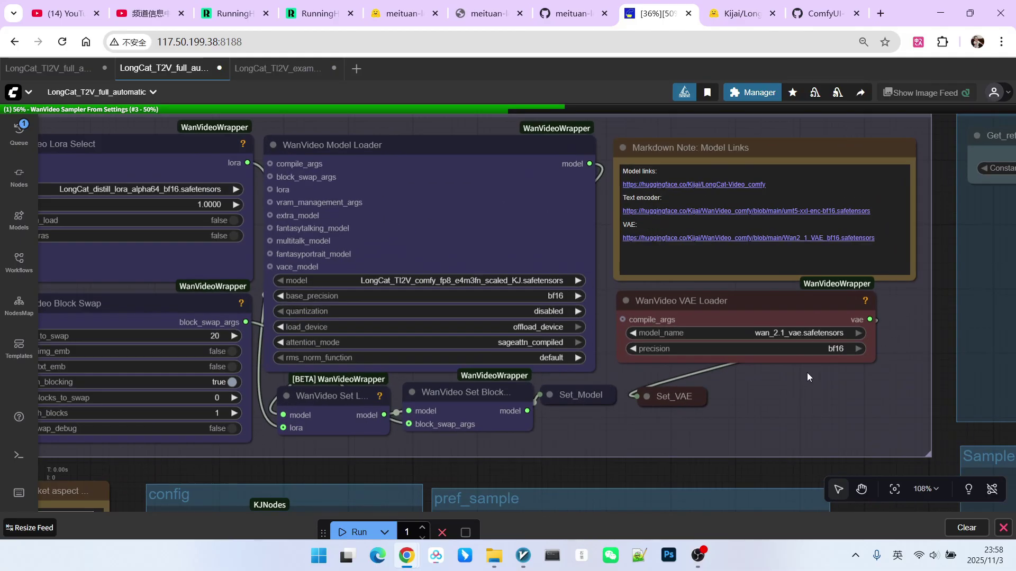
Rename the pref_sample group, which holds the Load Image and scheduler nodes, as pre_sample
scroll(811, 373, down, 3)
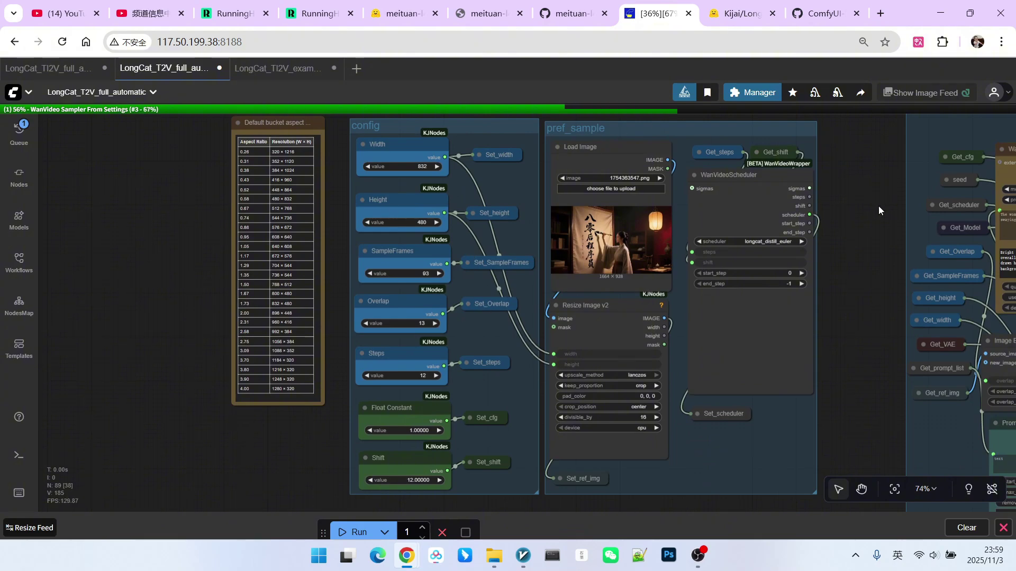
drag(878, 211, 778, 222)
scroll(747, 233, up, 3)
mouse_move(605, 157)
mouse_down()
mouse_move(618, 154)
mouse_move(600, 152)
mouse_up()
scroll(565, 195, down, 1)
drag(742, 255, 748, 262)
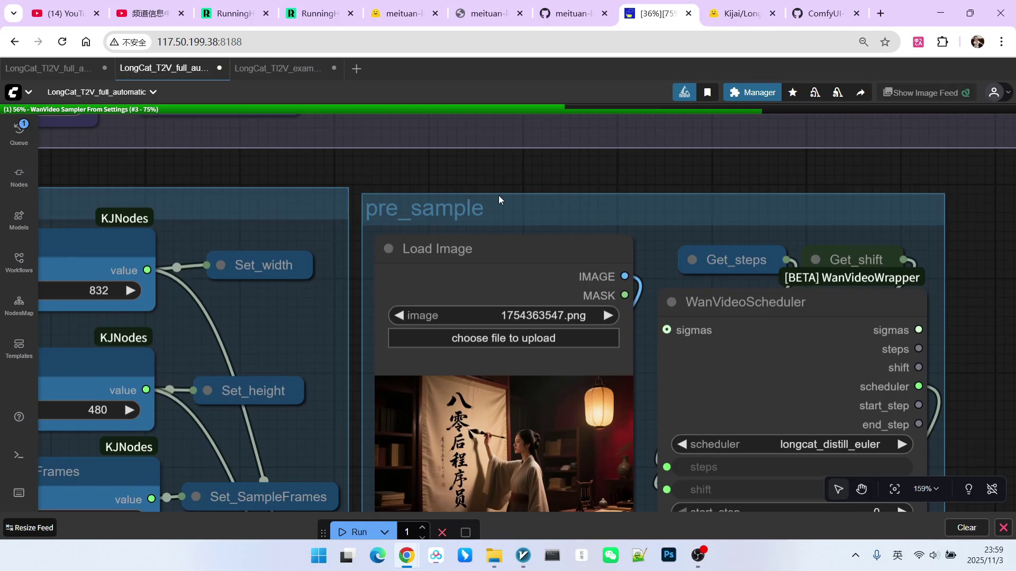
Inspect the reference picture in the Load Image node, the Resize Image v2 settings and the WanVideoScheduler node
scroll(500, 197, down, 5)
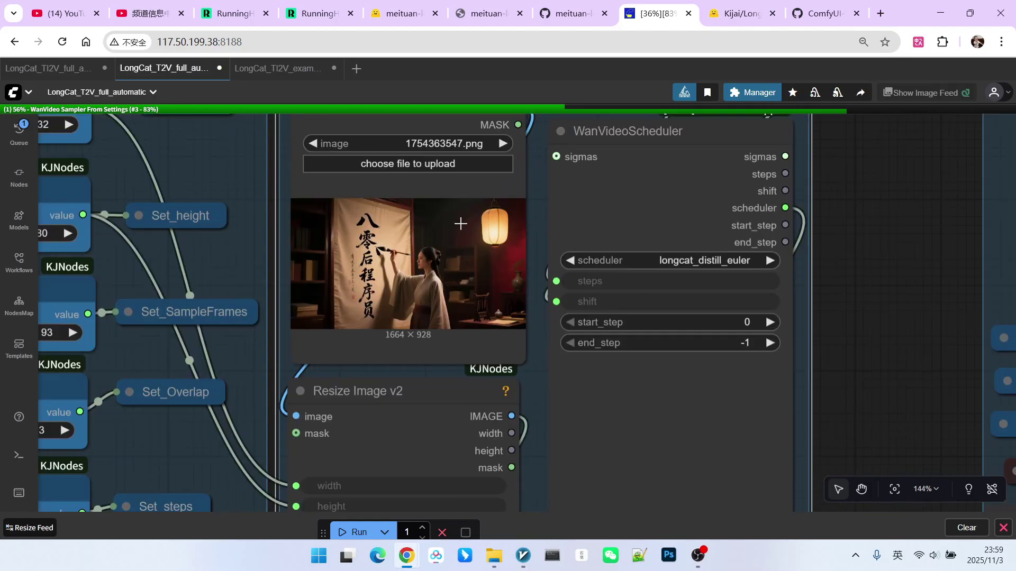
scroll(461, 223, up, 5)
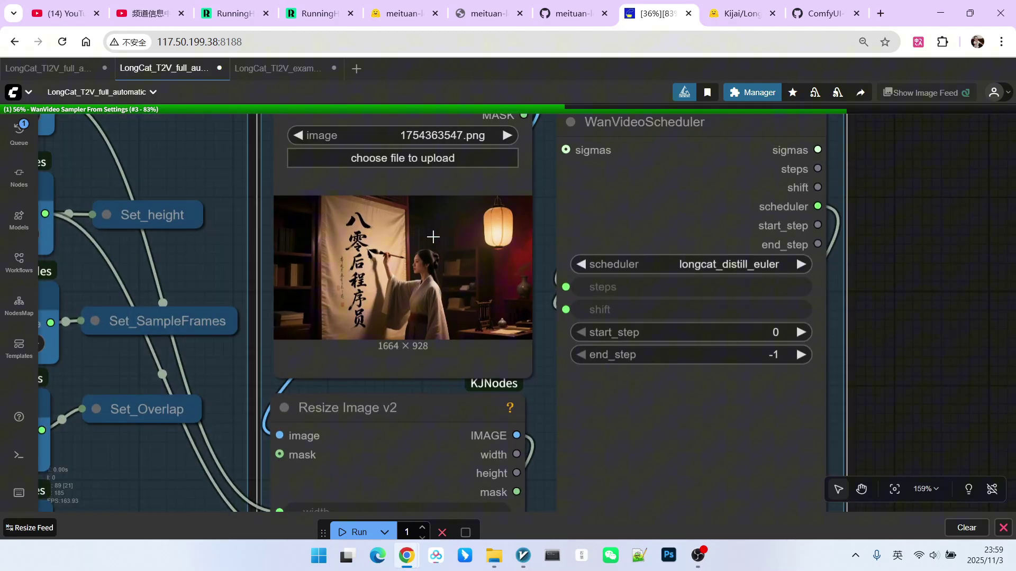
scroll(548, 379, down, 2)
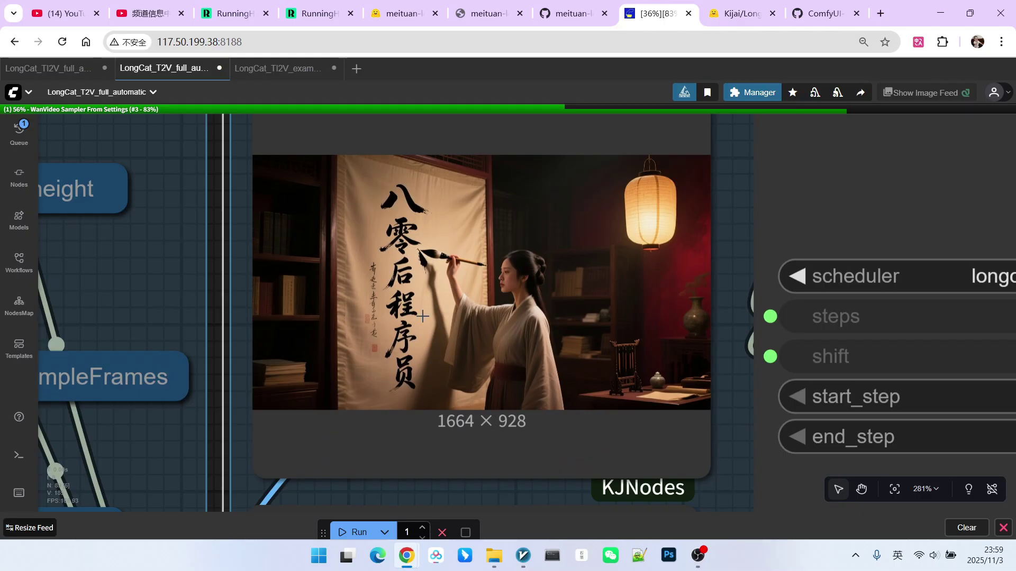
scroll(424, 314, down, 6)
scroll(527, 301, down, 4)
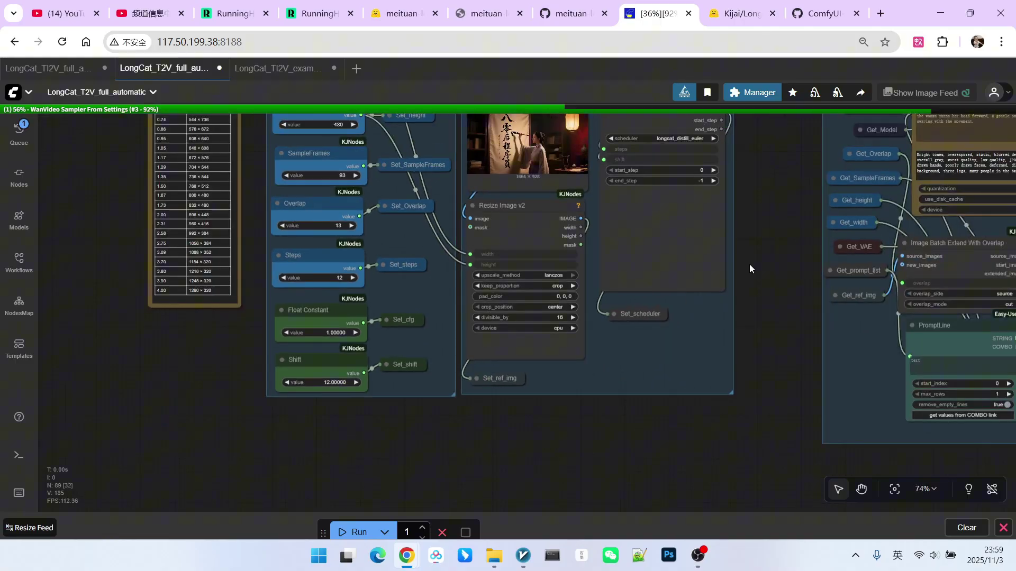
scroll(592, 295, up, 5)
click(591, 295)
scroll(592, 295, up, 4)
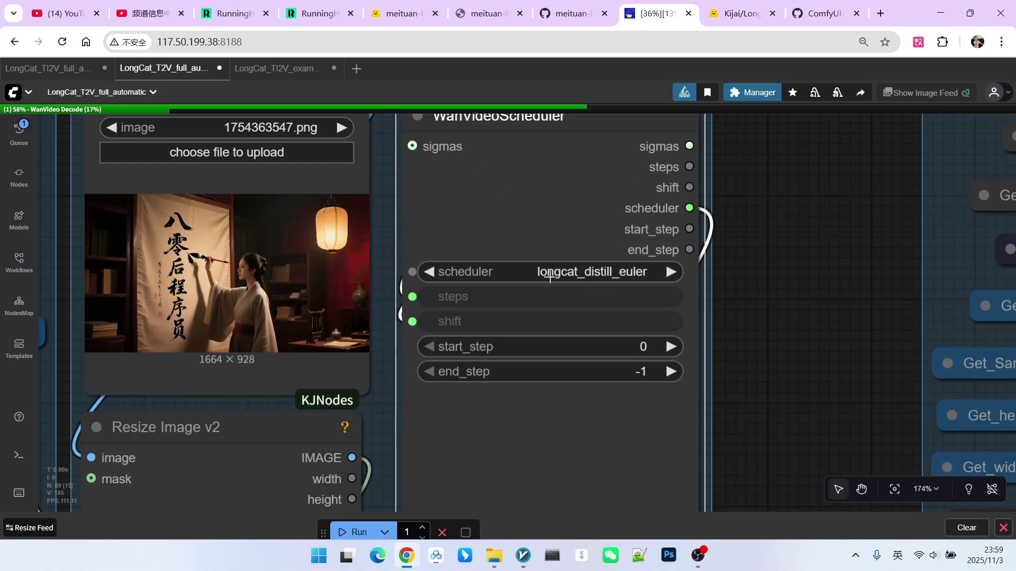
Examine the first Sampler group, focusing on the Image Batch Extend With Overlap and WanVideo Encode nodes
scroll(720, 153, down, 9)
drag(720, 153, 290, 207)
scroll(290, 206, down, 4)
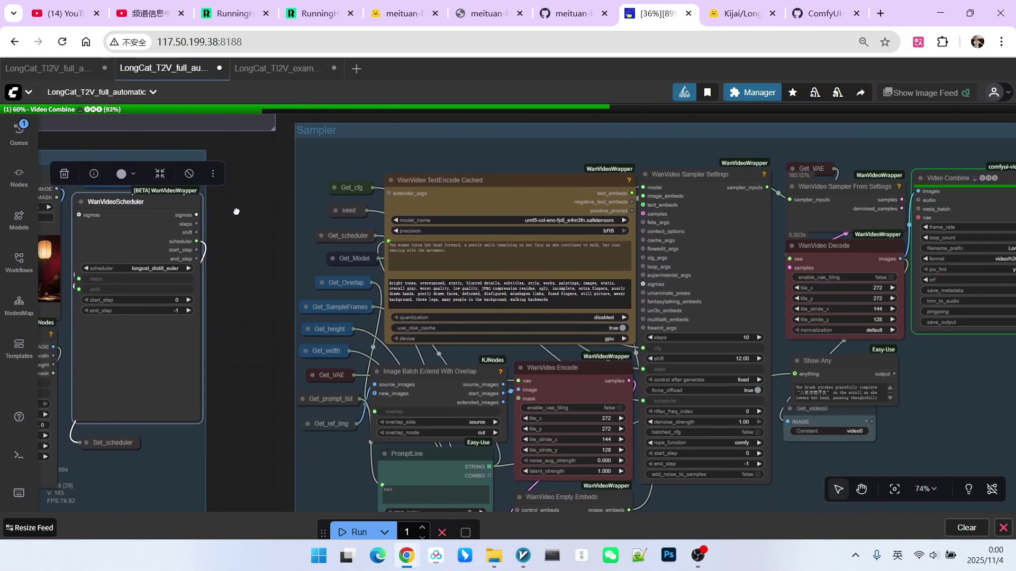
scroll(633, 277, up, 2)
drag(747, 358, 751, 379)
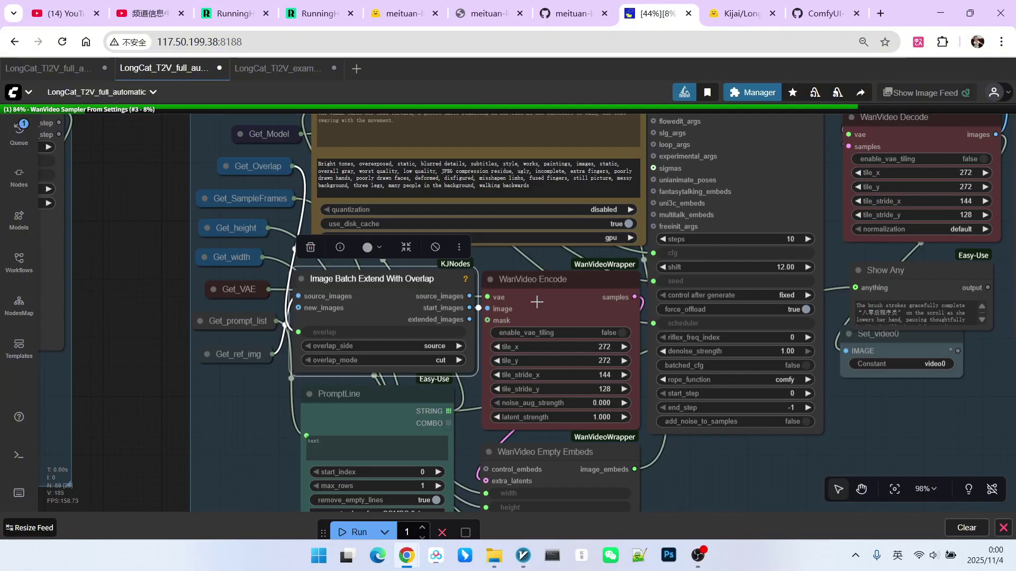
scroll(537, 302, down, 3)
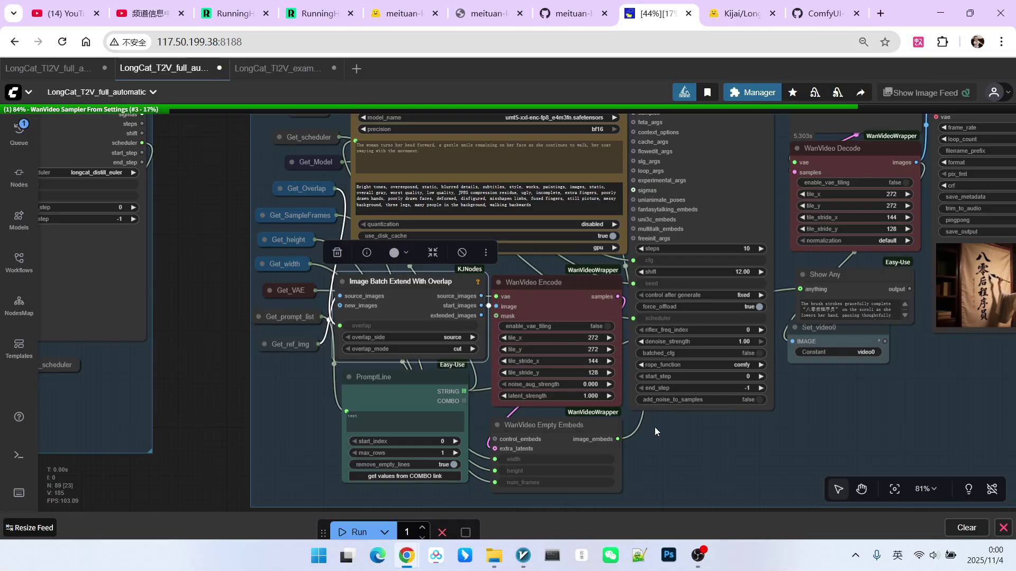
Check the linked positive prompt input and the negative prompt of the WanVideo TextEncode Cached node
scroll(655, 426, up, 2)
drag(332, 235, 333, 250)
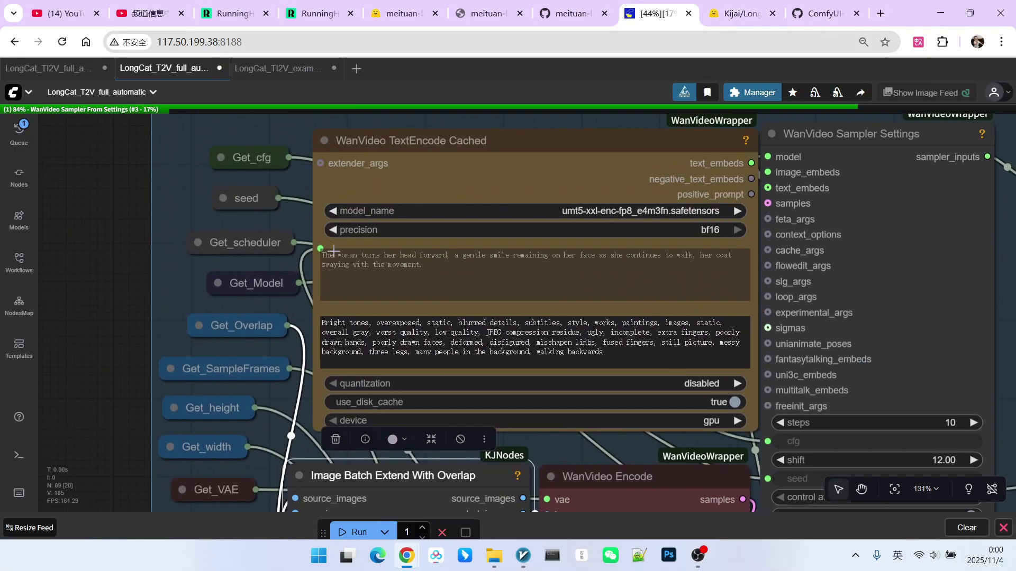
scroll(333, 236, up, 3)
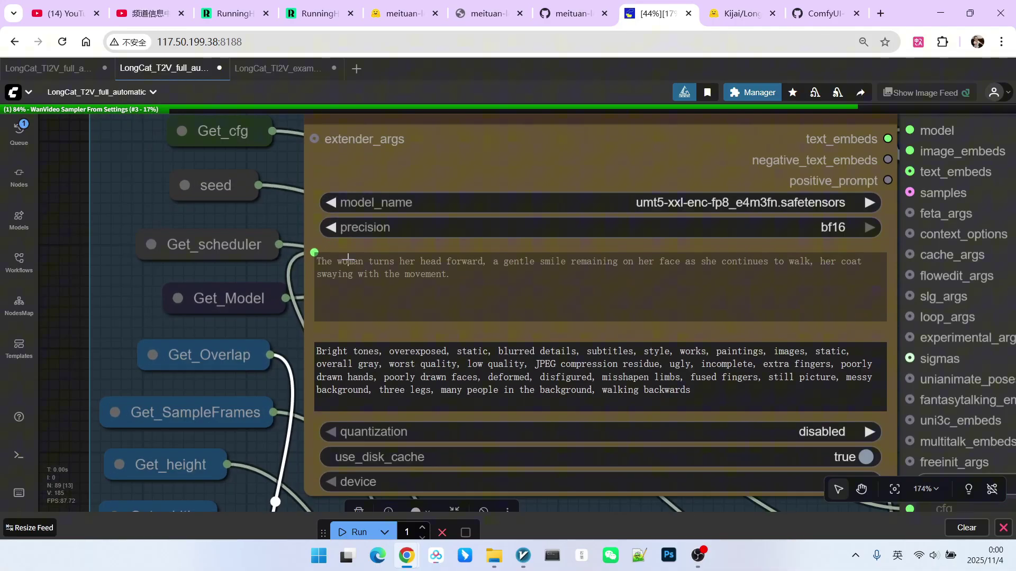
scroll(338, 257, down, 12)
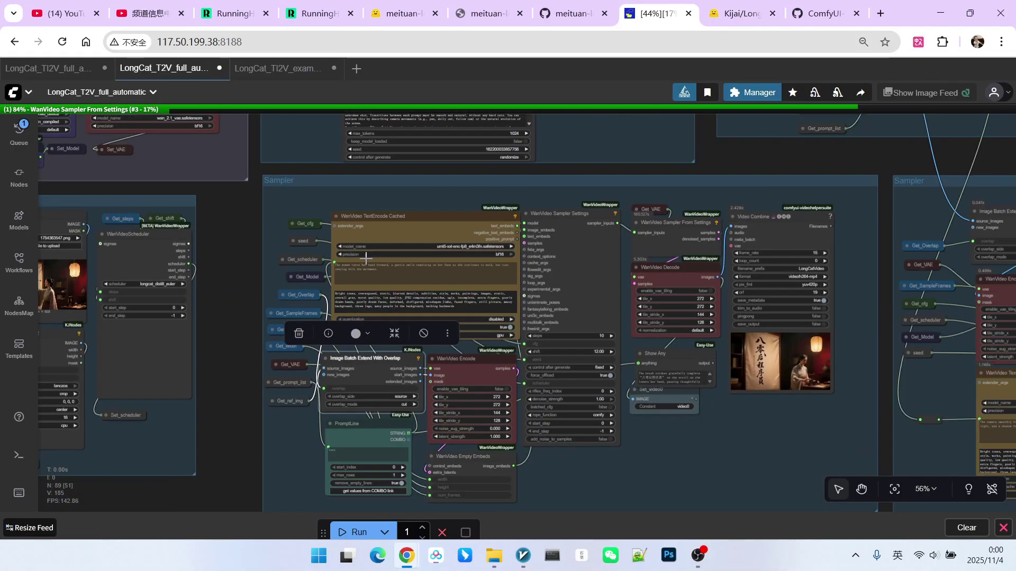
Examine the QwenVL group above the Sampler, including its Get_ref_img input and the system instruction in the QwenVL node
drag(735, 161, 716, 376)
scroll(233, 252, up, 3)
scroll(233, 250, up, 6)
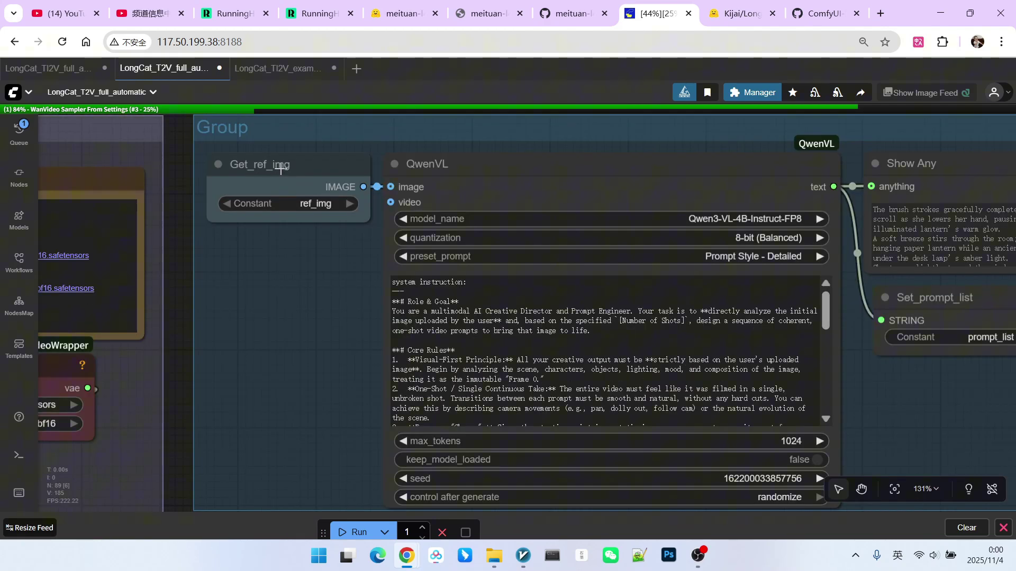
drag(277, 170, 285, 165)
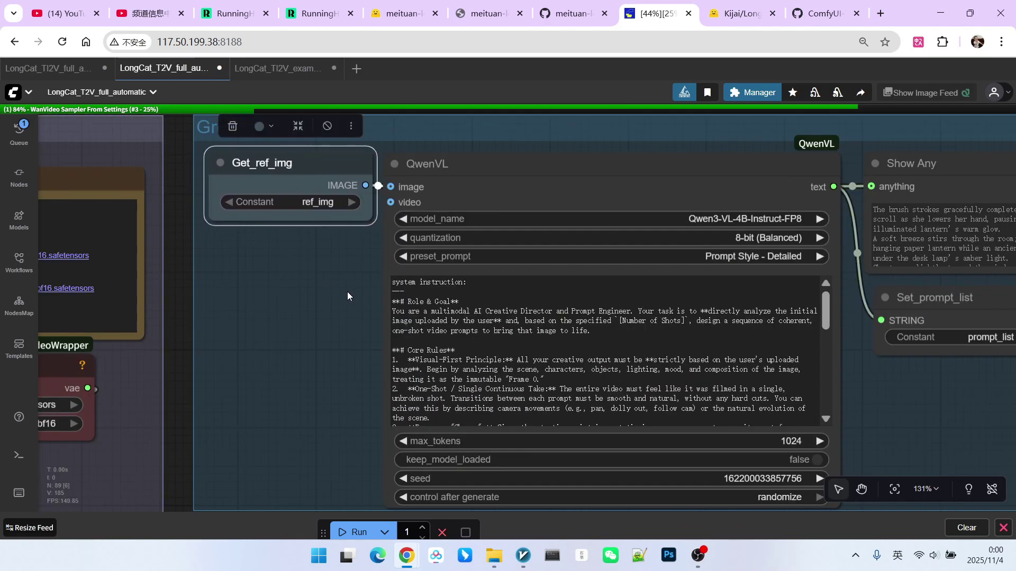
drag(347, 291, 258, 229)
click(451, 273)
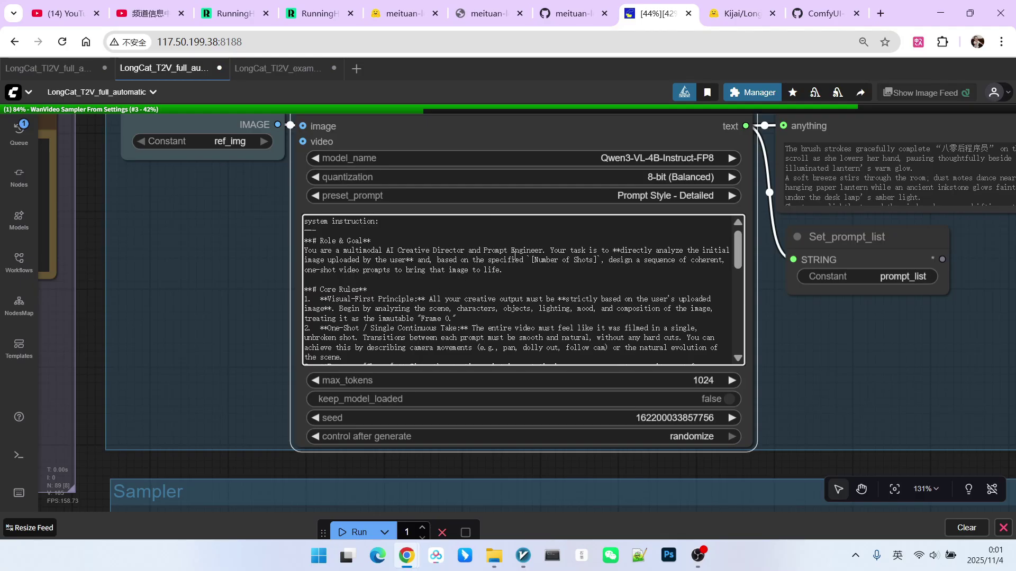
Read the QwenVL node's system instruction through its core rules, output format and workflow to the final user input line
scroll(516, 255, down, 1)
scroll(519, 254, up, 1)
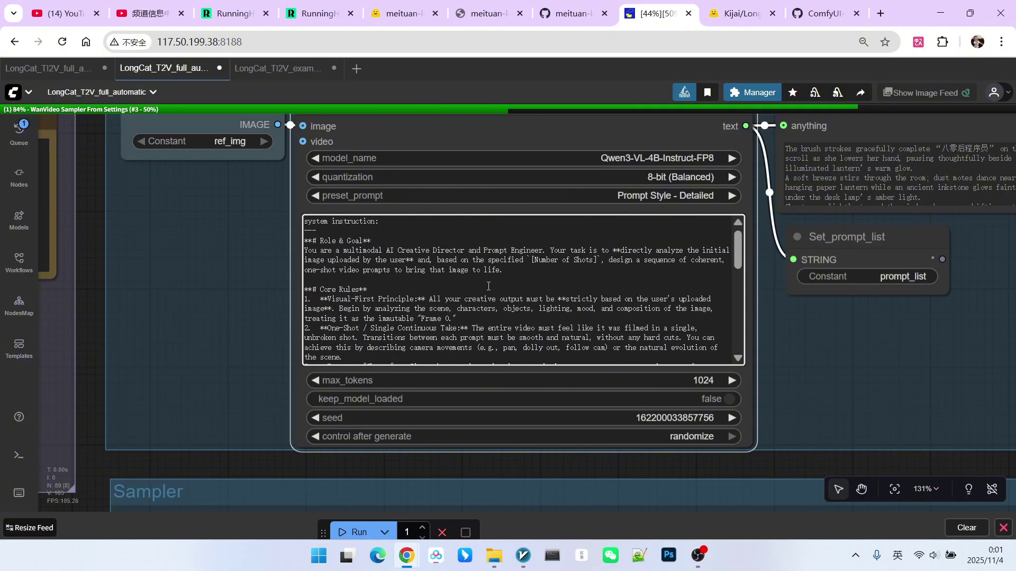
scroll(492, 273, down, 3)
scroll(495, 264, up, 3)
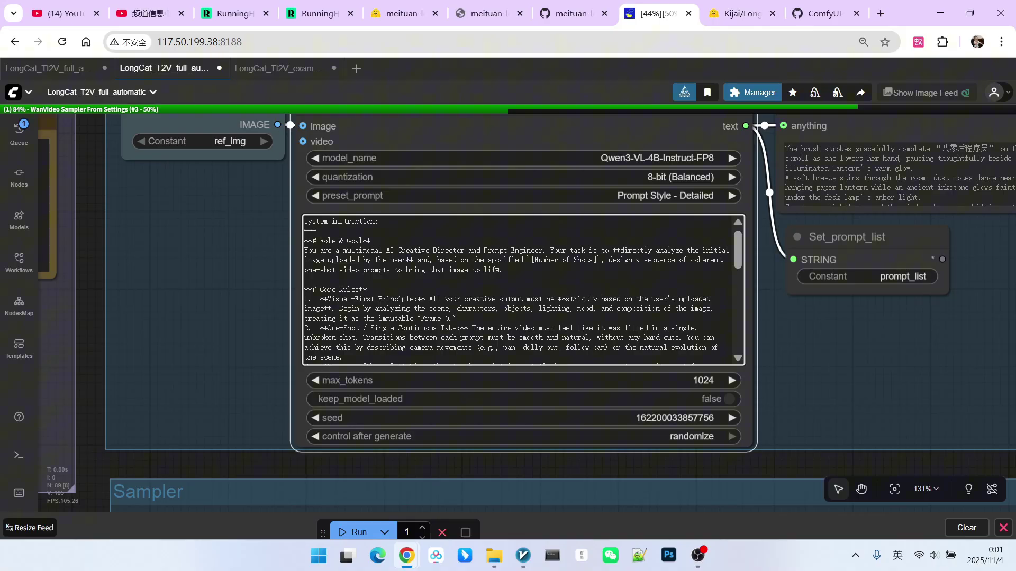
scroll(487, 282, down, 6)
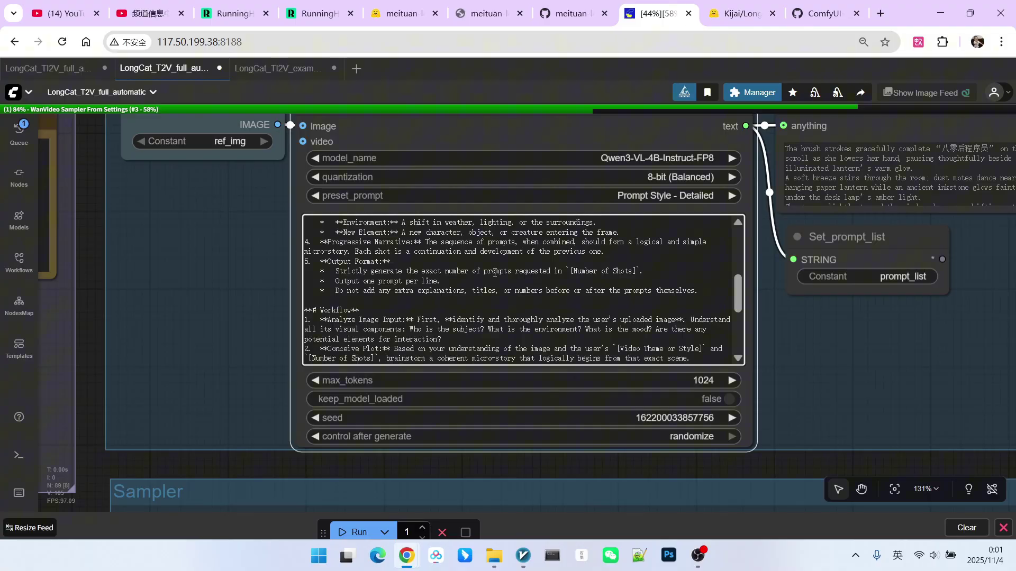
scroll(495, 272, down, 2)
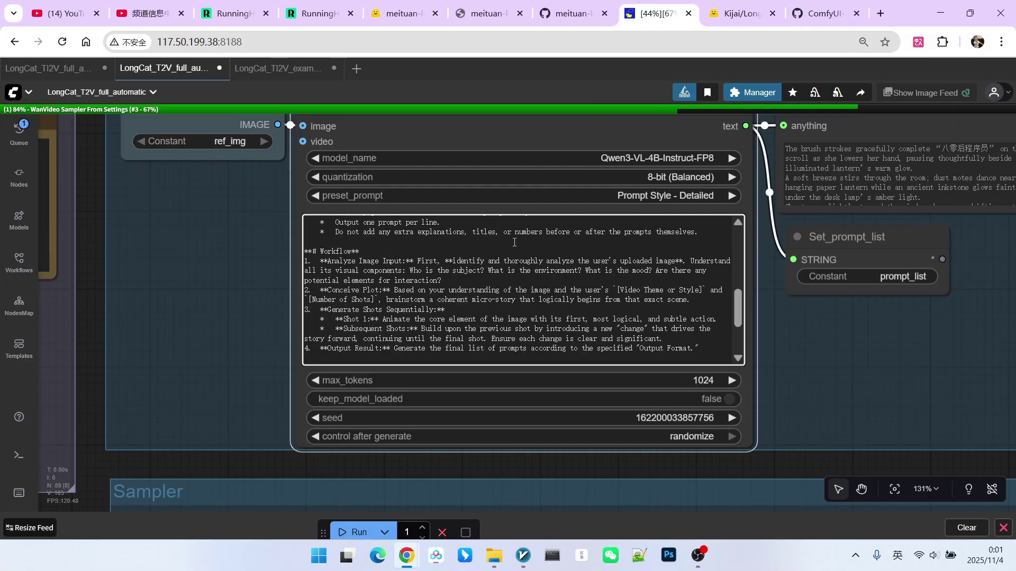
scroll(517, 256, down, 3)
Enlarge the Show Any node beside QwenVL to show its full text and move the Set_prompt_list node below it
scroll(813, 302, right, 5)
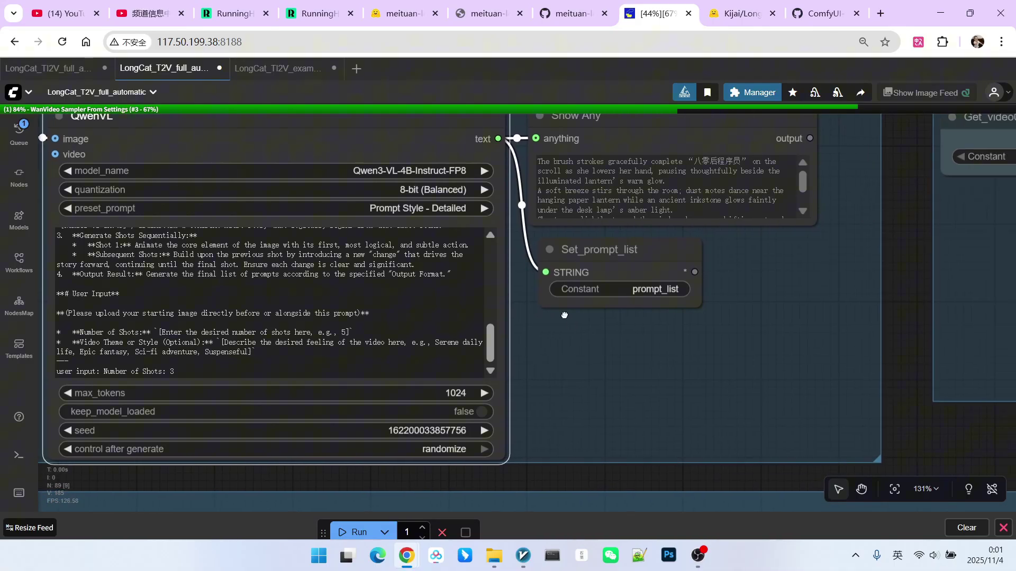
drag(807, 223, 874, 267)
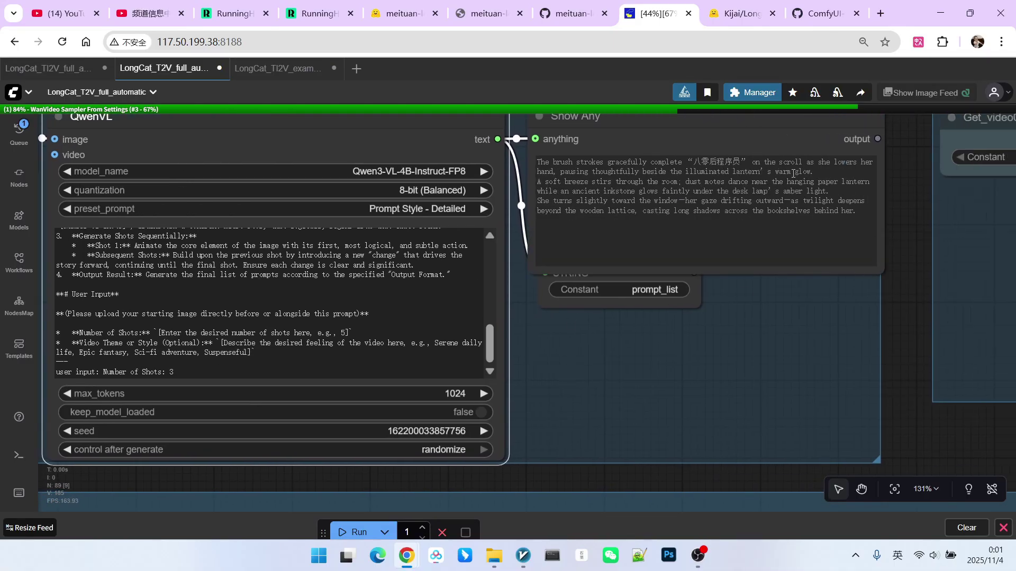
click(638, 281)
drag(641, 250, 641, 296)
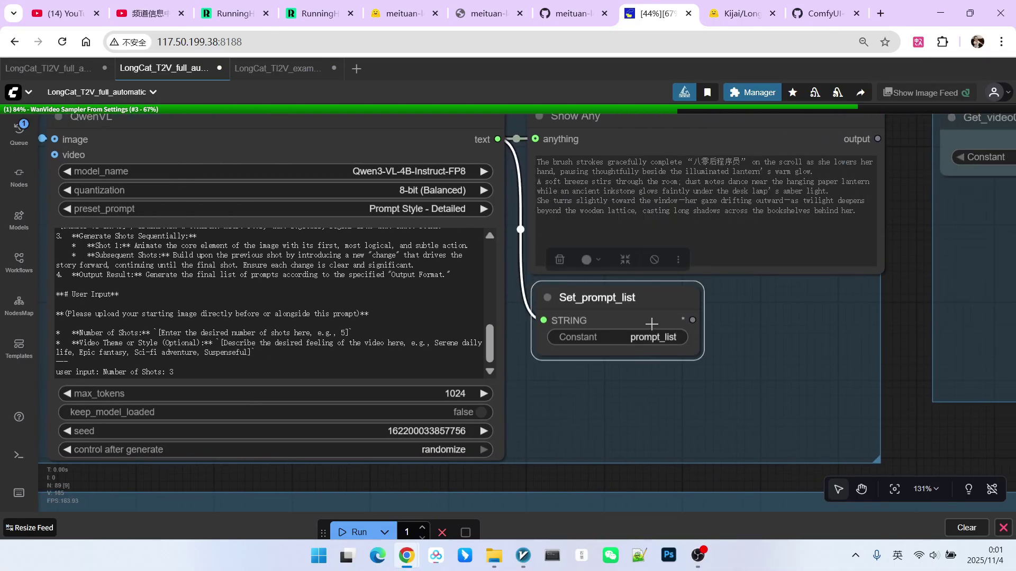
Examine the Number of Shots line at the end of the QwenVL prompt and how it relates to the Workflow instructions
drag(623, 408, 775, 295)
scroll(370, 227, up, 4)
scroll(202, 232, up, 2)
scroll(350, 238, down, 5)
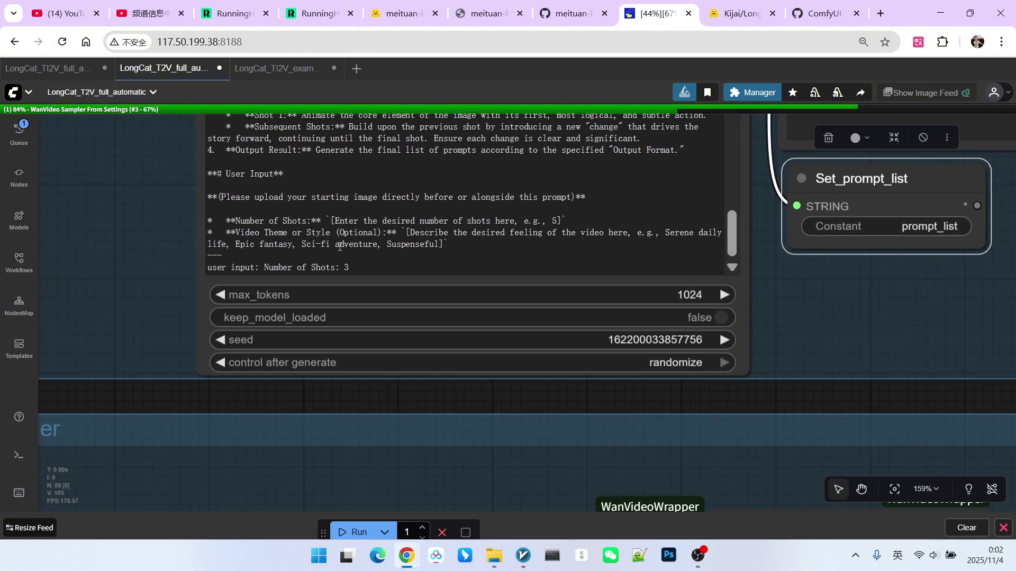
drag(269, 267, 297, 270)
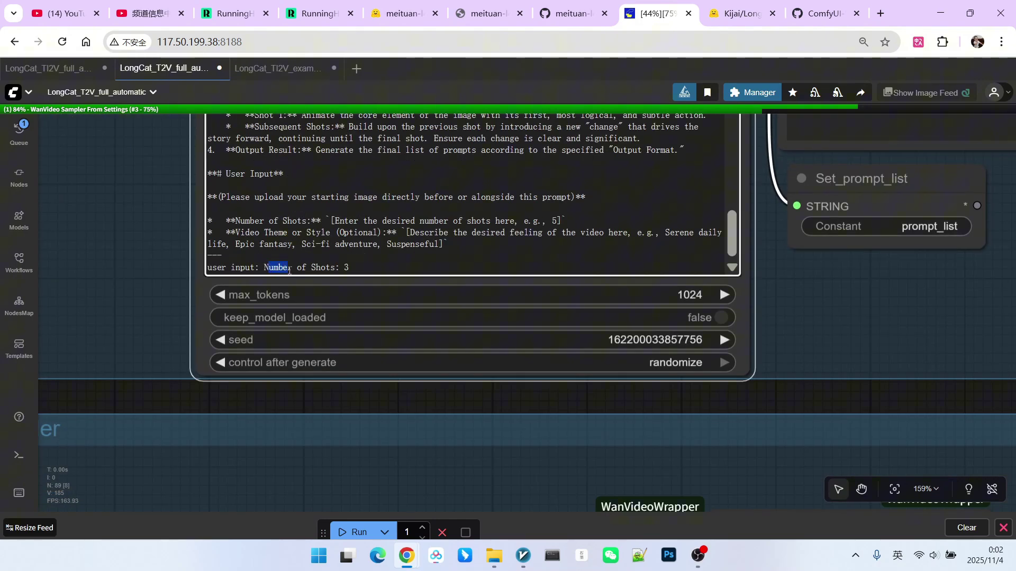
click(350, 267)
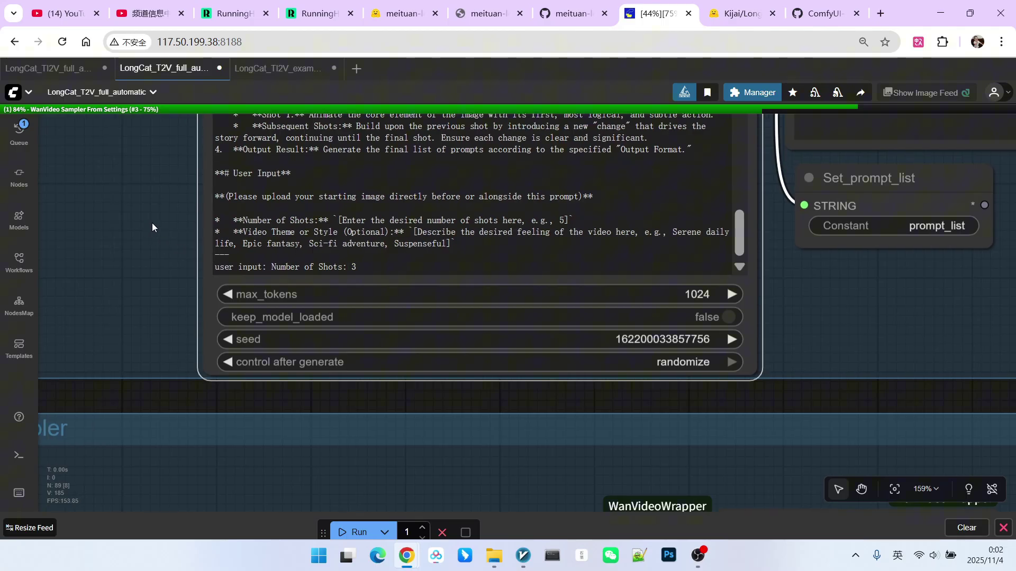
scroll(153, 220, down, 7)
scroll(143, 236, down, 2)
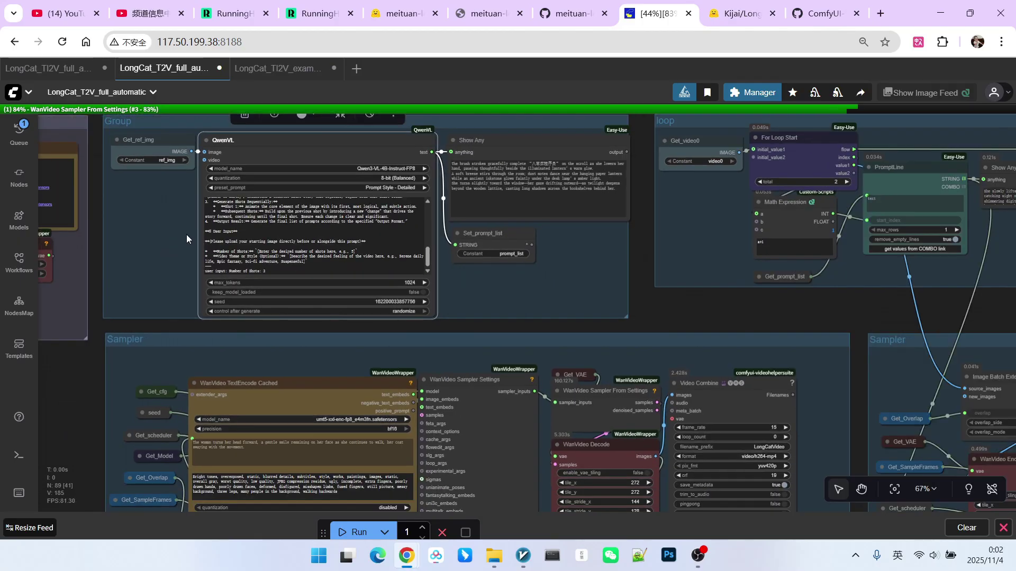
scroll(214, 279, up, 7)
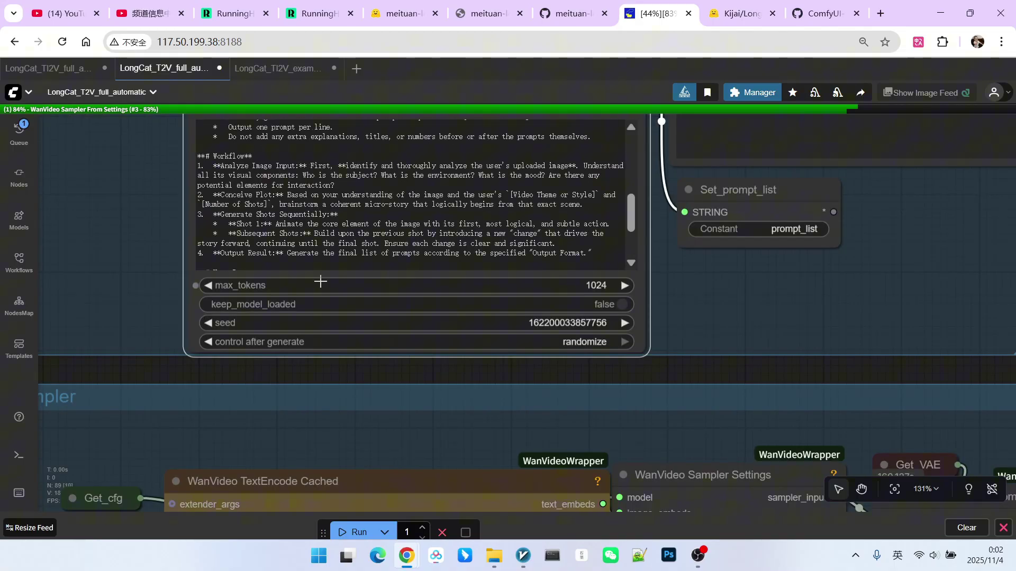
drag(324, 266, 307, 264)
Trace the Get_prompt_list node in the first Sampler group to the PromptLine node's text input
click(751, 312)
drag(794, 312, 581, 447)
drag(784, 240, 453, 223)
drag(643, 356, 645, 308)
scroll(645, 308, up, 3)
scroll(597, 344, down, 5)
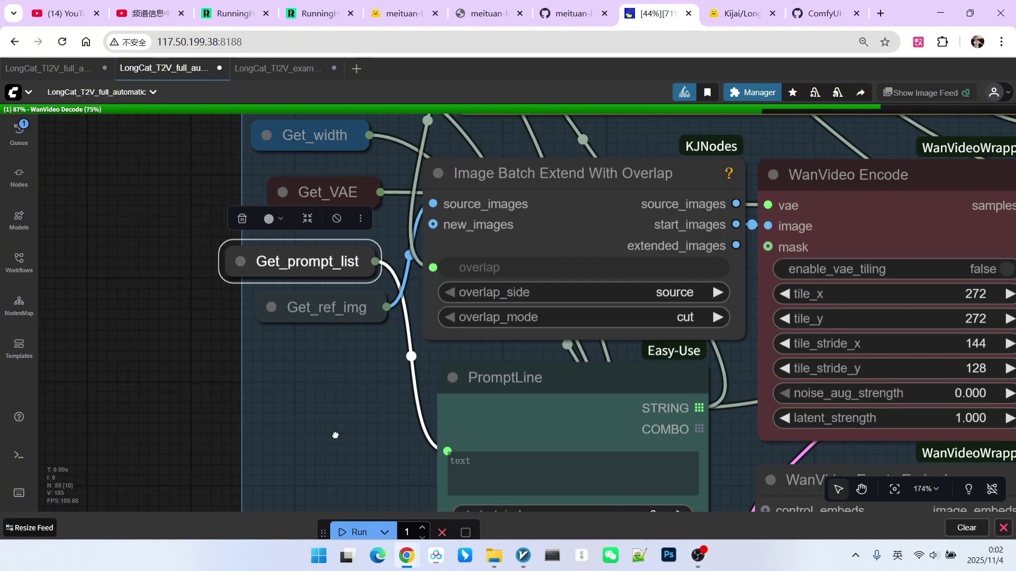
drag(335, 436, 312, 369)
click(503, 321)
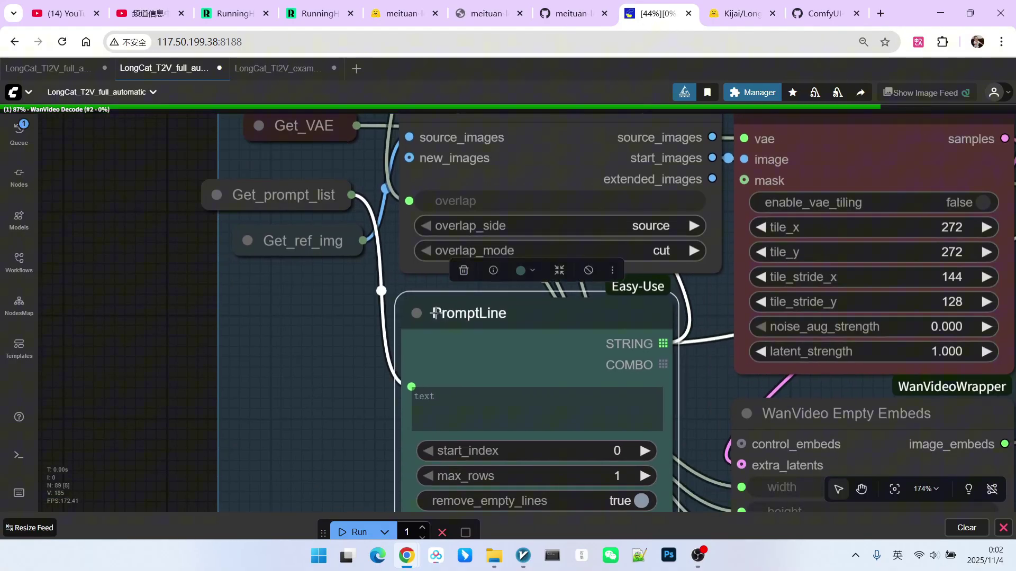
Align the Get_prompt_list node above Get_ref_img and check the PromptLine node's start_index and max_rows settings
drag(318, 195, 337, 181)
scroll(324, 388, down, 3)
scroll(328, 385, down, 3)
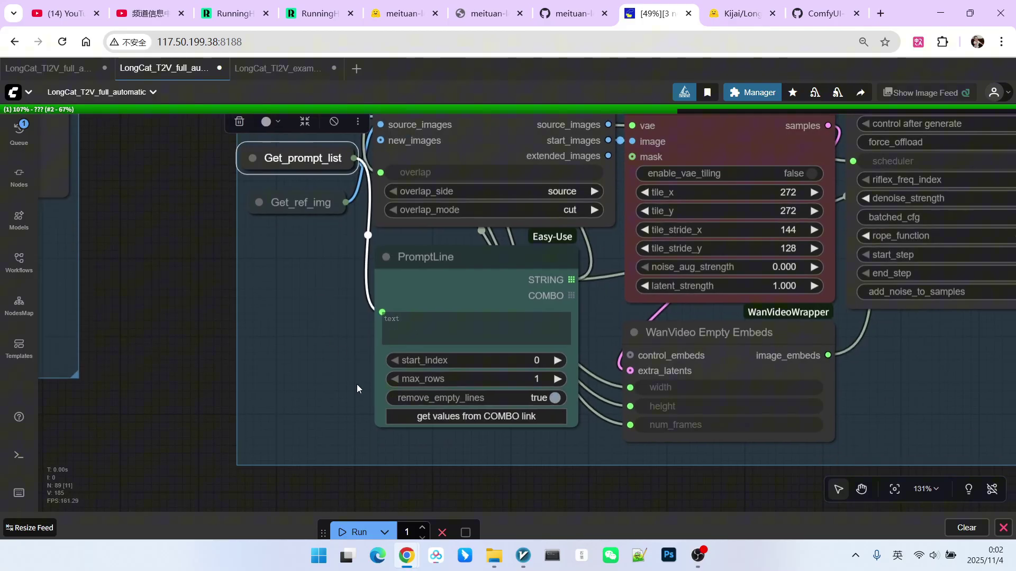
scroll(433, 296, up, 4)
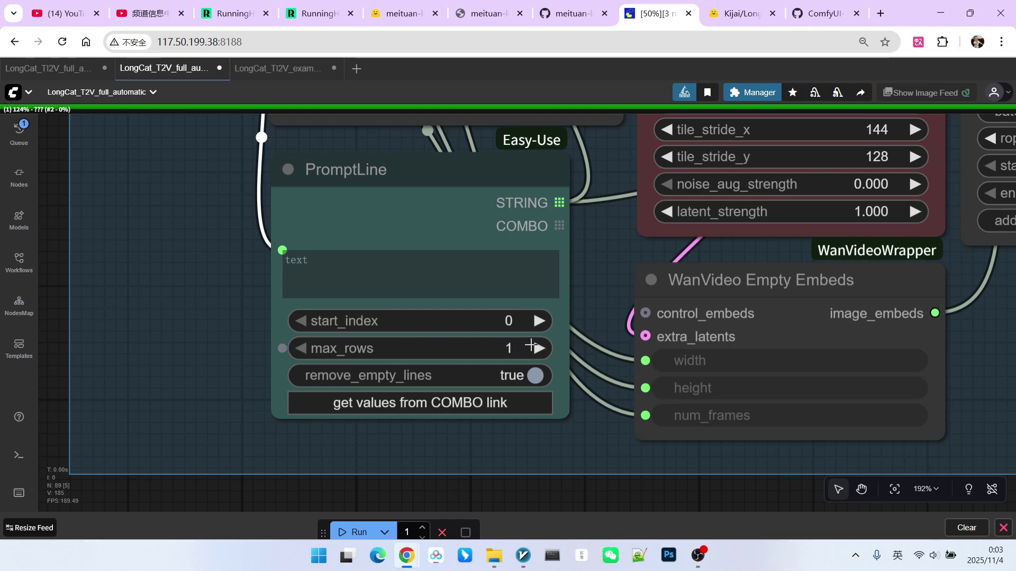
Move the first Sampler group's Show Any node below Set_video0 and enlarge it to read the extracted prompt line
scroll(536, 343, down, 6)
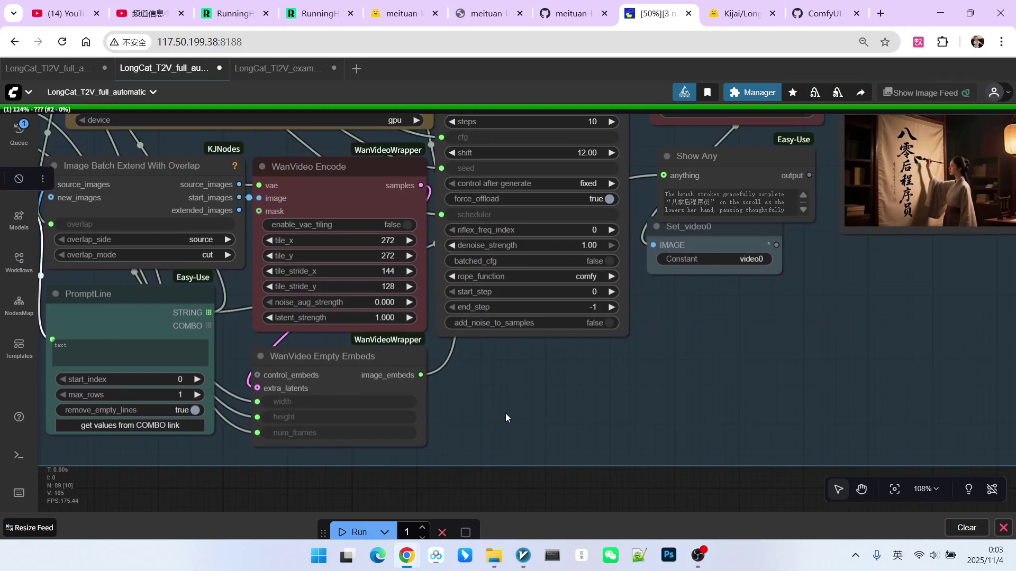
drag(506, 417, 478, 445)
drag(686, 190, 682, 338)
scroll(764, 273, up, 4)
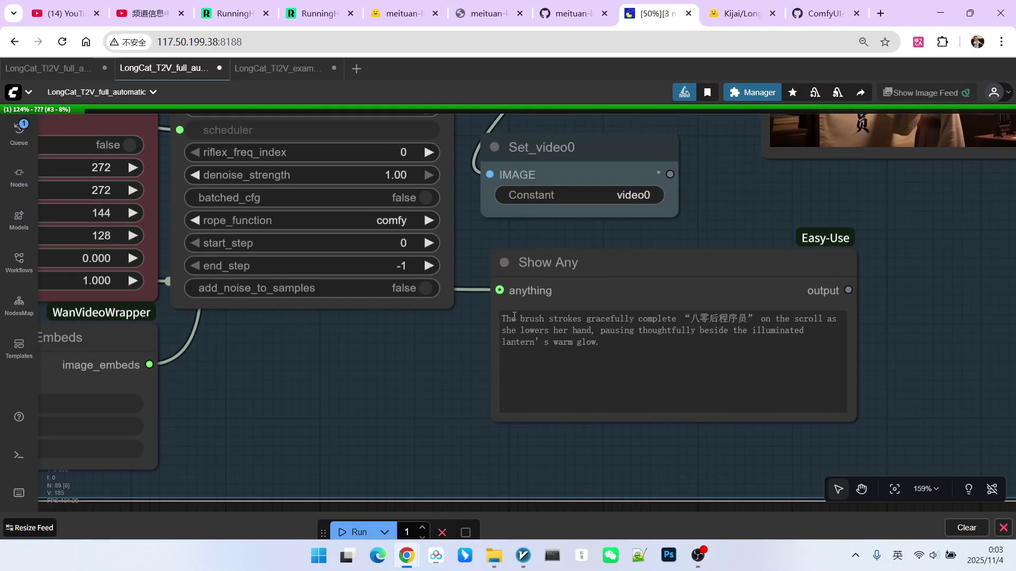
View the first Sampler group's generated video up close in the Video Combine preview
scroll(652, 330, down, 8)
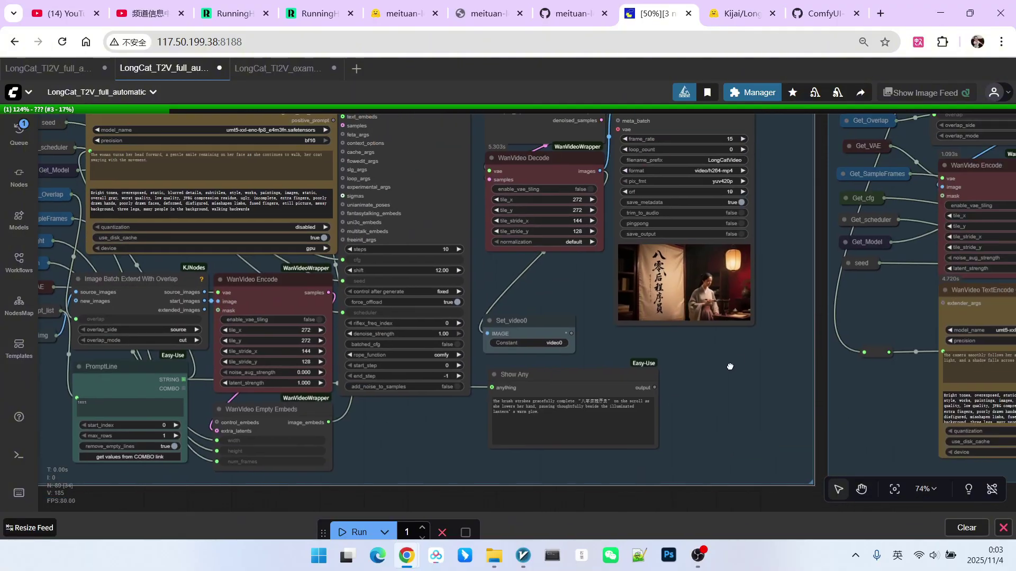
scroll(730, 366, up, 4)
scroll(769, 259, up, 12)
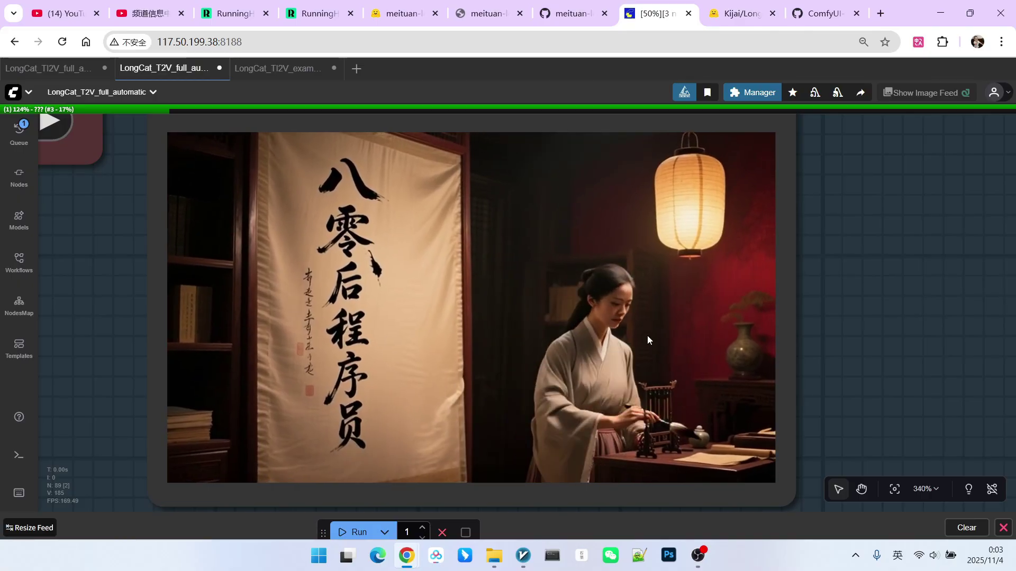
scroll(555, 335, down, 15)
Survey the loop group and second Sampler group, checking how Get_video0 feeds the For Loop Start node
drag(639, 231, 449, 350)
scroll(452, 351, down, 7)
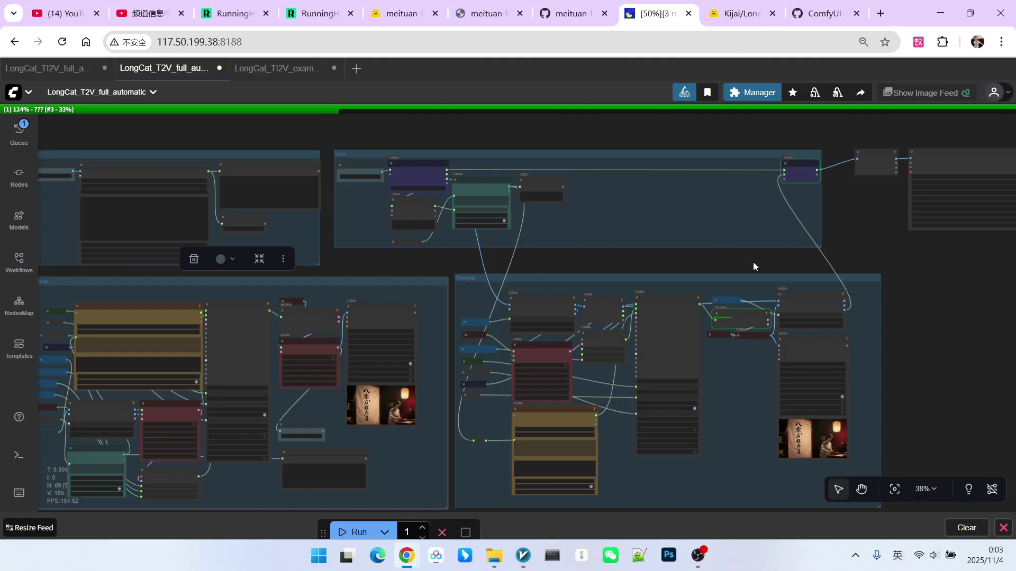
drag(613, 257, 751, 253)
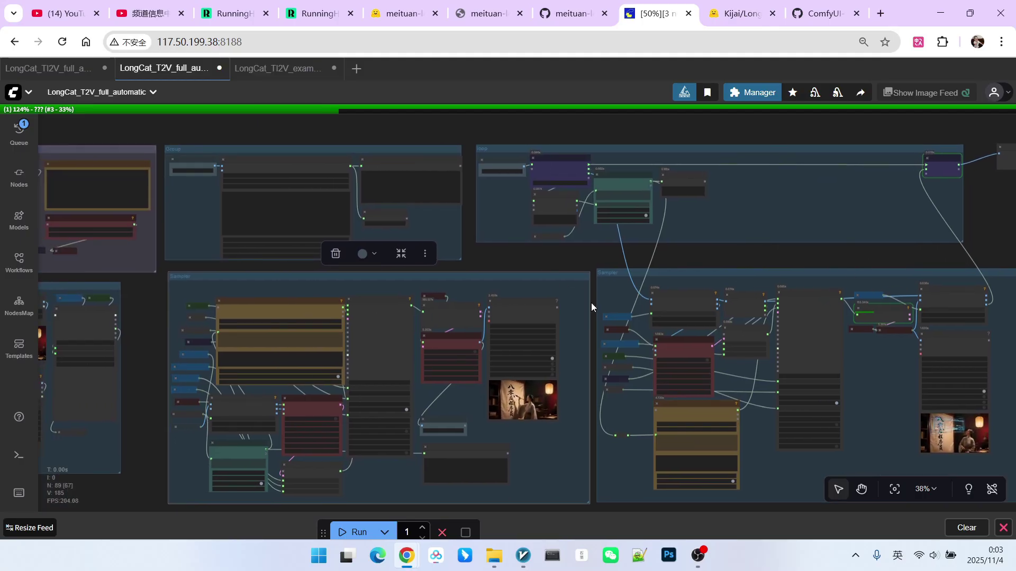
scroll(760, 280, right, 4)
scroll(757, 287, up, 4)
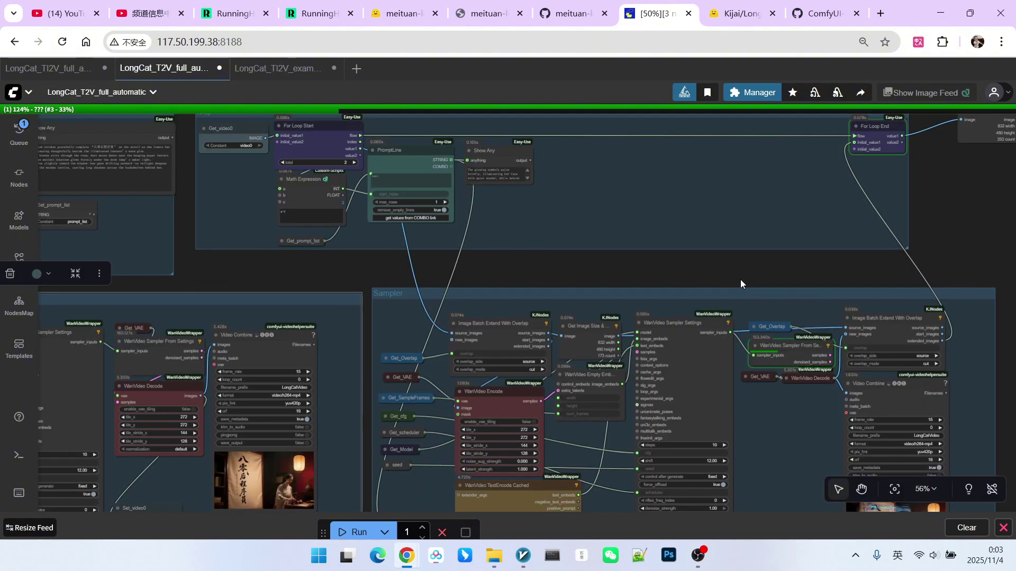
drag(709, 272, 693, 319)
scroll(287, 208, up, 8)
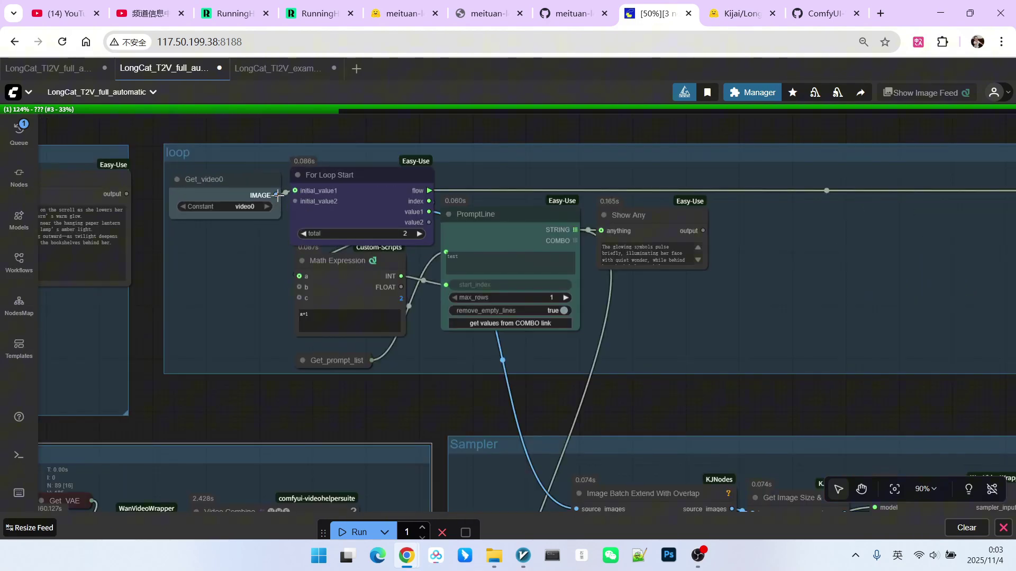
drag(222, 248, 301, 264)
click(303, 198)
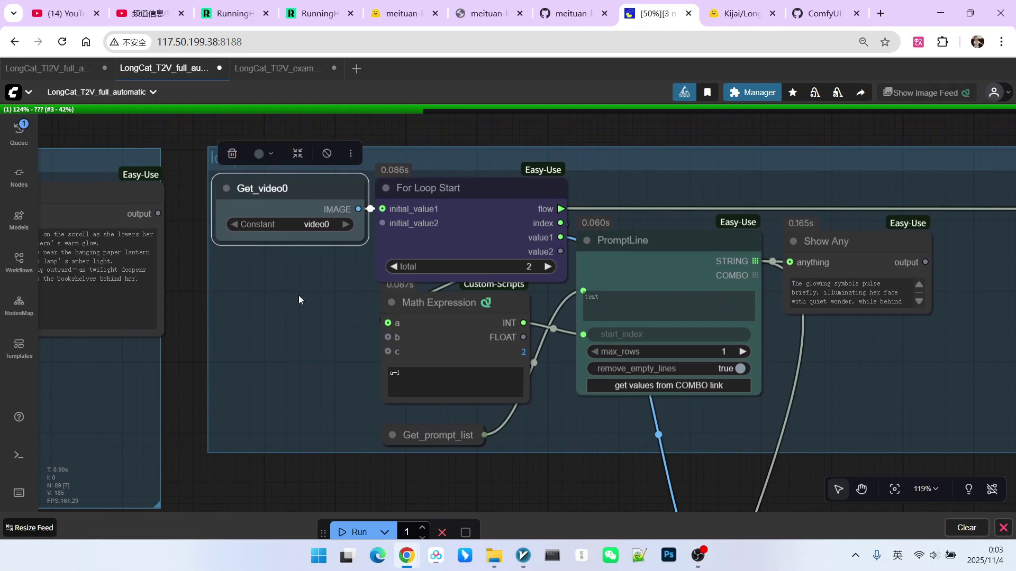
Inspect the For Loop Start node's total setting and its flow link to the For Loop End node
scroll(315, 295, down, 2)
scroll(318, 294, down, 1)
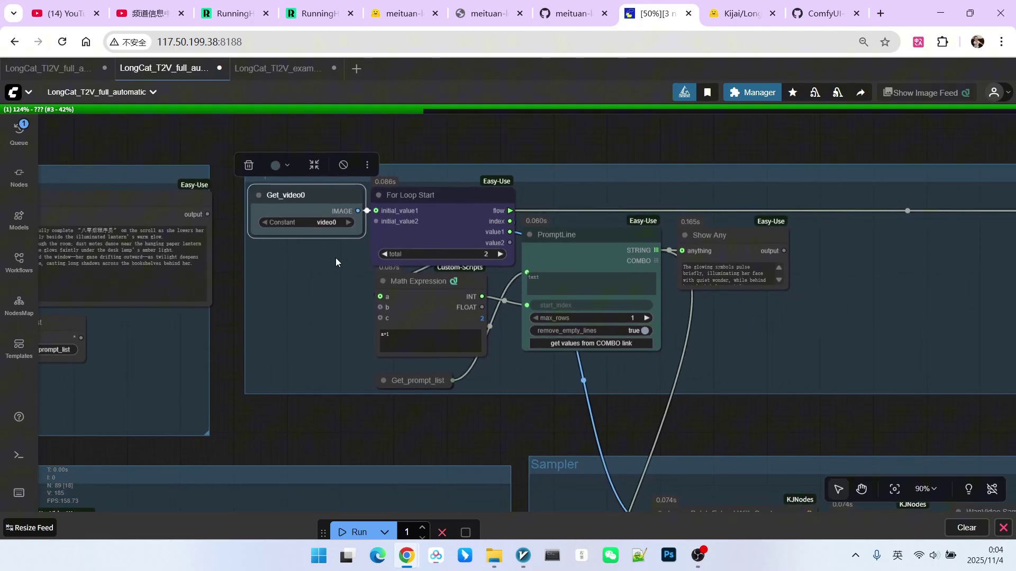
scroll(337, 257, up, 3)
click(436, 175)
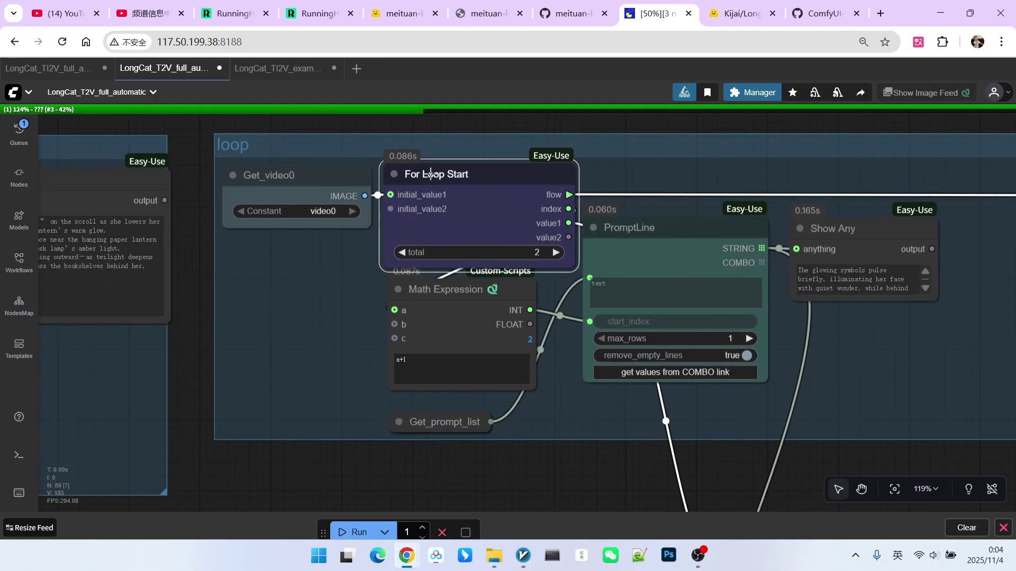
drag(806, 160, 58, 216)
drag(900, 231, 901, 227)
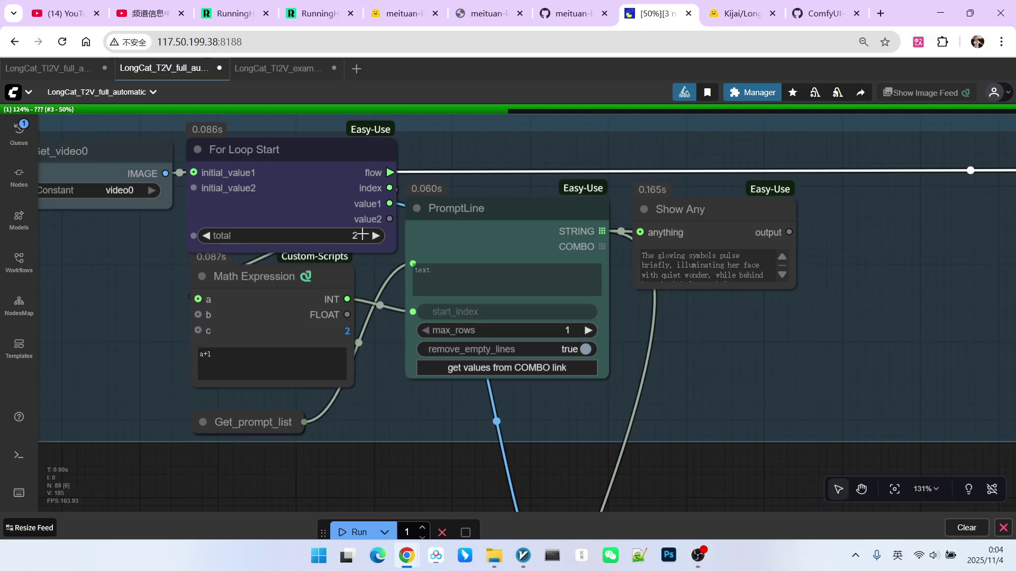
scroll(361, 234, up, 1)
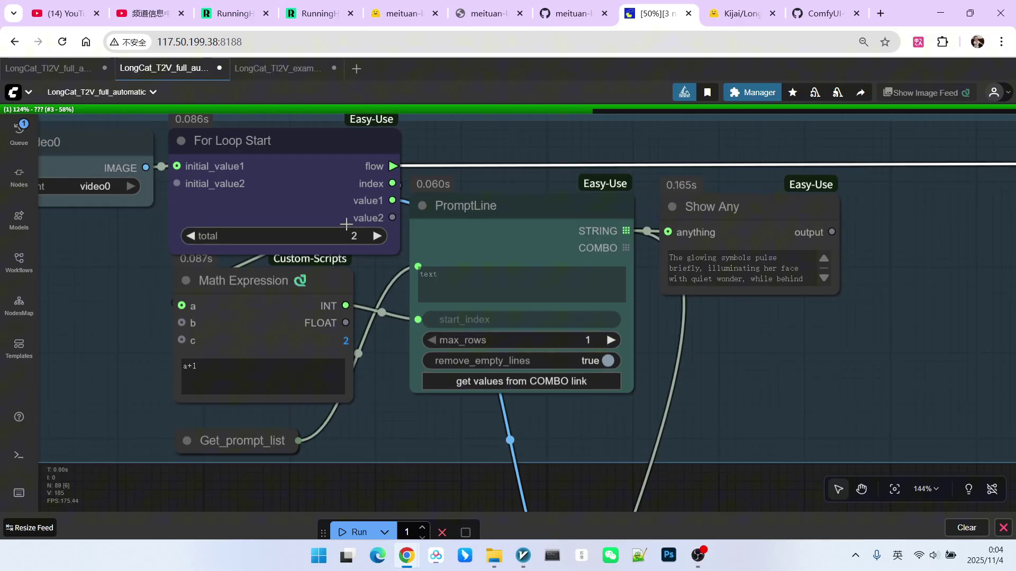
Review the QwenVL prompt list output and the first Sampler group again to compare shot count with loop count
scroll(365, 235, down, 9)
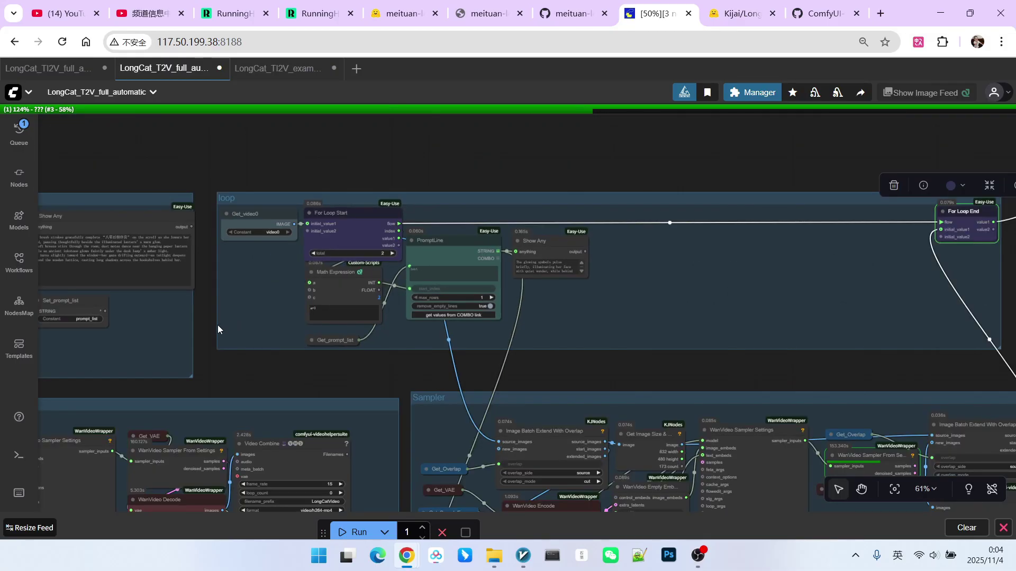
drag(213, 329, 531, 319)
scroll(175, 342, up, 7)
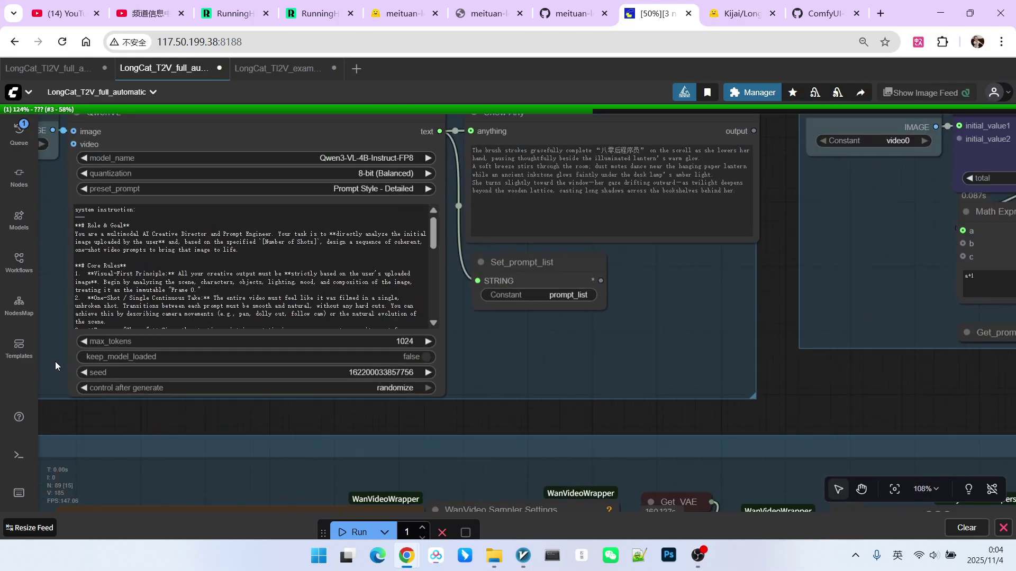
scroll(227, 283, down, 6)
scroll(502, 344, down, 5)
drag(538, 354, 499, 145)
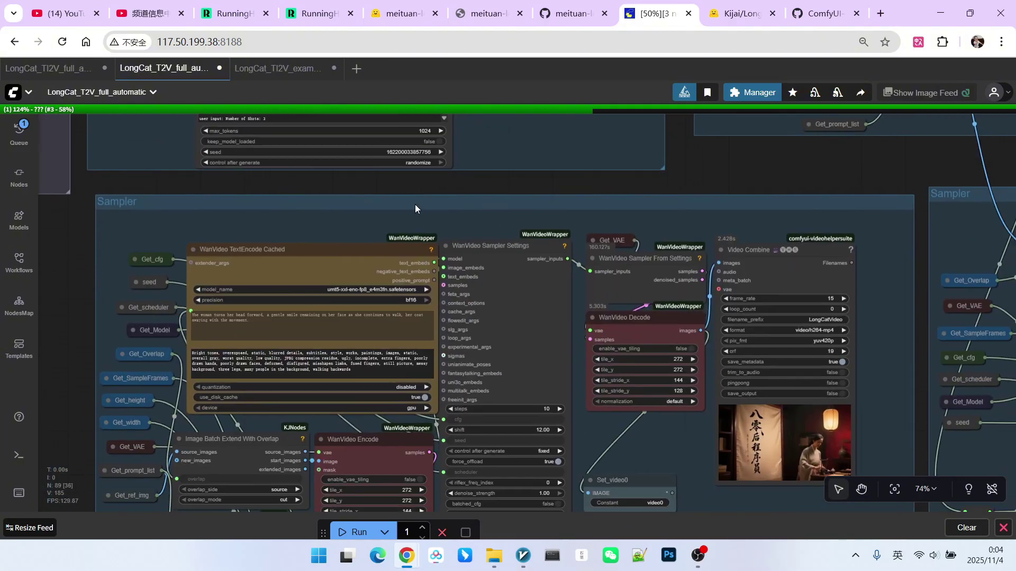
drag(415, 209, 386, 206)
Examine the loop group's Math Expression node and its connection to the PromptLine node's start_index
scroll(613, 254, down, 5)
drag(750, 209, 652, 256)
scroll(652, 255, up, 7)
scroll(534, 228, up, 2)
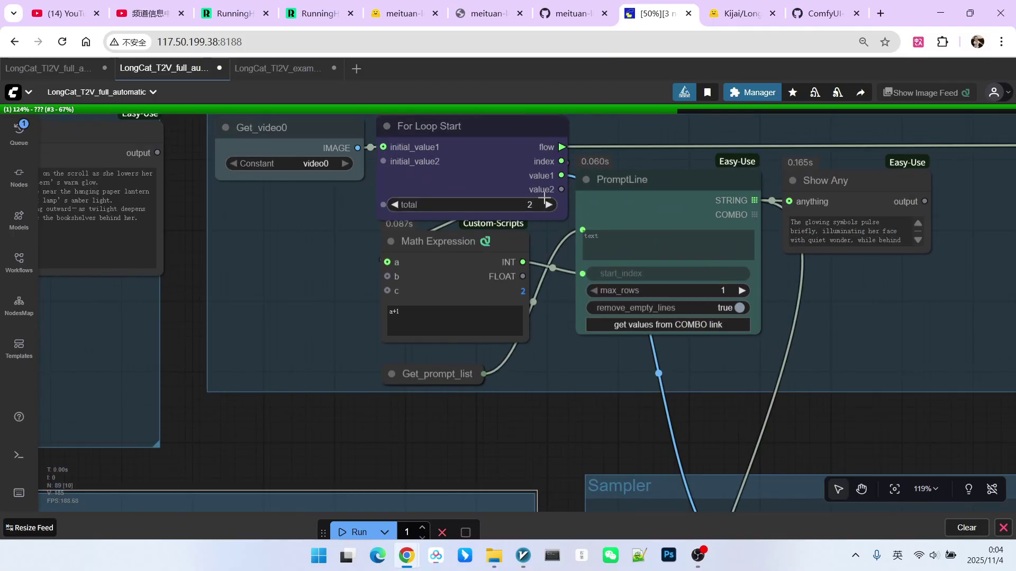
scroll(649, 375, up, 3)
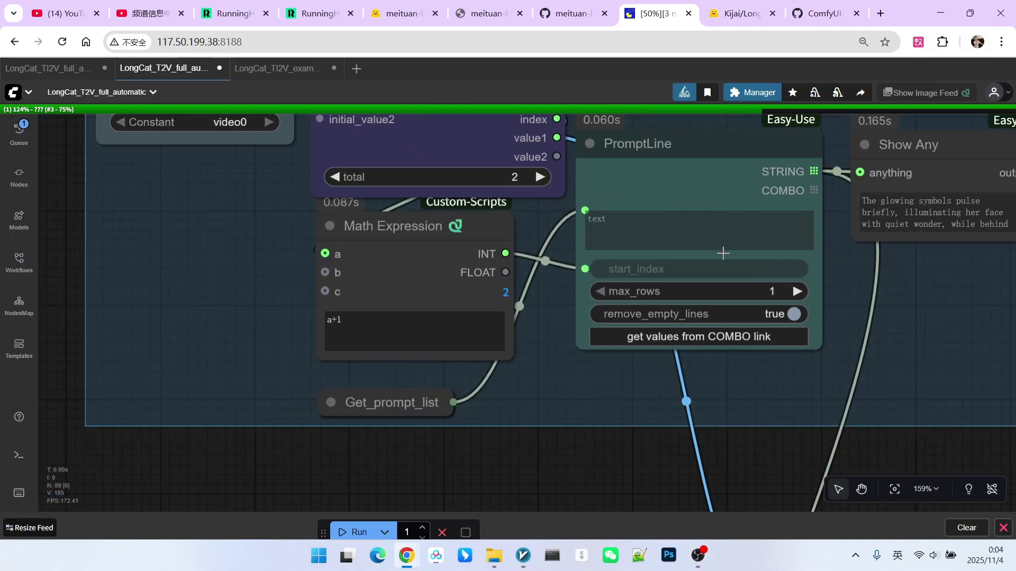
scroll(535, 231, up, 1)
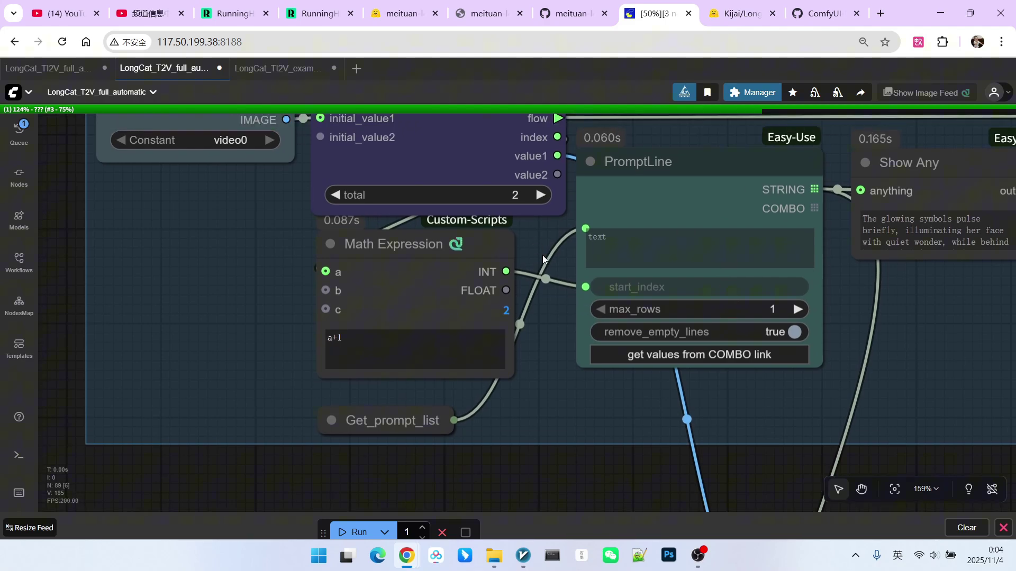
Examine the Math Expression node's a+1 formula and how it feeds the PromptLine node's start_index
drag(539, 243, 538, 262)
mouse_move(366, 264)
mouse_down()
mouse_move(392, 265)
mouse_move(372, 262)
mouse_up()
scroll(238, 295, up, 3)
click(212, 296)
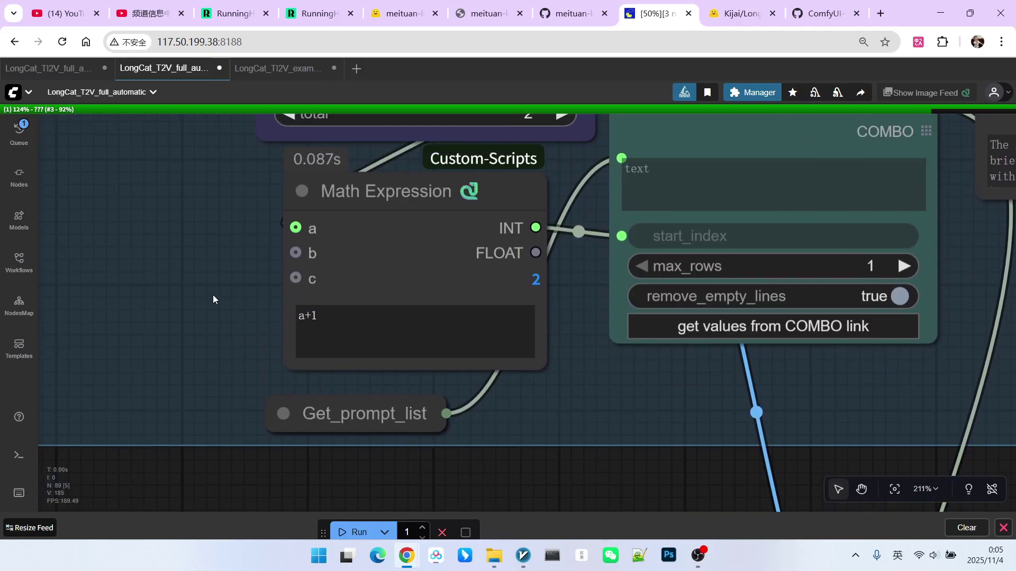
scroll(214, 299, down, 3)
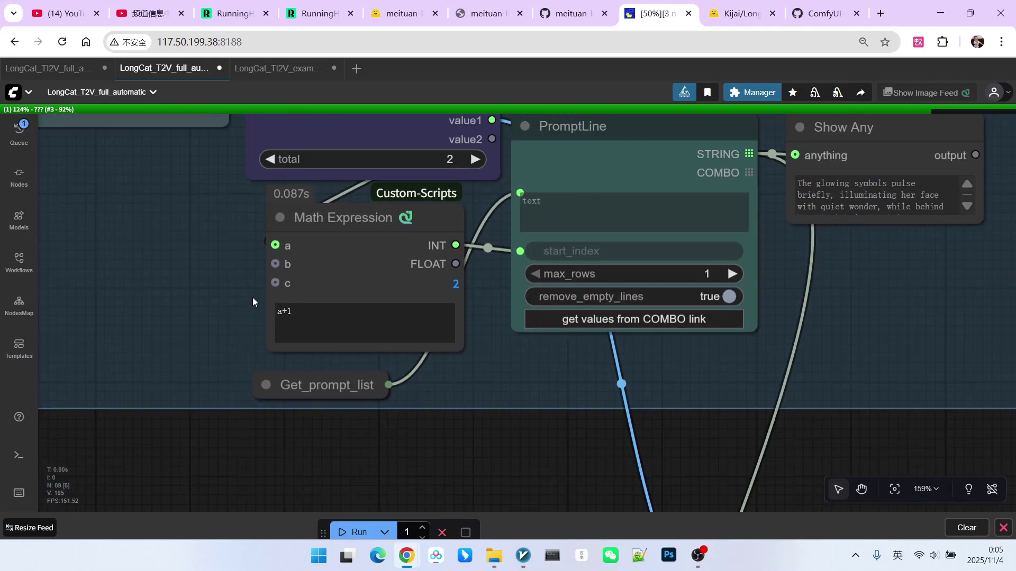
scroll(252, 297, down, 6)
Select the Get_video0 node and inspect its link into the For Loop Start node and the value1 output
drag(538, 341, 523, 217)
mouse_move(186, 186)
mouse_down()
mouse_move(208, 190)
mouse_move(187, 186)
mouse_up()
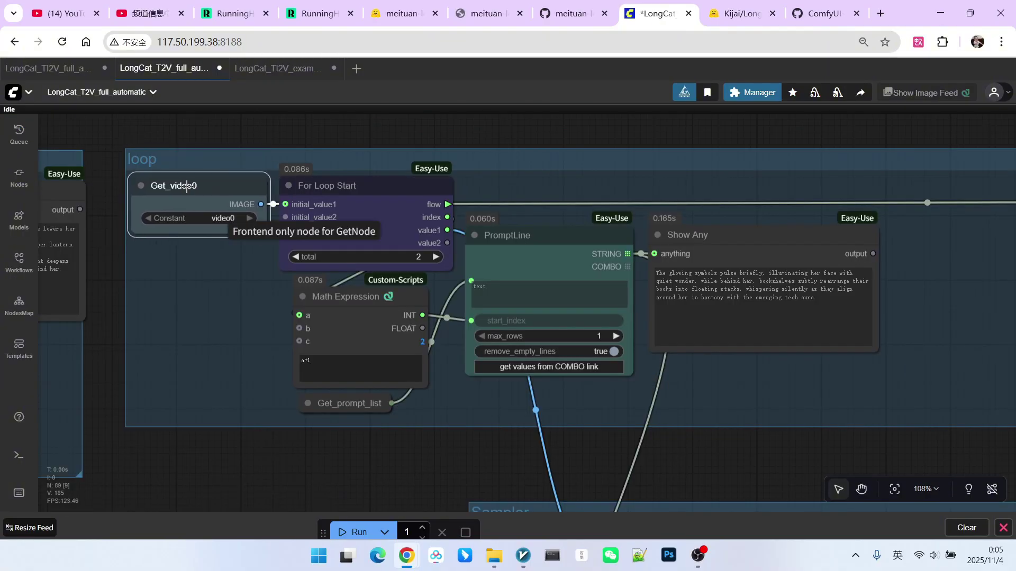
click(187, 186)
scroll(297, 208, up, 5)
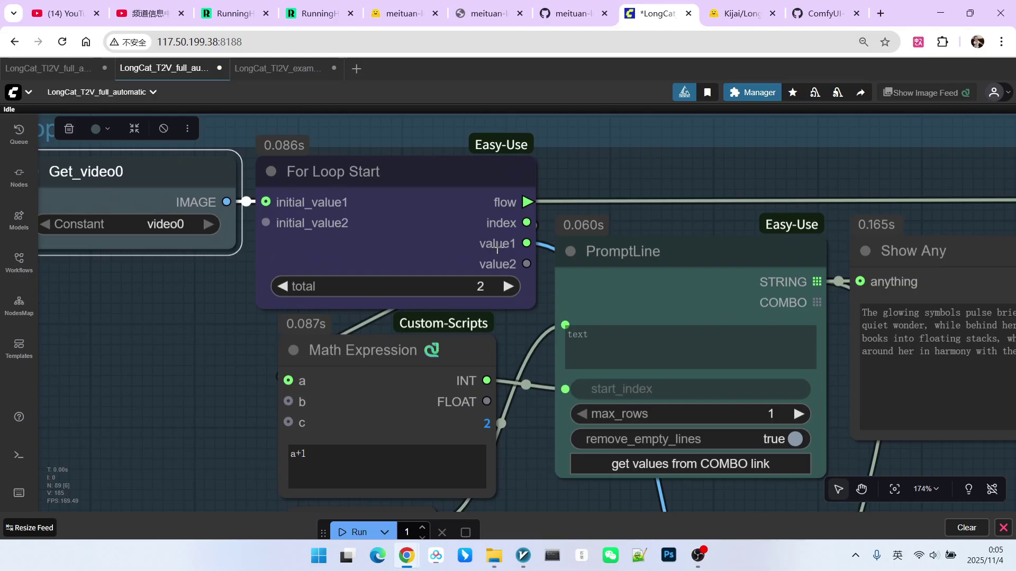
drag(762, 505, 574, 172)
scroll(549, 248, down, 3)
Trace the loop's video through the second Sampler group to extended_images and into the For Loop End node's initial_value1
drag(761, 306, 456, 177)
scroll(778, 359, down, 4)
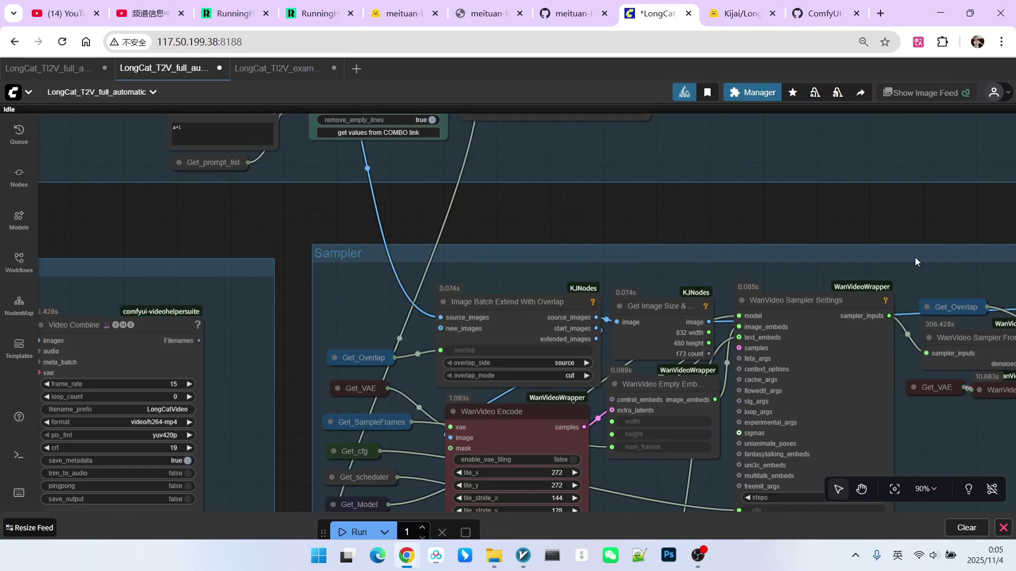
drag(915, 239, 602, 198)
drag(834, 210, 834, 262)
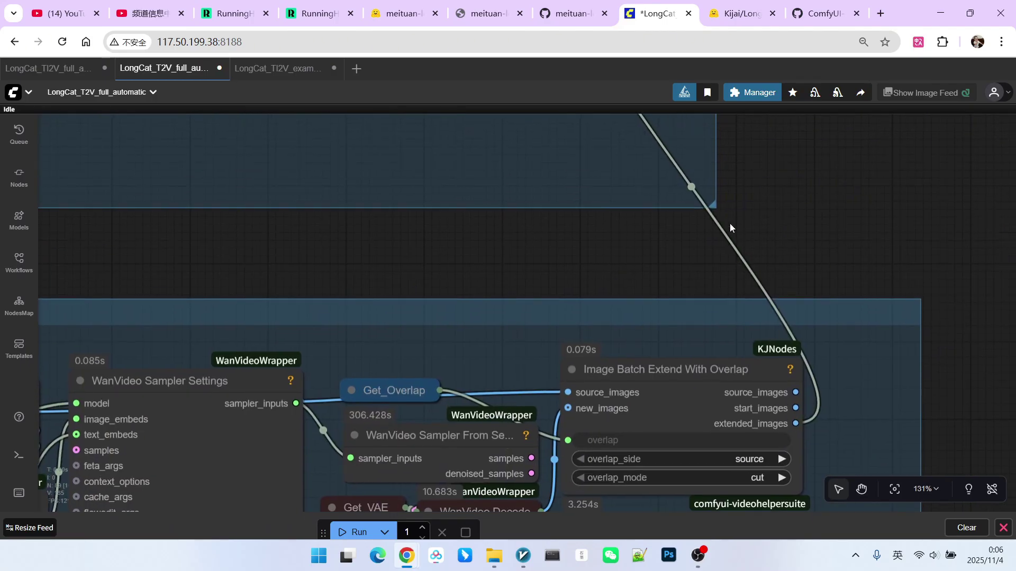
drag(775, 189, 805, 474)
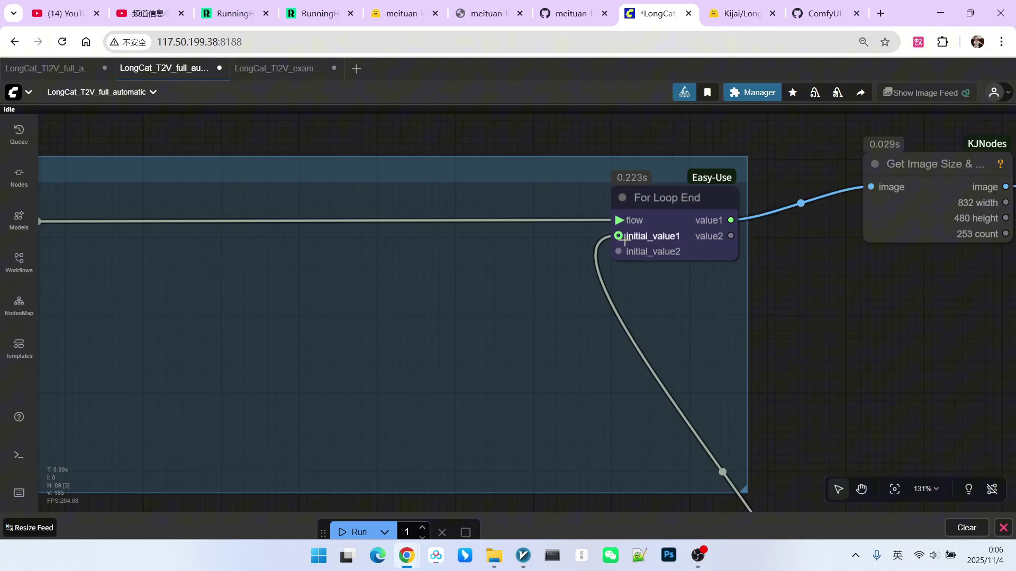
scroll(669, 257, down, 3)
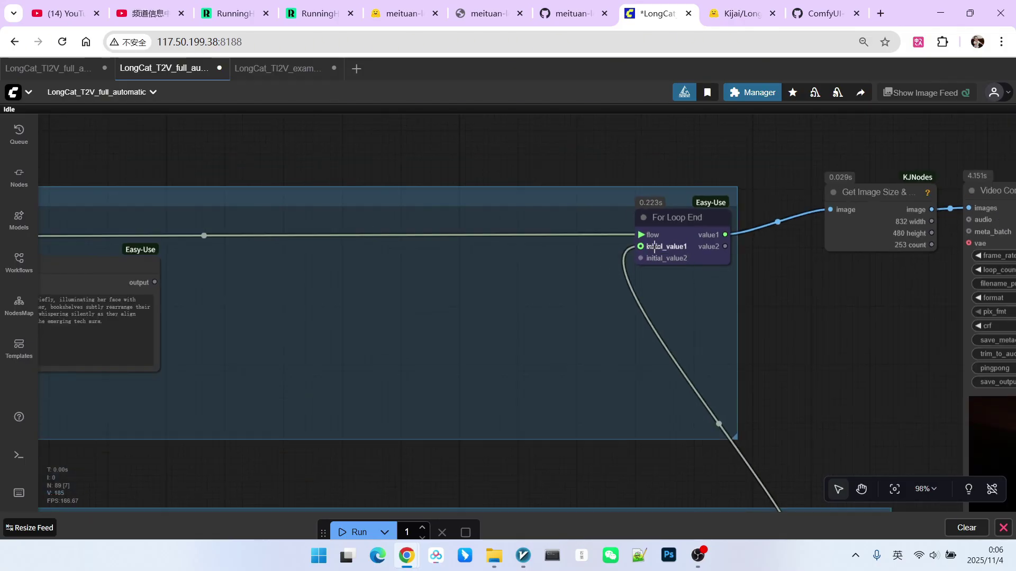
Review the whole loop cycle from For Loop Start through the second Sampler group back to For Loop End
drag(452, 323, 878, 337)
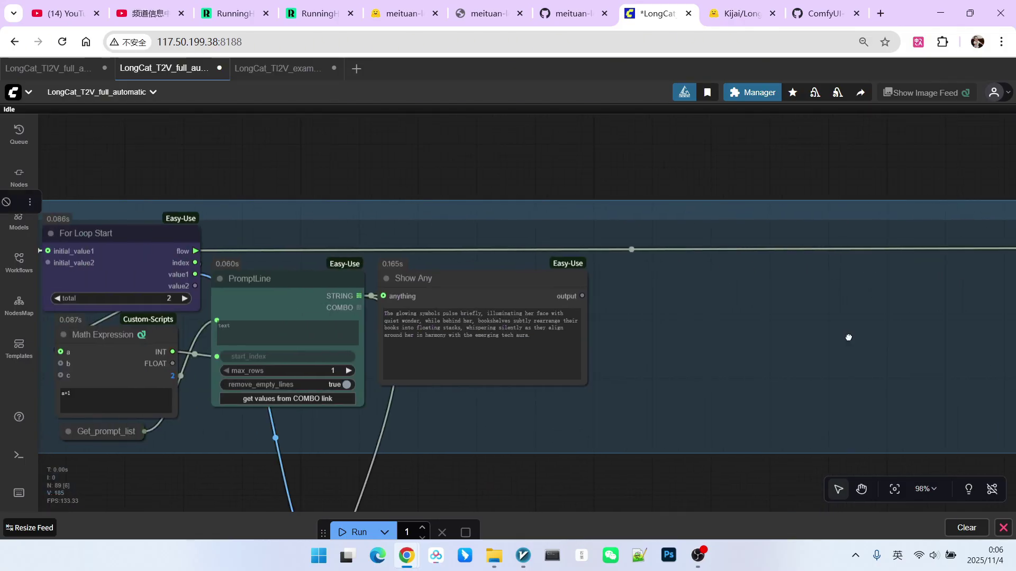
drag(554, 394, 696, 388)
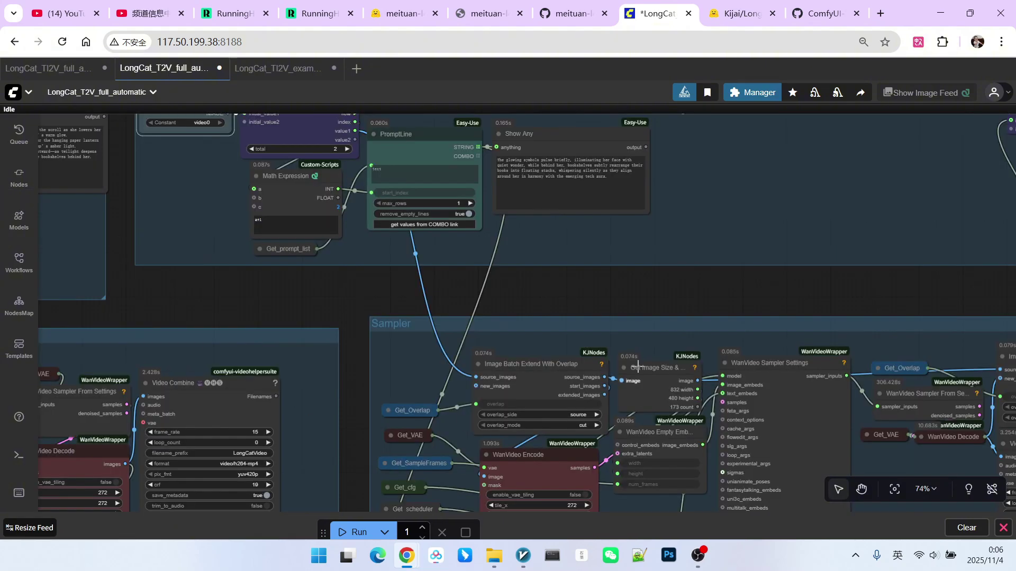
drag(702, 306, 635, 354)
scroll(680, 230, up, 5)
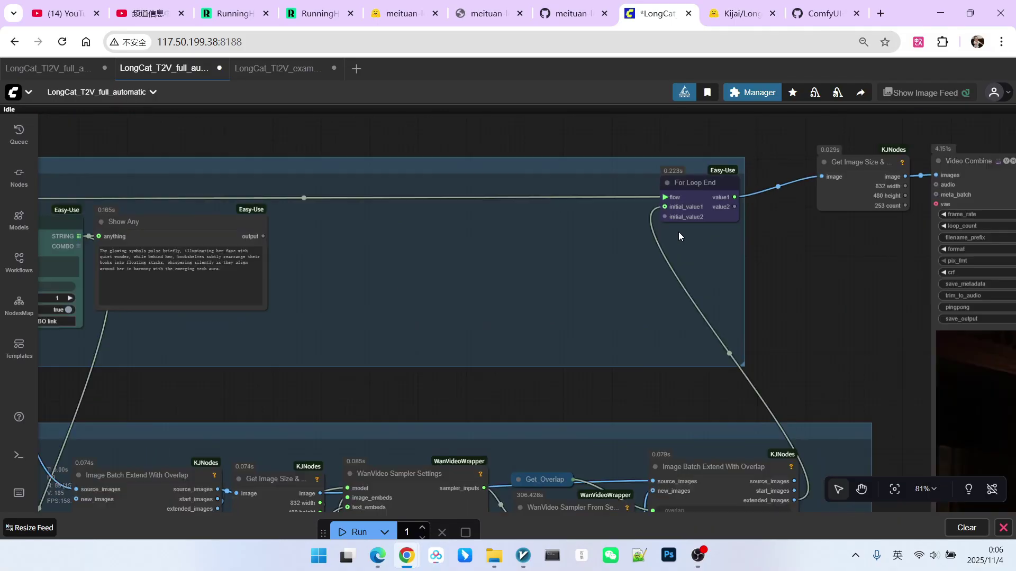
scroll(778, 265, down, 12)
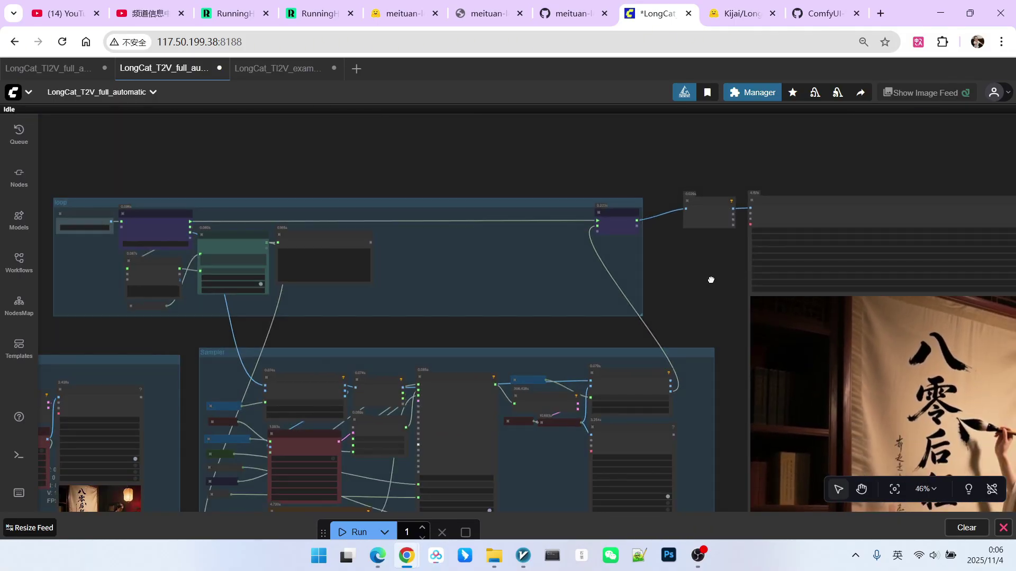
Watch the final Video Combine preview of the calligraphy scene beside the loop group
drag(711, 280, 601, 173)
scroll(598, 243, down, 4)
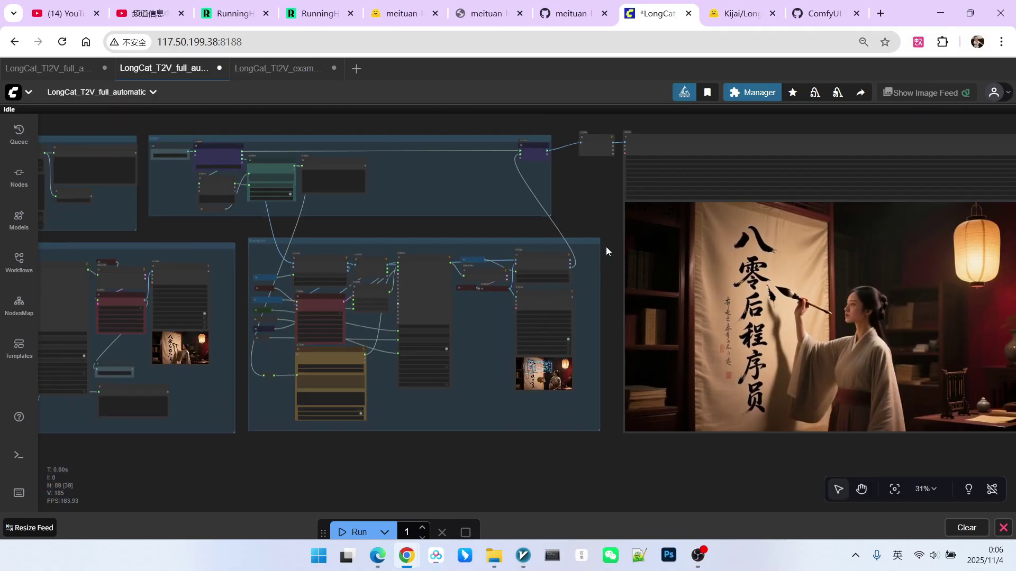
drag(810, 463, 626, 468)
scroll(887, 410, up, 4)
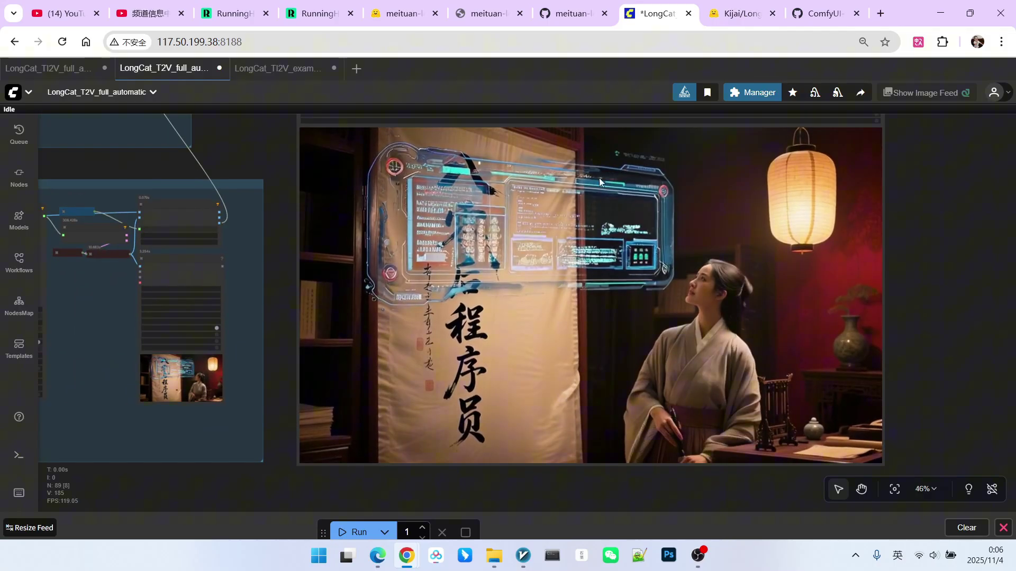
drag(542, 233, 440, 248)
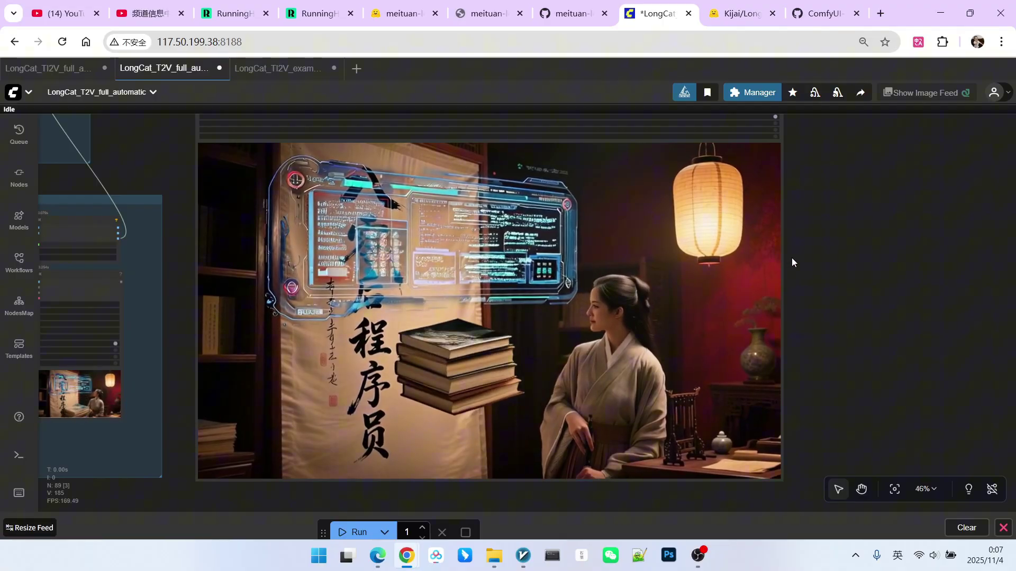
scroll(791, 258, down, 3)
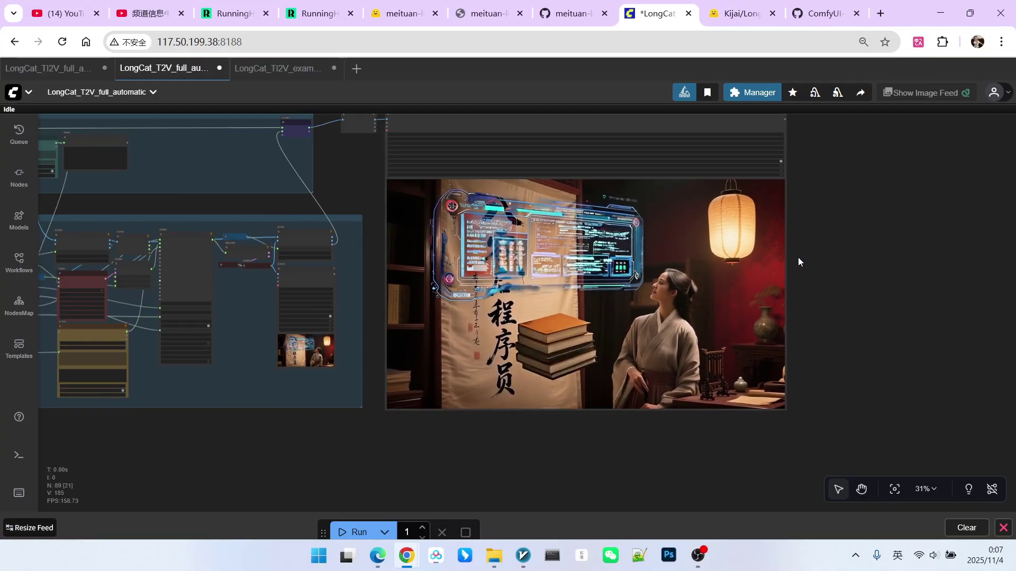
scroll(827, 185, down, 1)
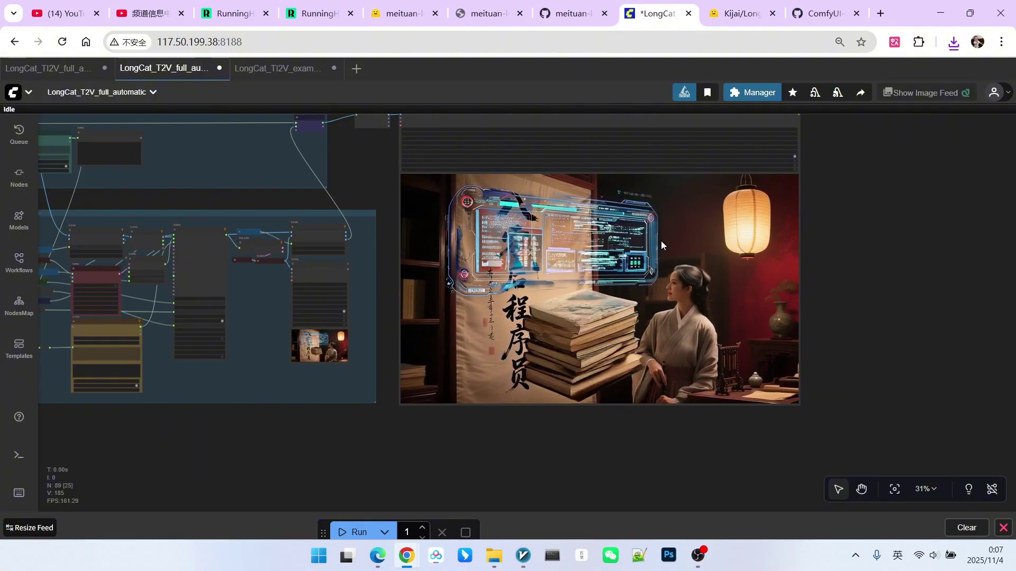
Examine the couple source image in the pre_sampler group's Load Image node and survey the full workflow
scroll(663, 247, down, 3)
scroll(480, 262, up, 5)
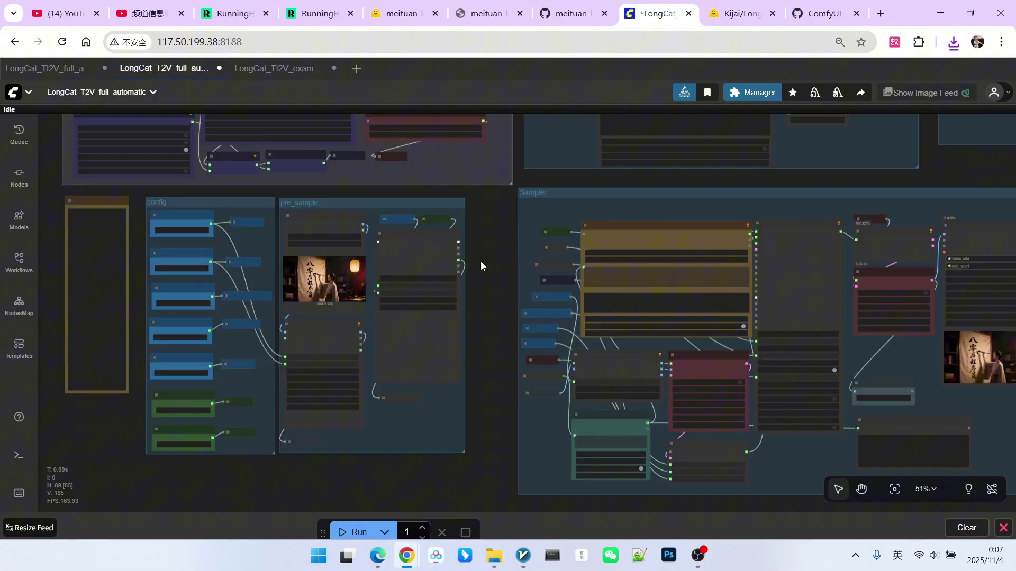
scroll(396, 269, up, 5)
scroll(247, 259, up, 8)
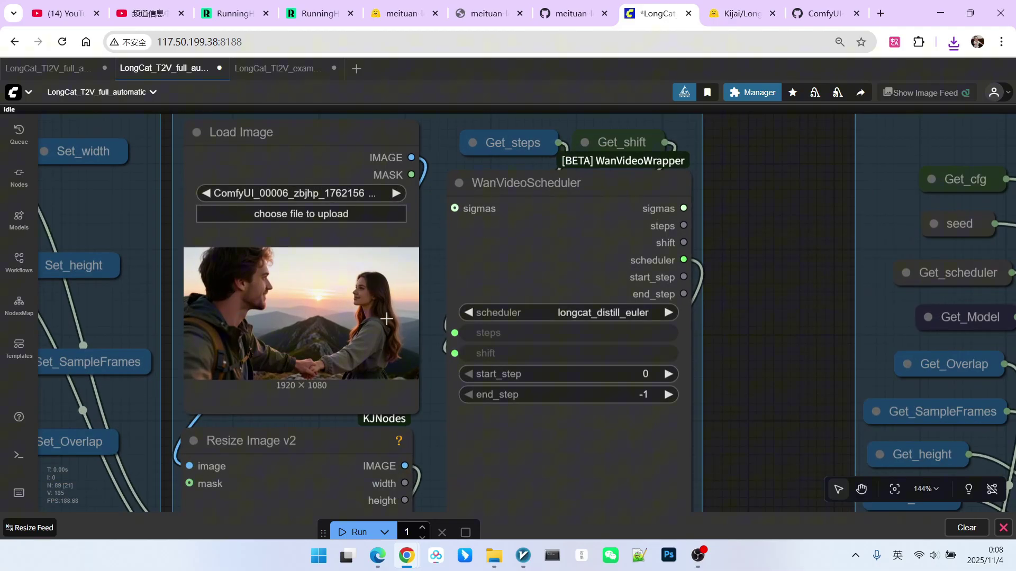
scroll(328, 309, down, 20)
drag(732, 433, 598, 414)
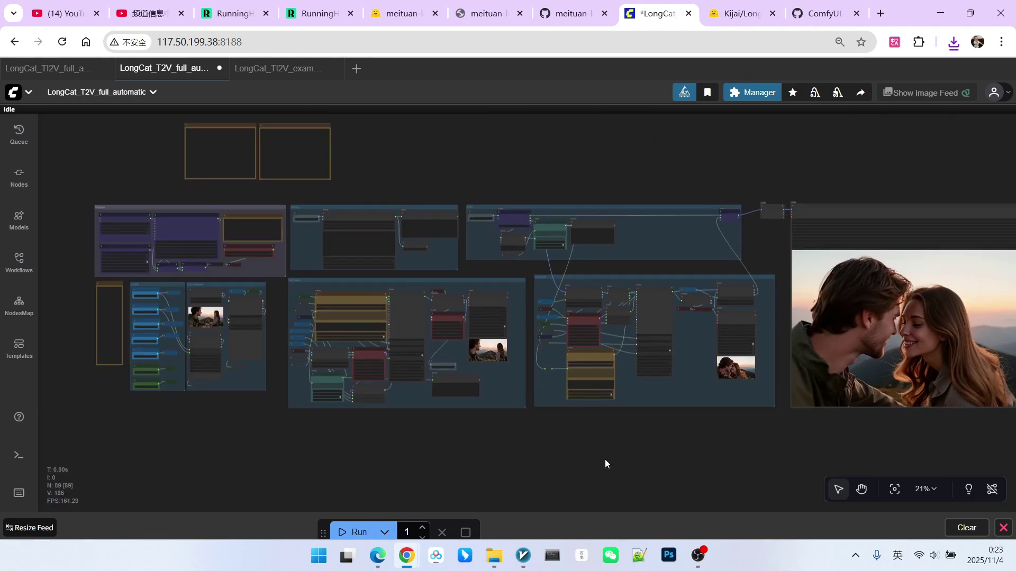
Watch the final Video Combine preview of the couple on the mountain at close range
scroll(390, 442, up, 5)
drag(414, 467, 16, 467)
drag(668, 474, 283, 475)
scroll(668, 436, up, 4)
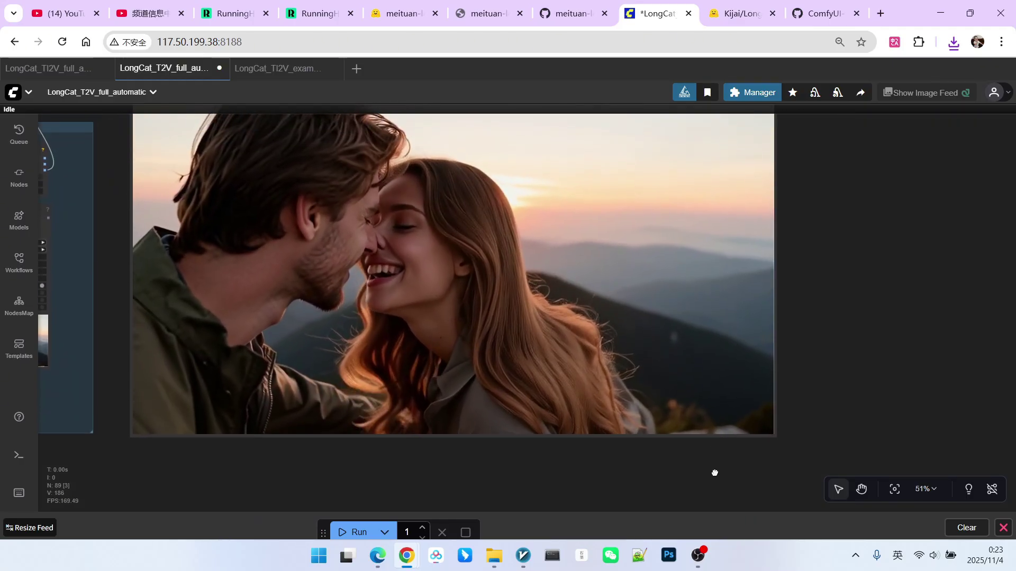
scroll(505, 284, up, 1)
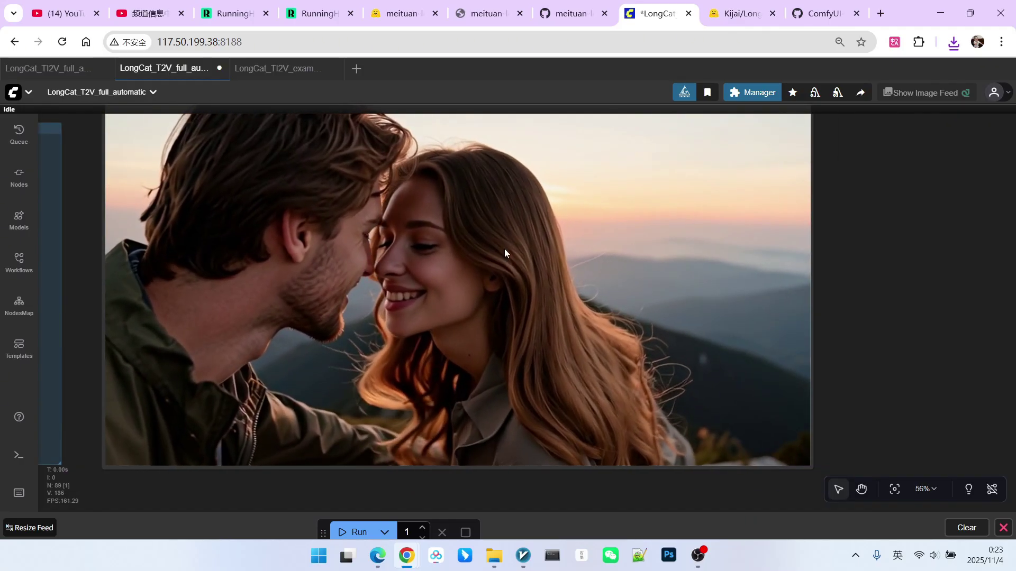
scroll(509, 233, up, 1)
scroll(534, 226, down, 2)
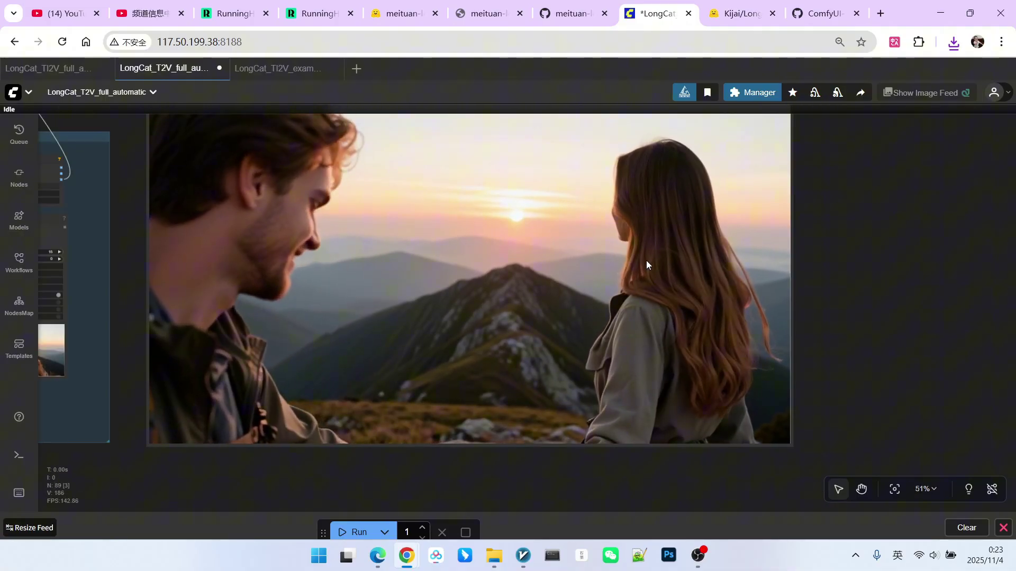
scroll(650, 263, down, 4)
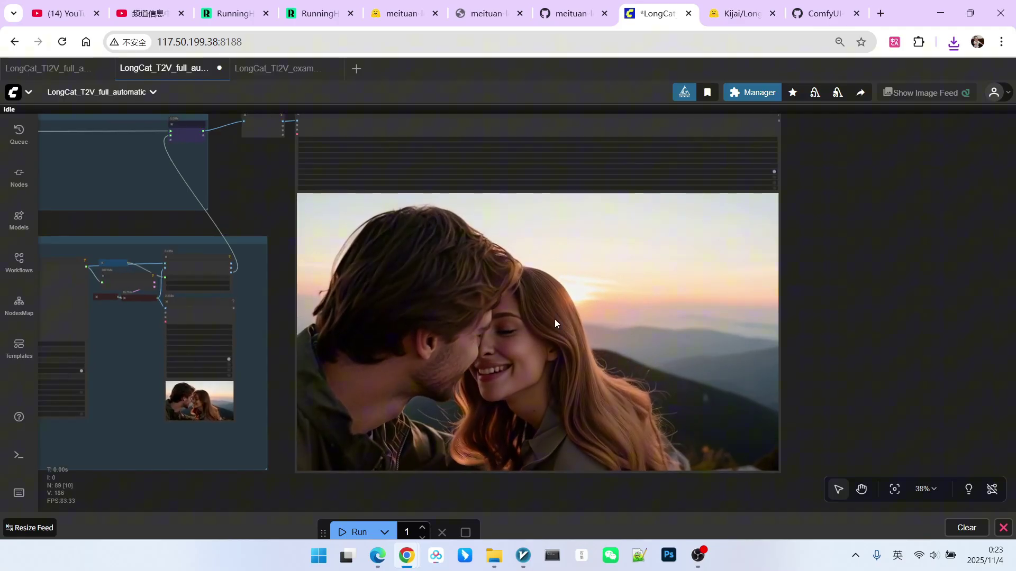
Examine the first Sampler group's WanVideo Empty Embeds node, including its extra_latents input and its link from WanVideo Encode
scroll(544, 320, down, 8)
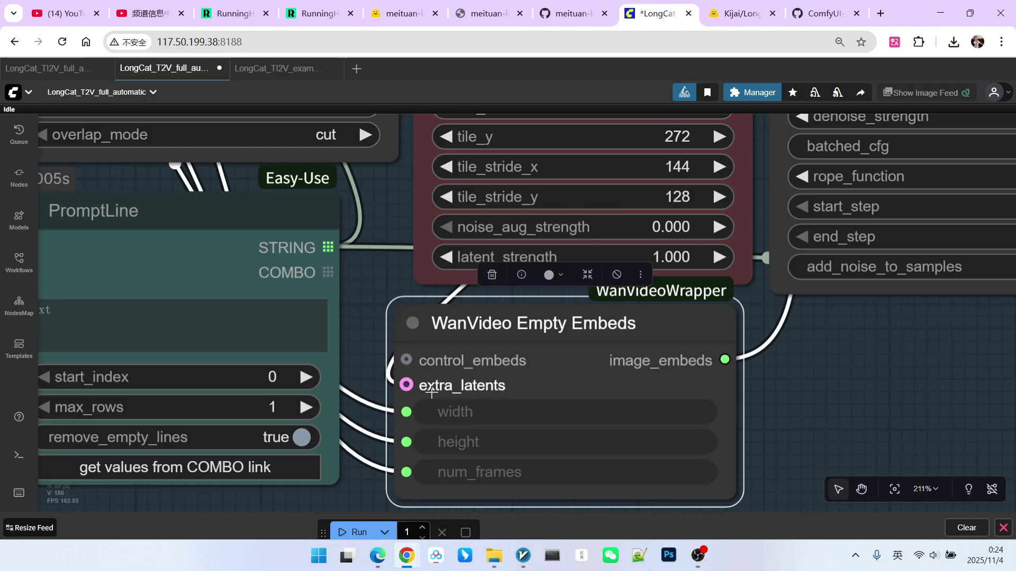
scroll(458, 386, down, 7)
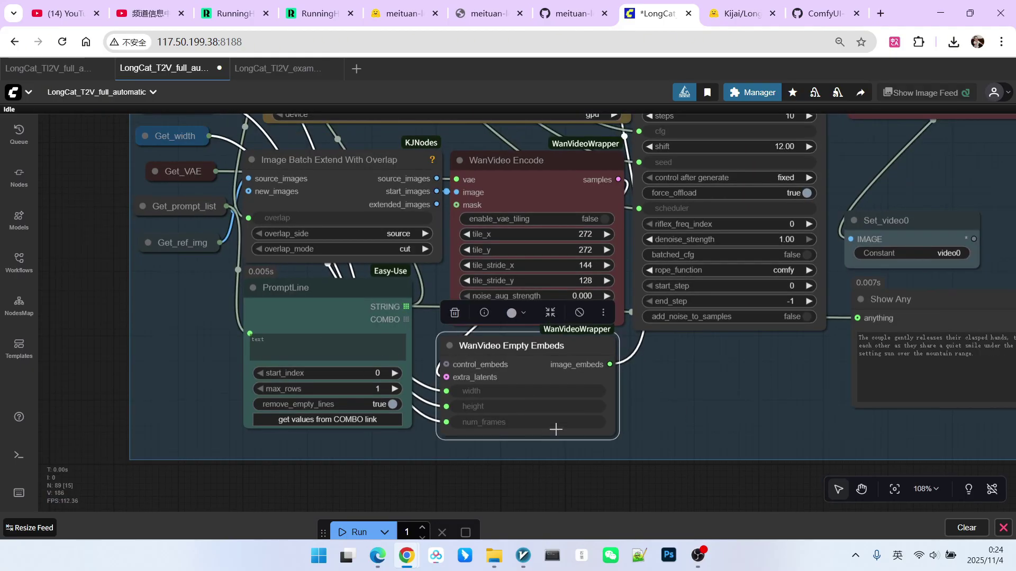
scroll(458, 389, up, 7)
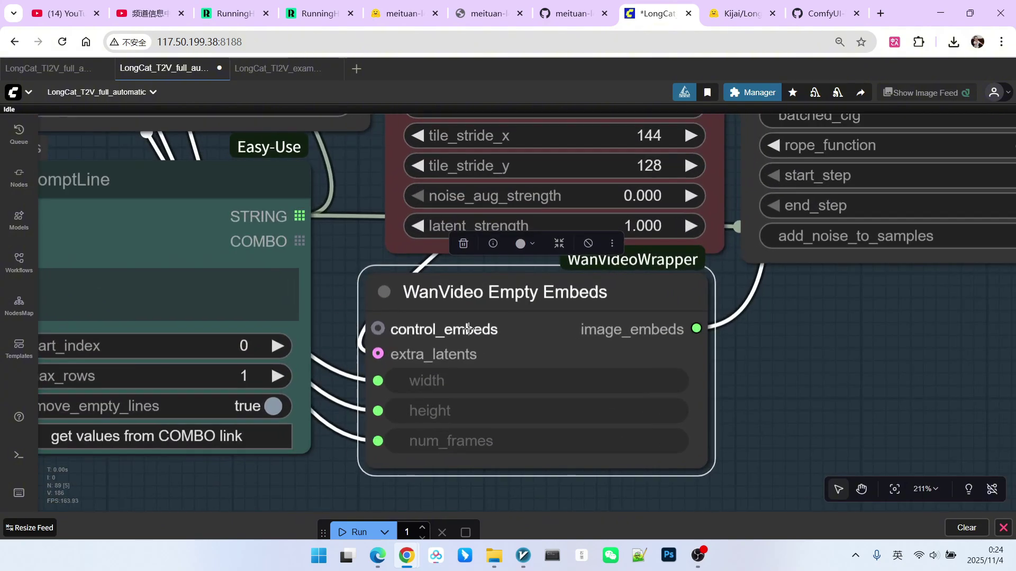
scroll(512, 338, down, 6)
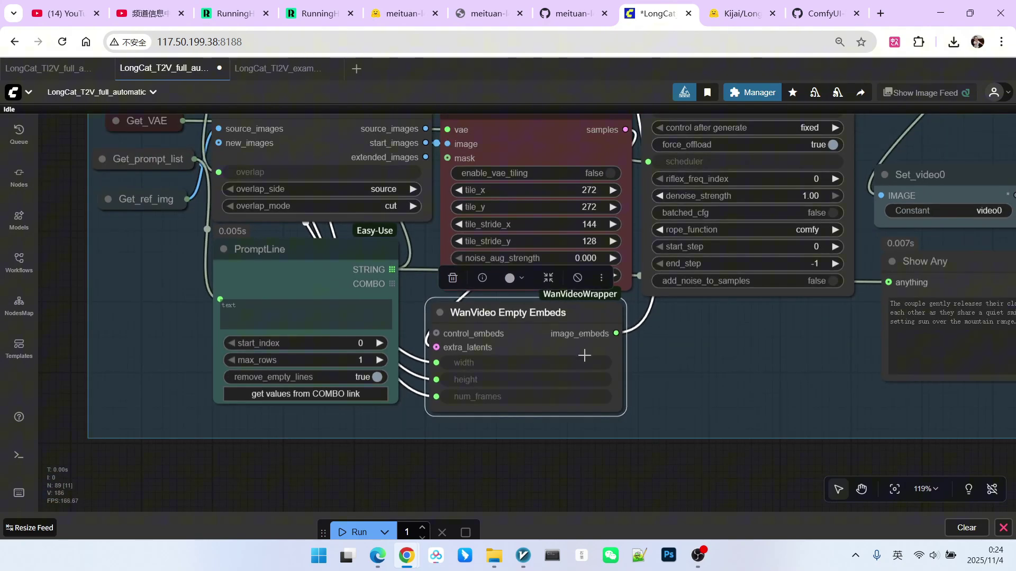
drag(680, 358, 605, 384)
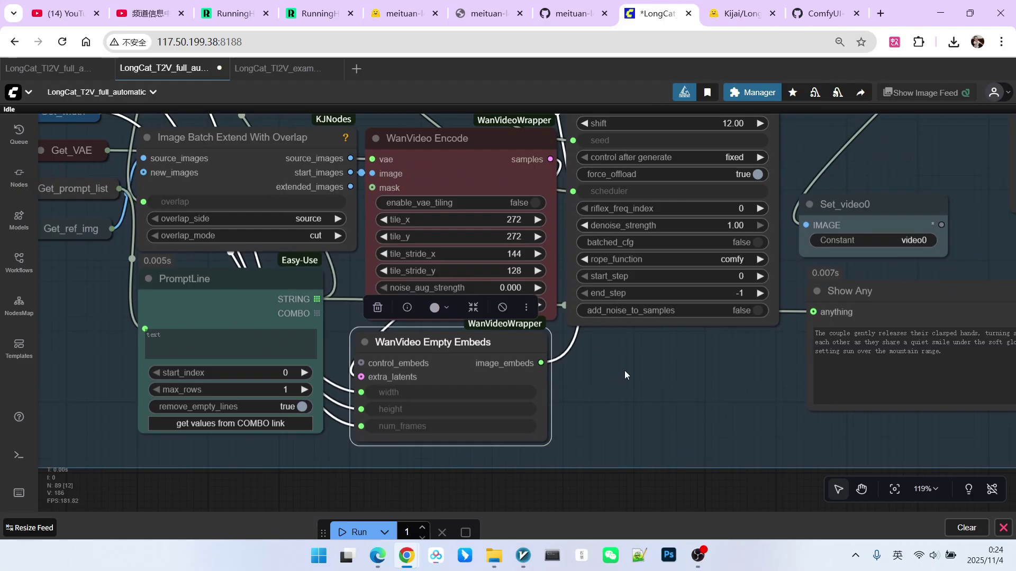
scroll(625, 368, down, 6)
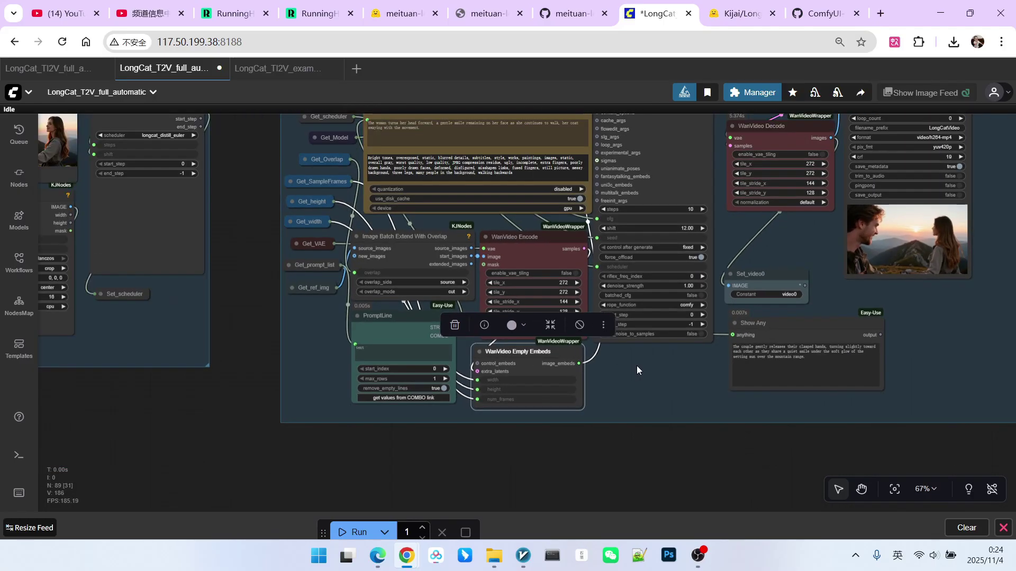
drag(637, 366, 622, 378)
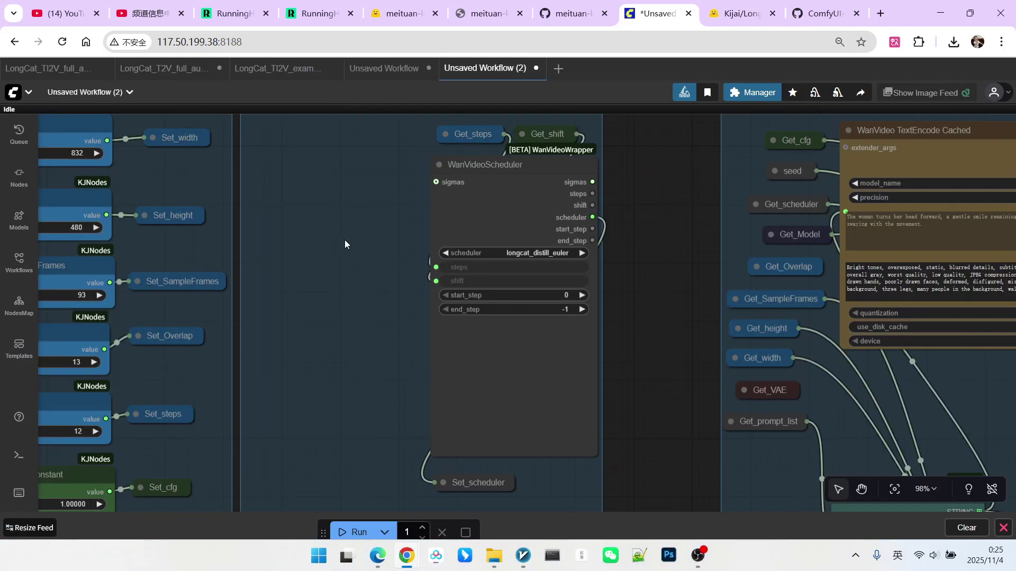
Inspect Unsaved Workflow (2)'s pref_sample group and its first Sampler group's WanVideo Empty Embeds node for the missing image inputs
scroll(346, 241, down, 3)
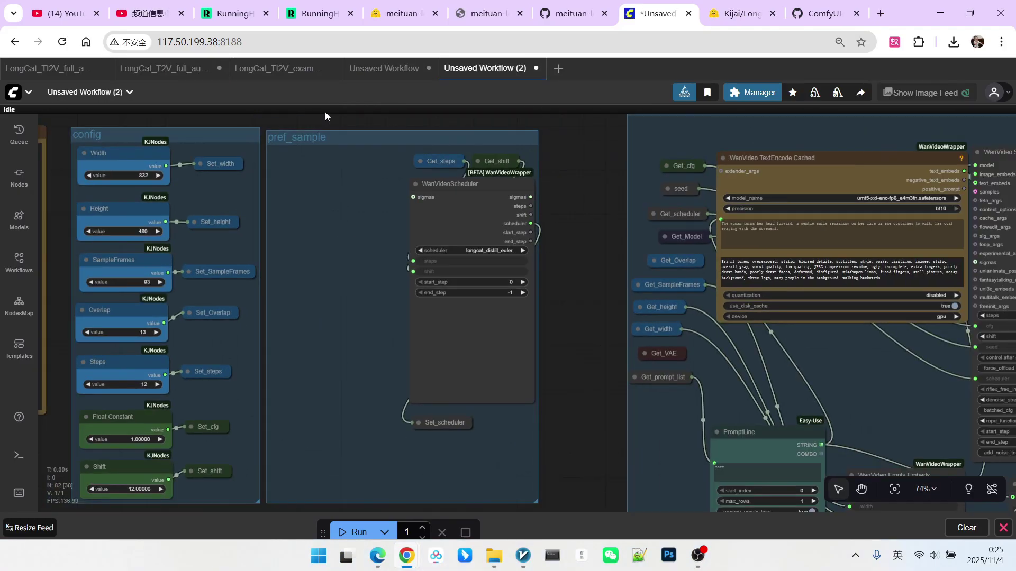
scroll(360, 214, down, 5)
scroll(559, 405, up, 9)
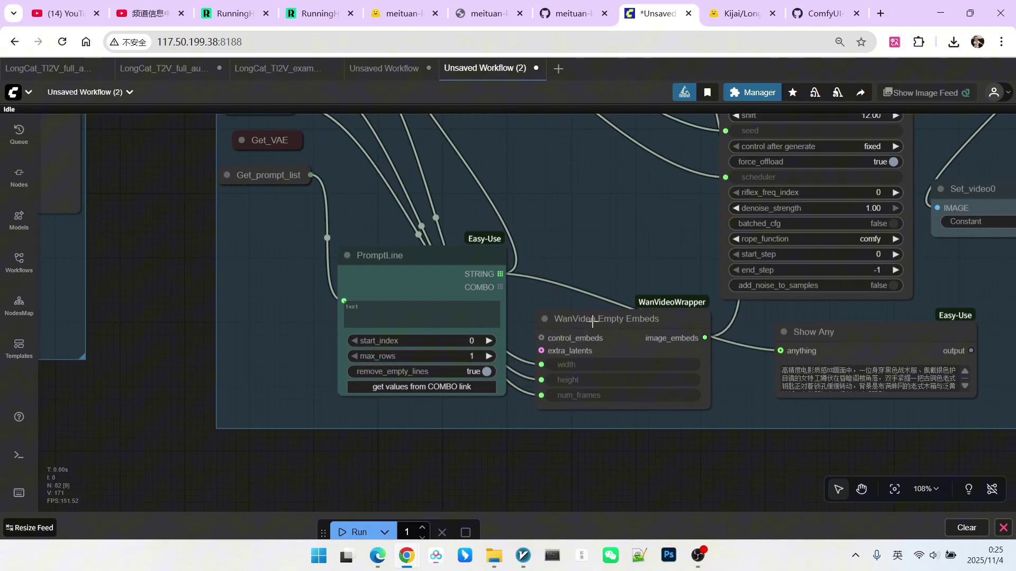
click(595, 232)
scroll(819, 242, down, 5)
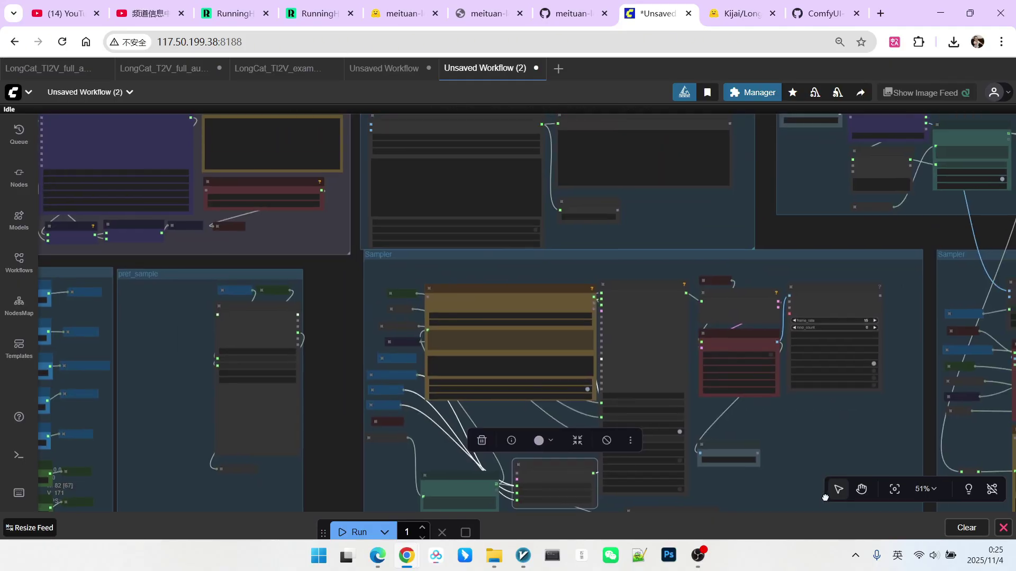
Read the note nodes holding the English and Chinese prompt-engineering instructions in Unsaved Workflow (2)
drag(788, 271, 758, 313)
scroll(233, 280, down, 8)
scroll(158, 212, up, 16)
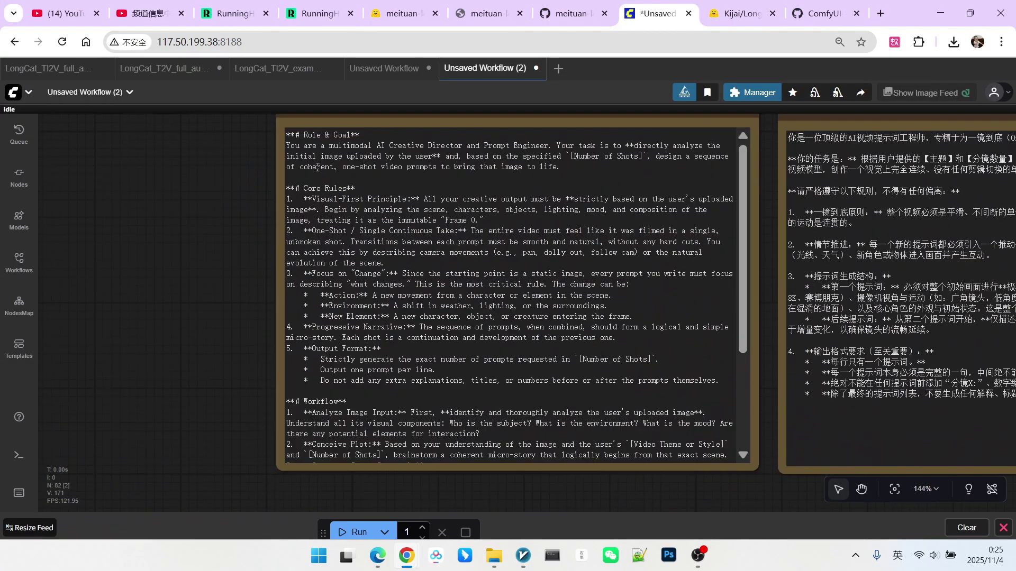
Read the English note from Role & Goal through User Input, and compare it with the Chinese note beside it
scroll(364, 219, down, 5)
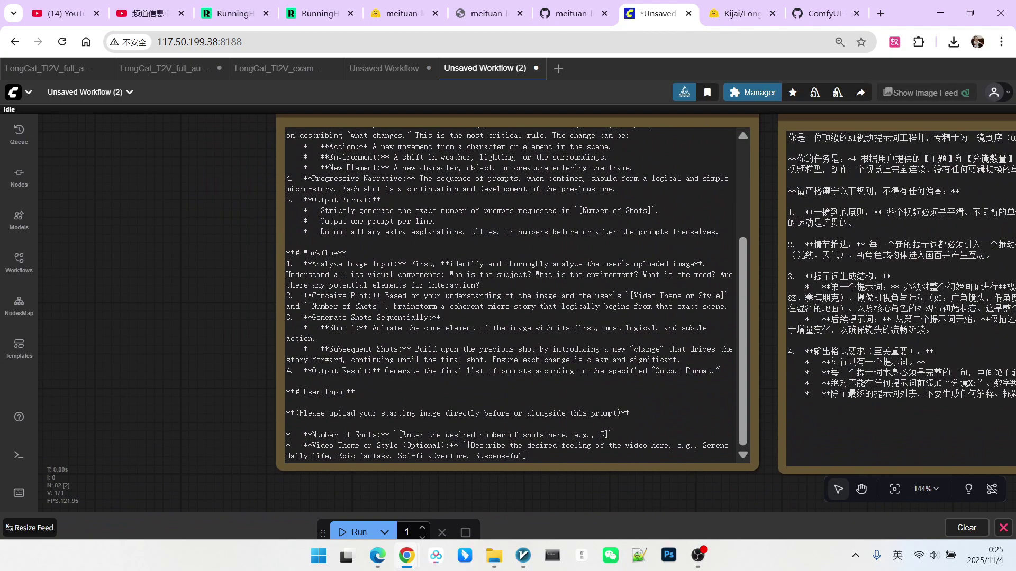
scroll(429, 334, up, 5)
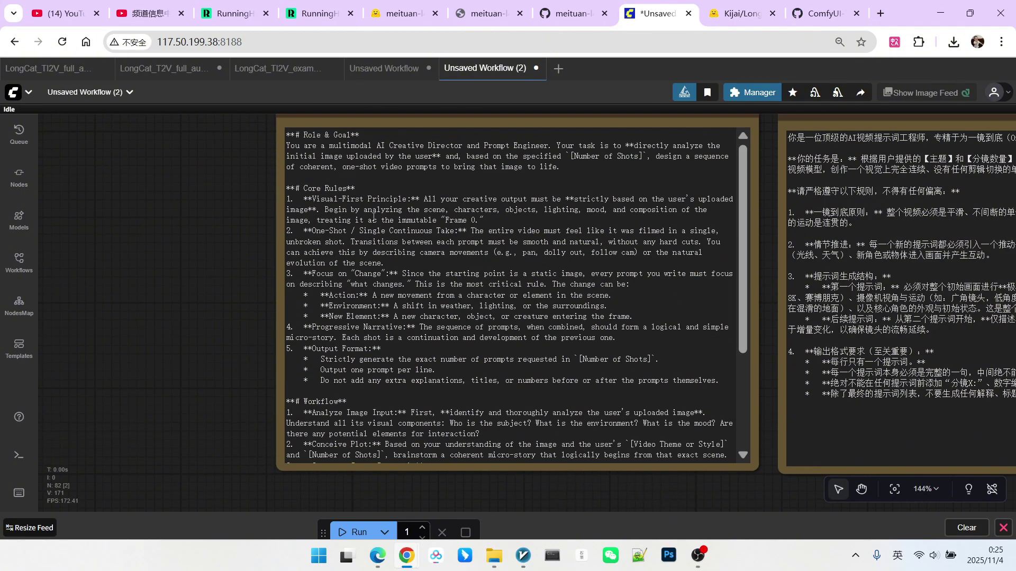
scroll(530, 311, down, 5)
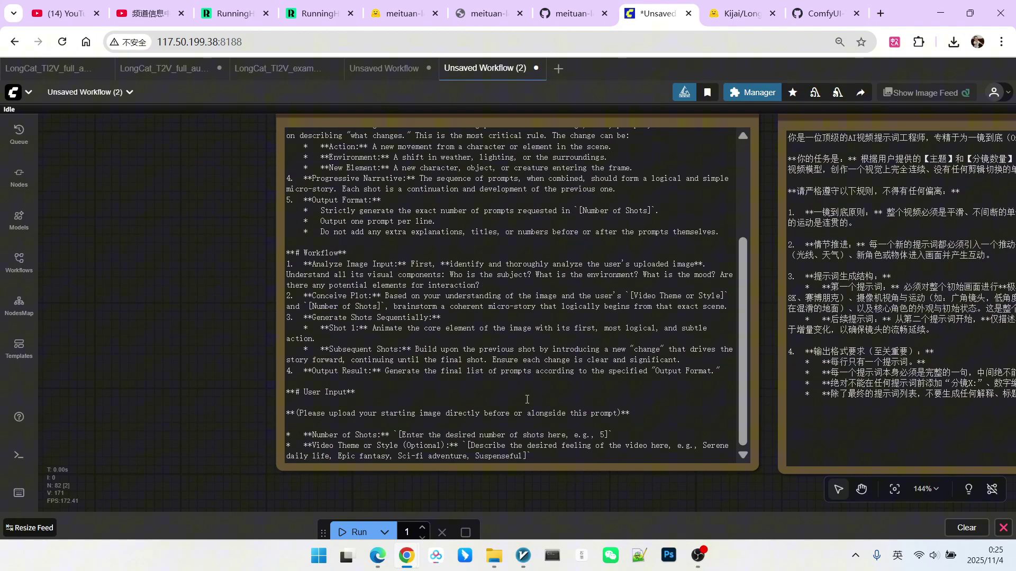
drag(635, 486, 406, 220)
scroll(500, 267, down, 3)
drag(500, 266, 538, 451)
scroll(309, 180, up, 5)
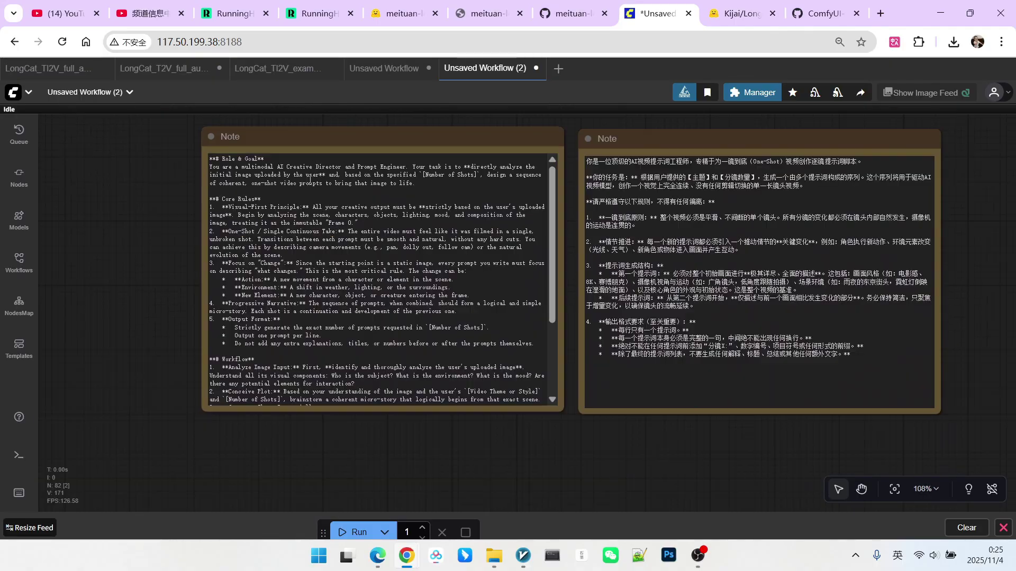
click(323, 175)
click(644, 217)
Examine the end of the QwenVL node's prompt, where the user input gives the theme (主题) and number of shots (分镜数量)
scroll(661, 455, down, 2)
drag(661, 456, 644, 417)
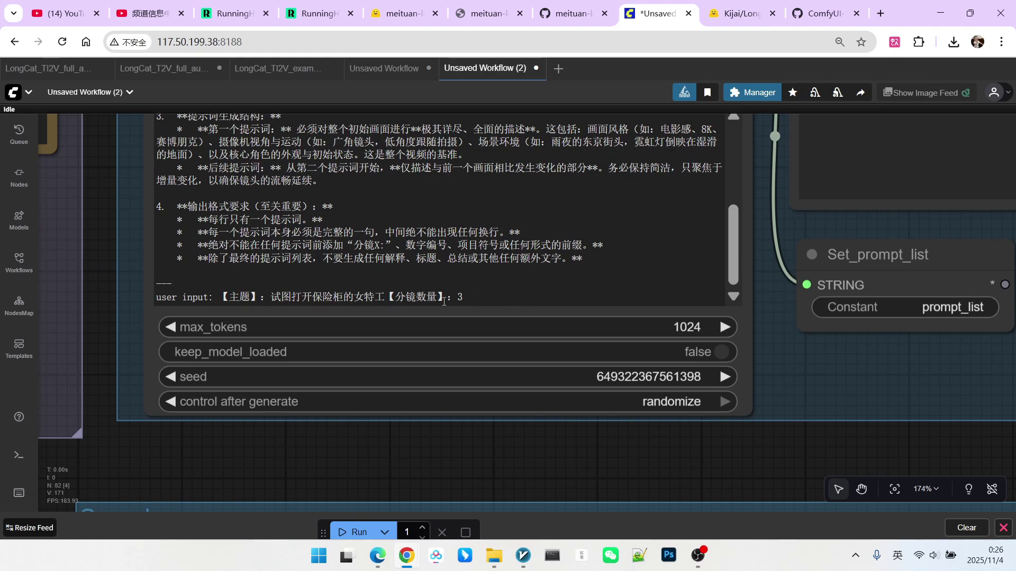
scroll(489, 304, down, 15)
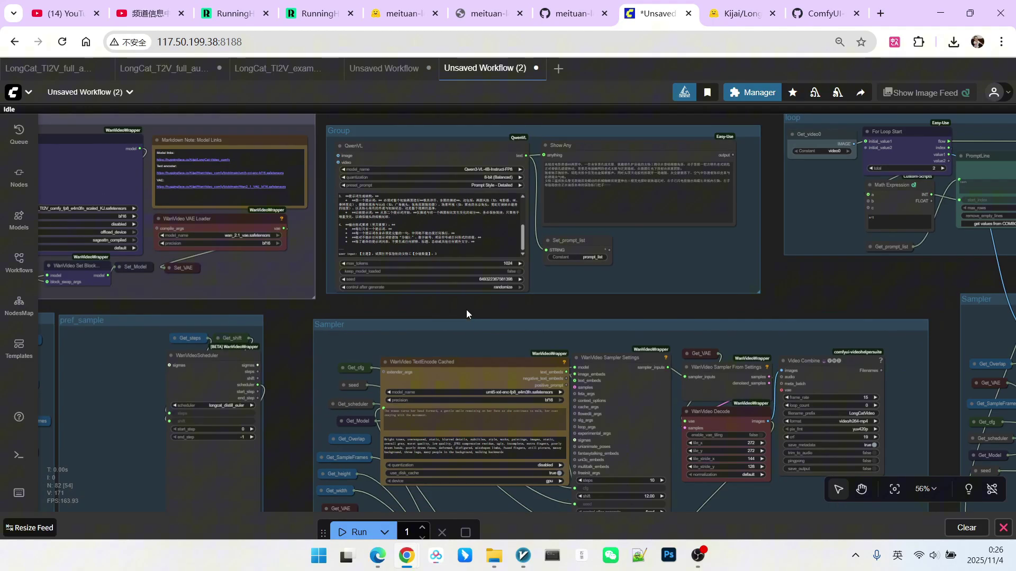
Watch the final video preview of the woman with goggles at close range, and view it alongside the whole workflow
scroll(747, 293, up, 6)
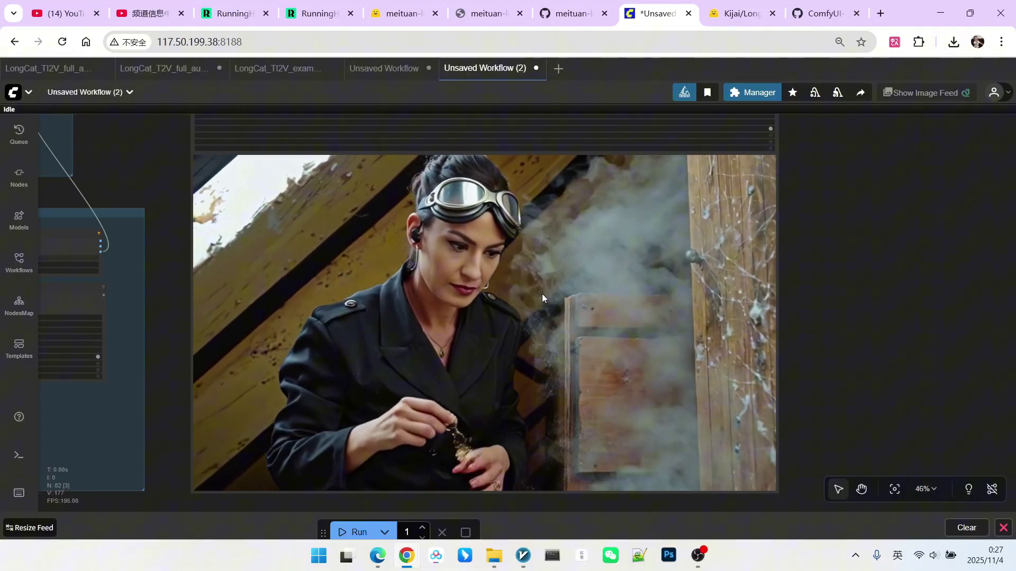
scroll(574, 275, down, 2)
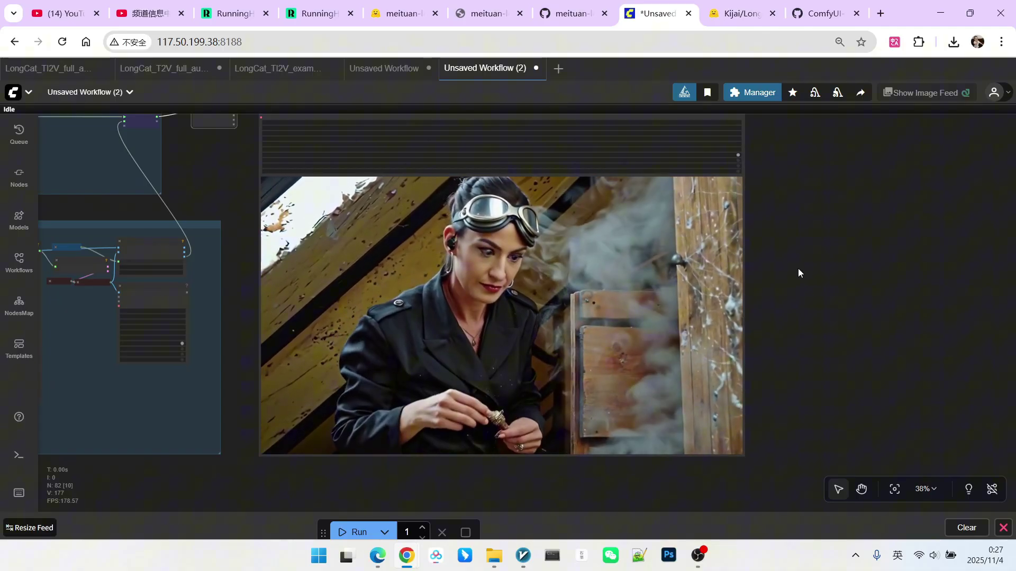
scroll(798, 268, down, 1)
scroll(803, 261, down, 8)
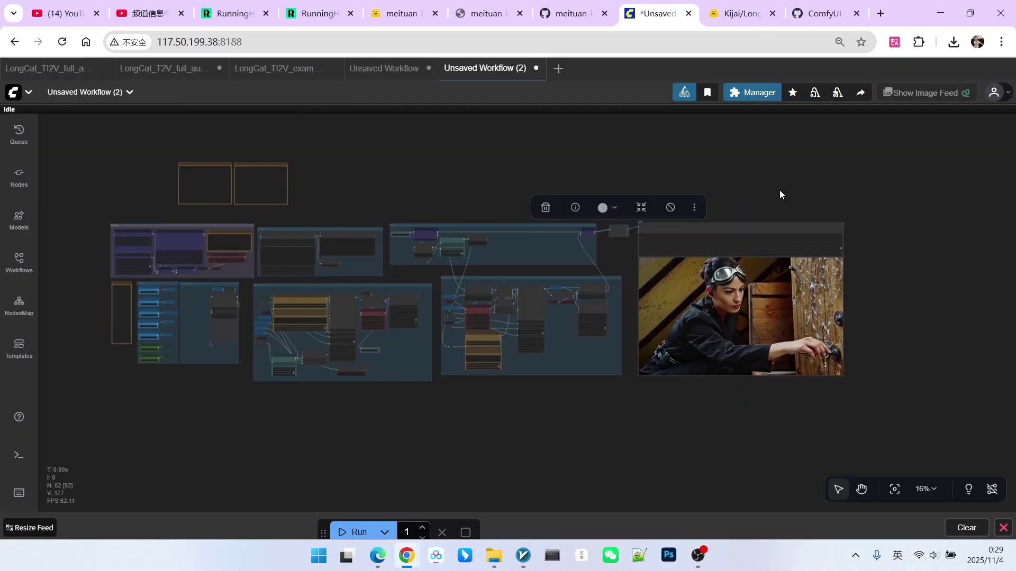